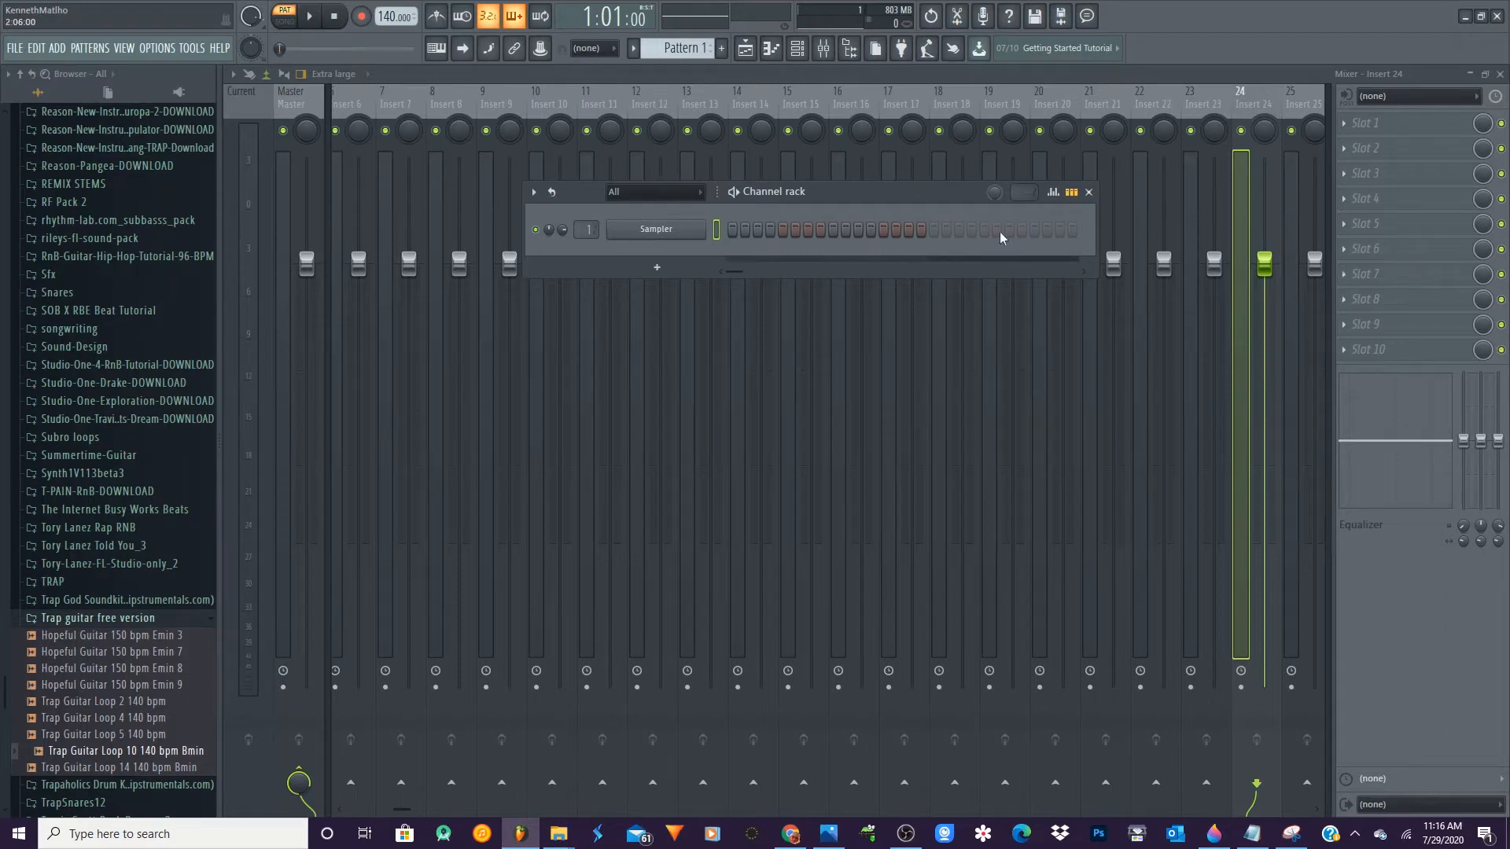
Hide the channel rack and collapse the Fl sounds folder in the browser
key(F6)
scroll(76, 321, up, 4)
scroll(77, 321, up, 20)
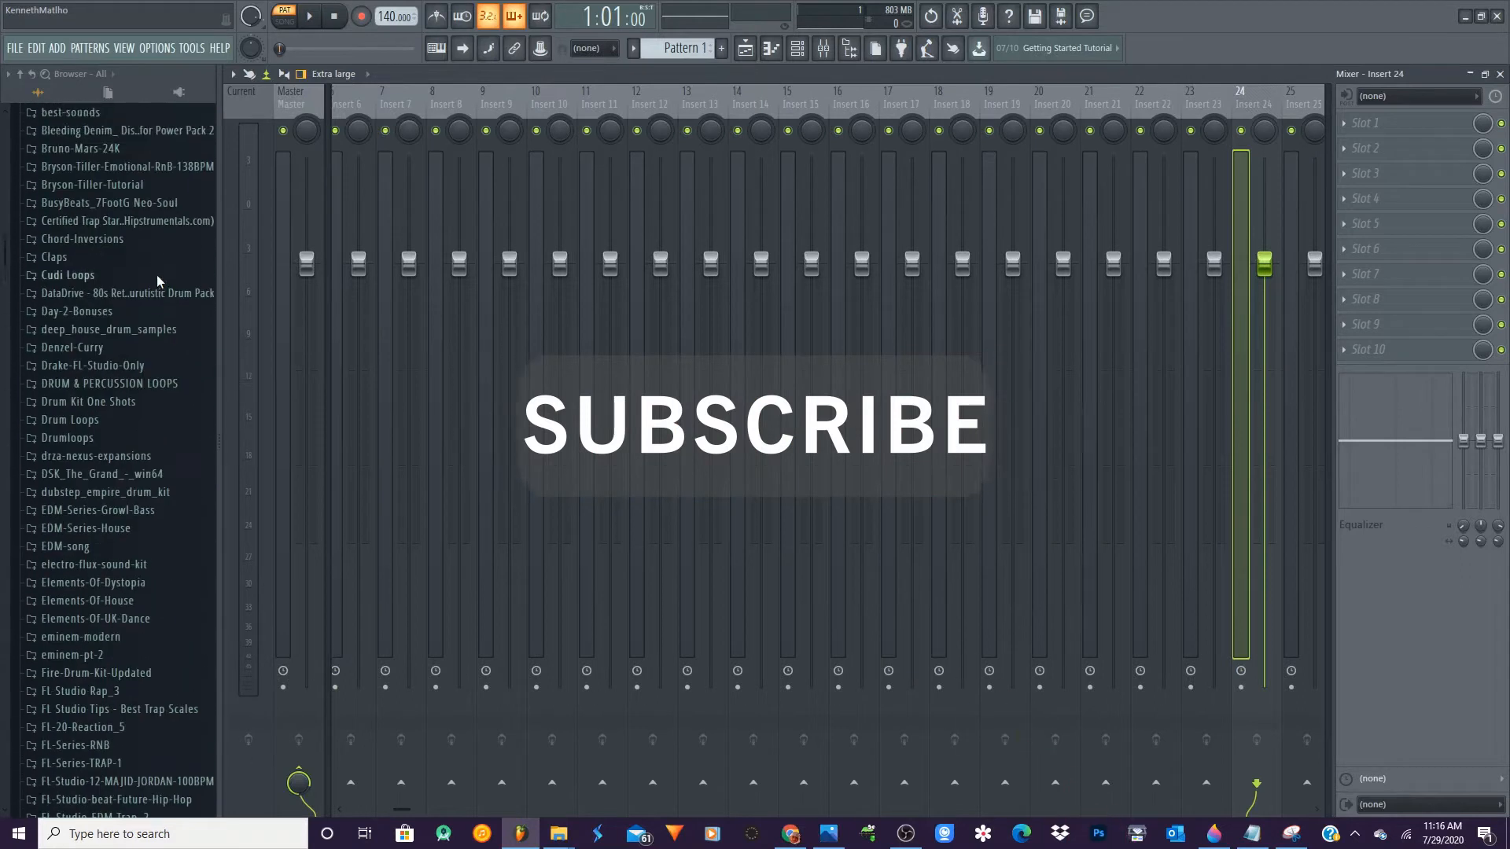
scroll(157, 275, up, 10)
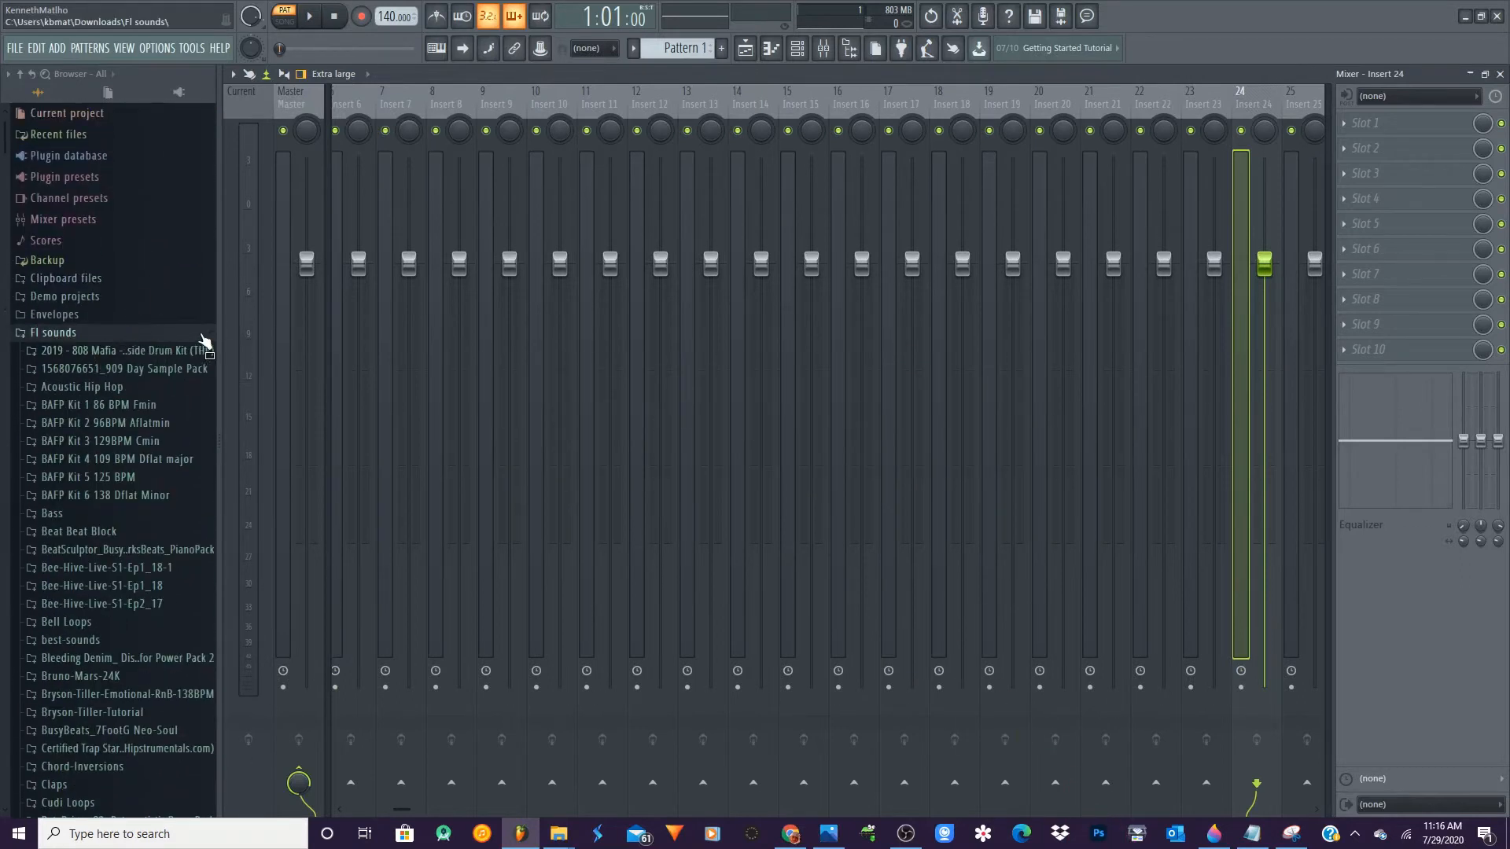
click(202, 340)
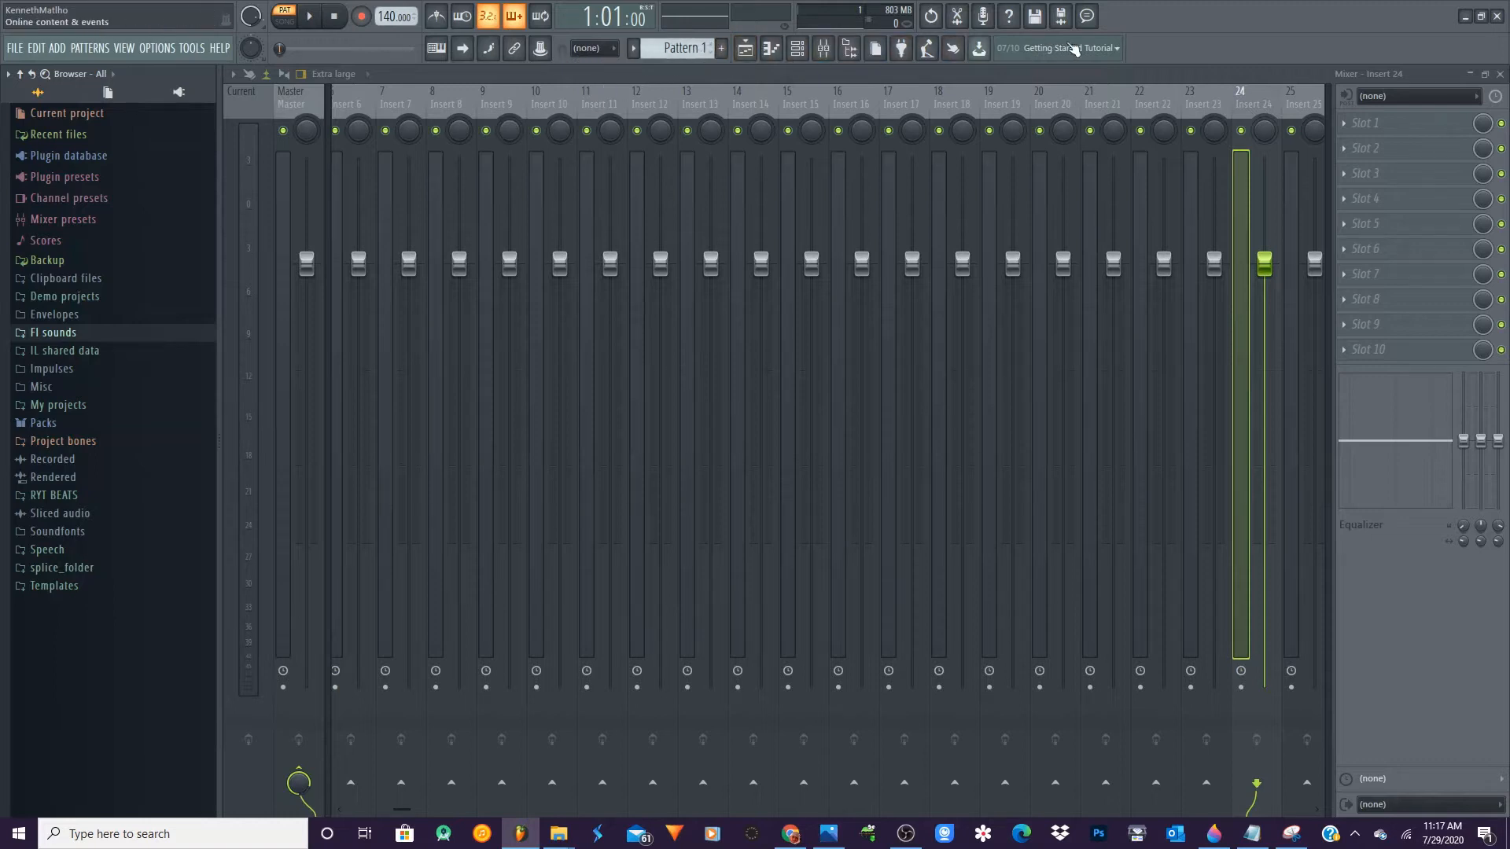
Show the channel rack, audition the 808 Kick from Packs > Drums > Kicks, and add it as a new channel
click(803, 57)
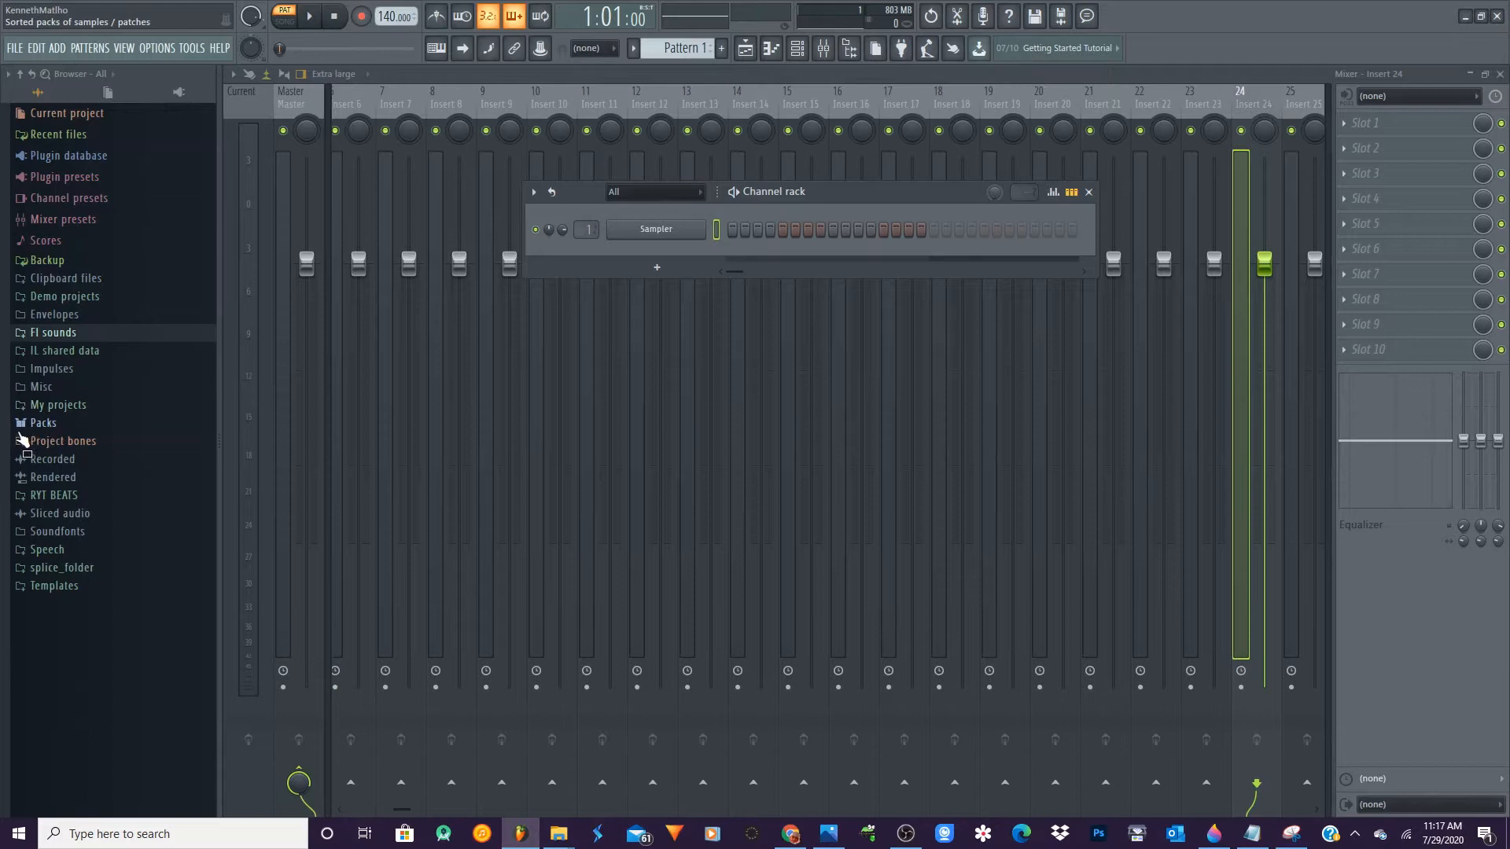
click(43, 423)
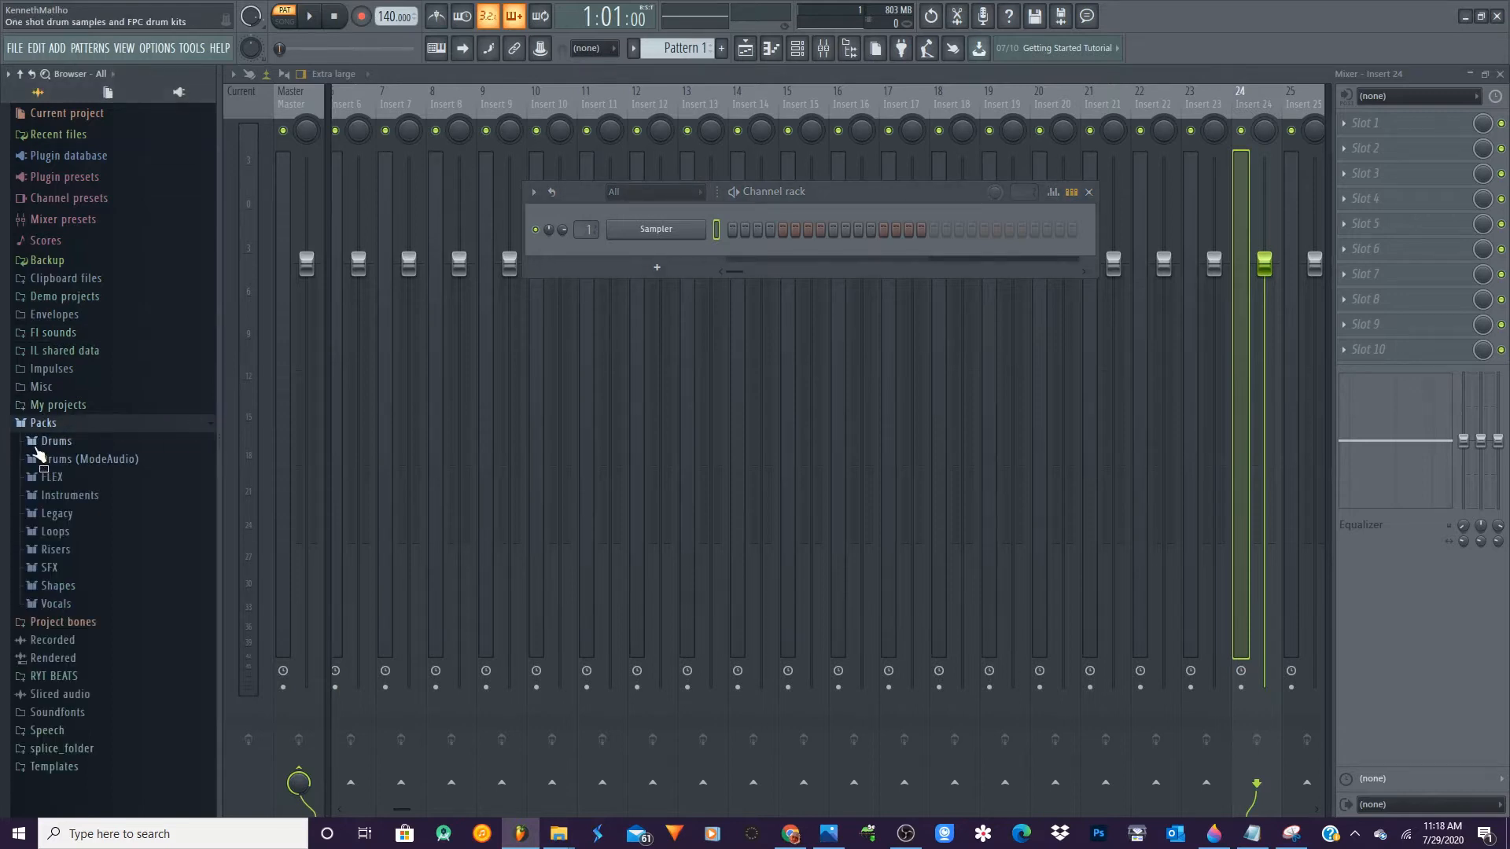
click(38, 445)
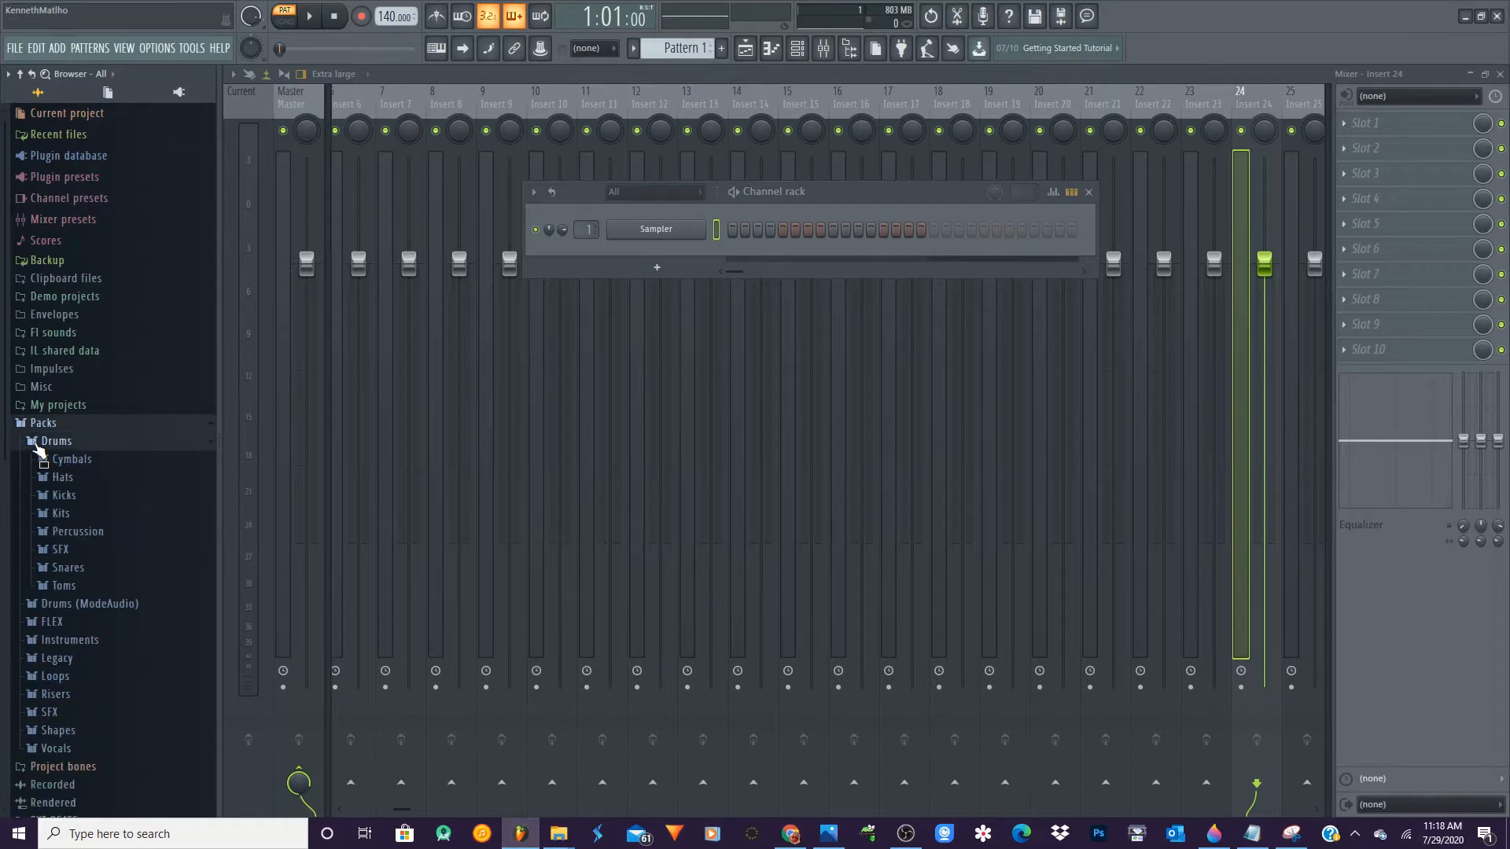
click(43, 495)
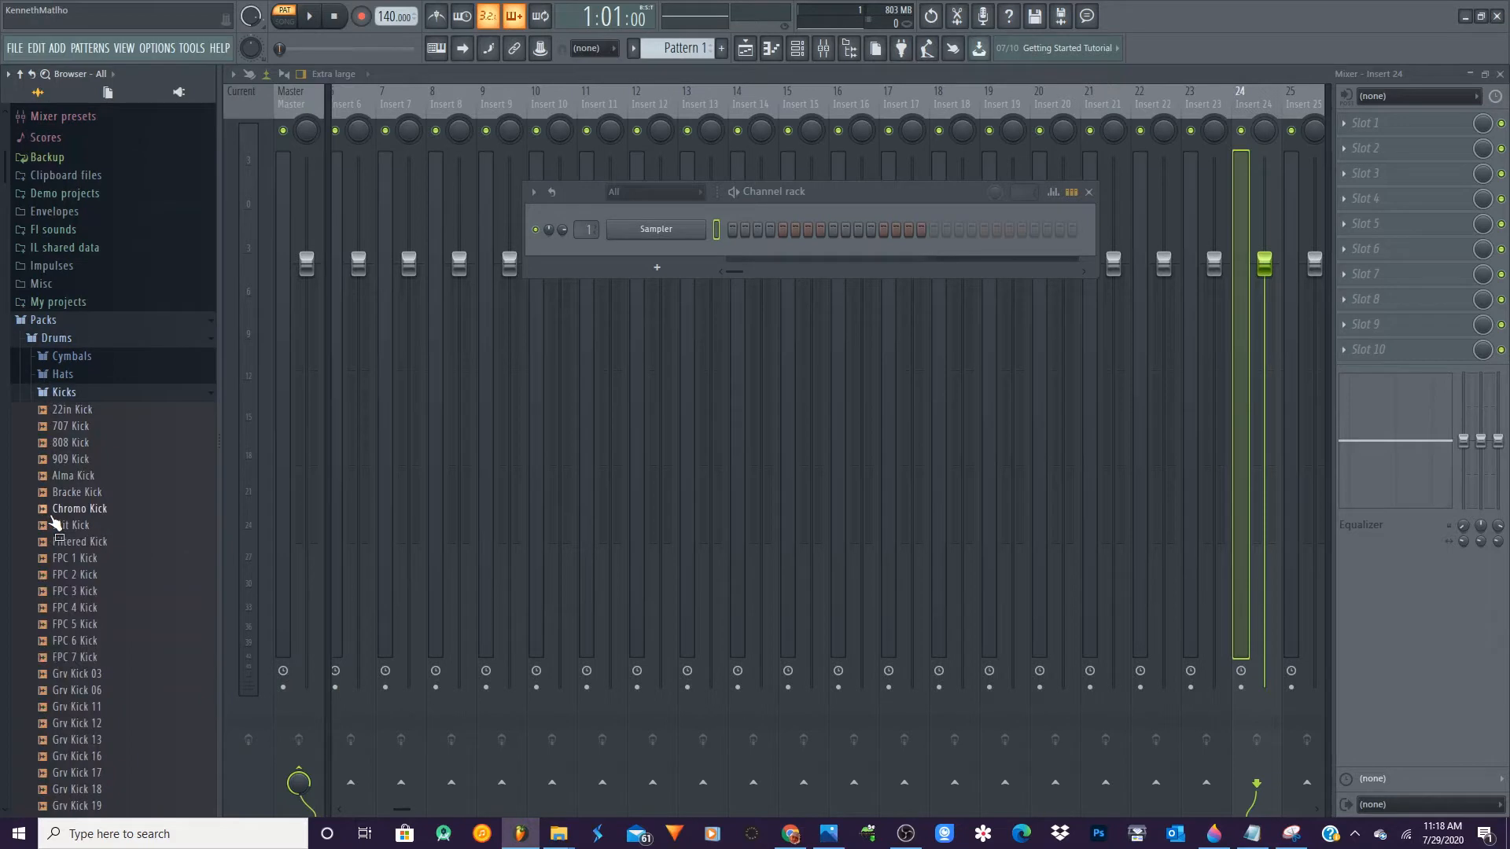
click(77, 447)
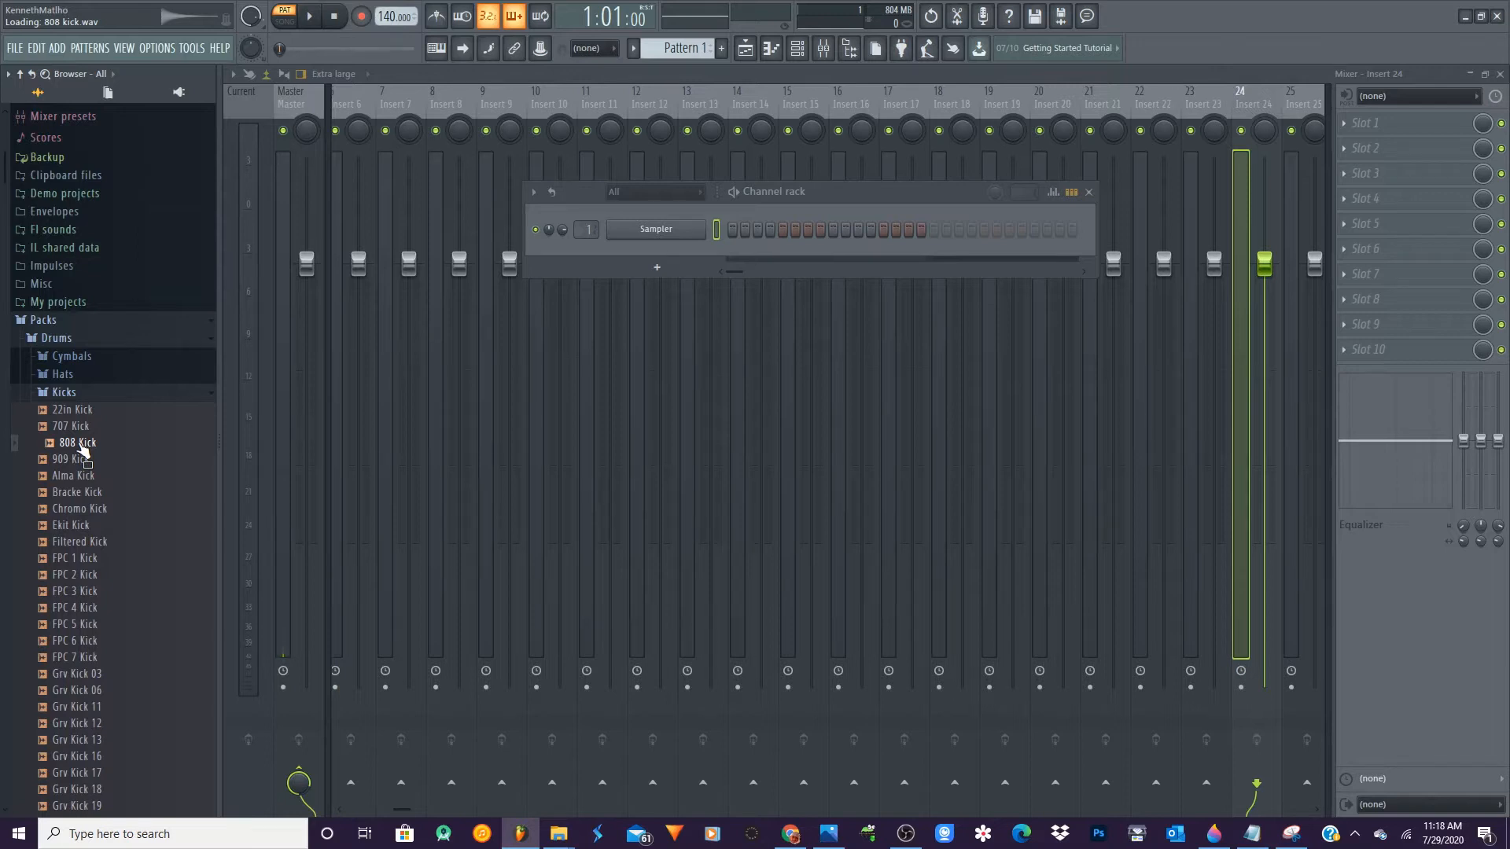
click(78, 445)
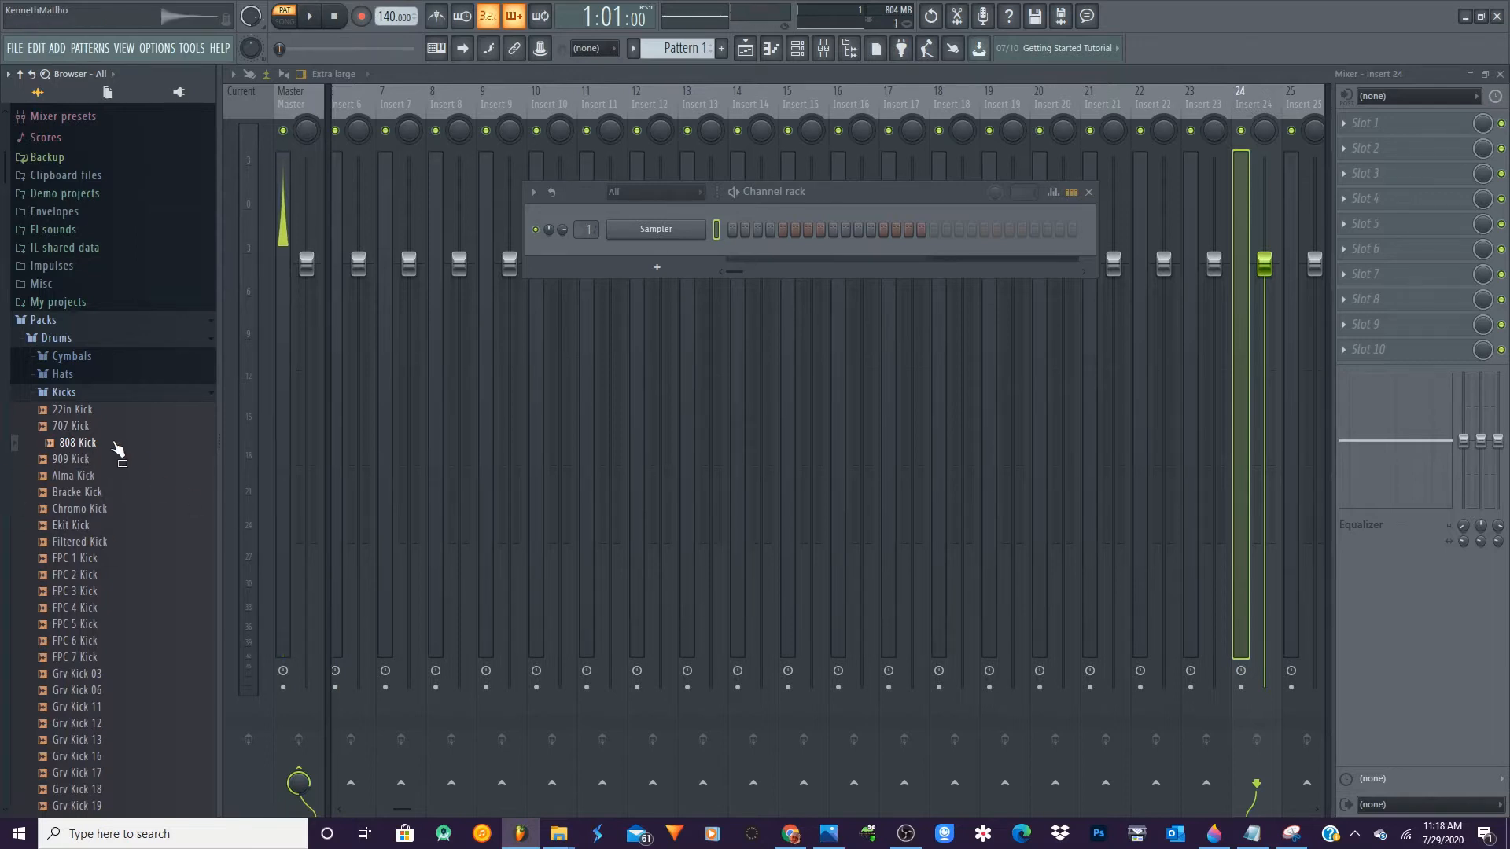
drag(78, 445, 646, 250)
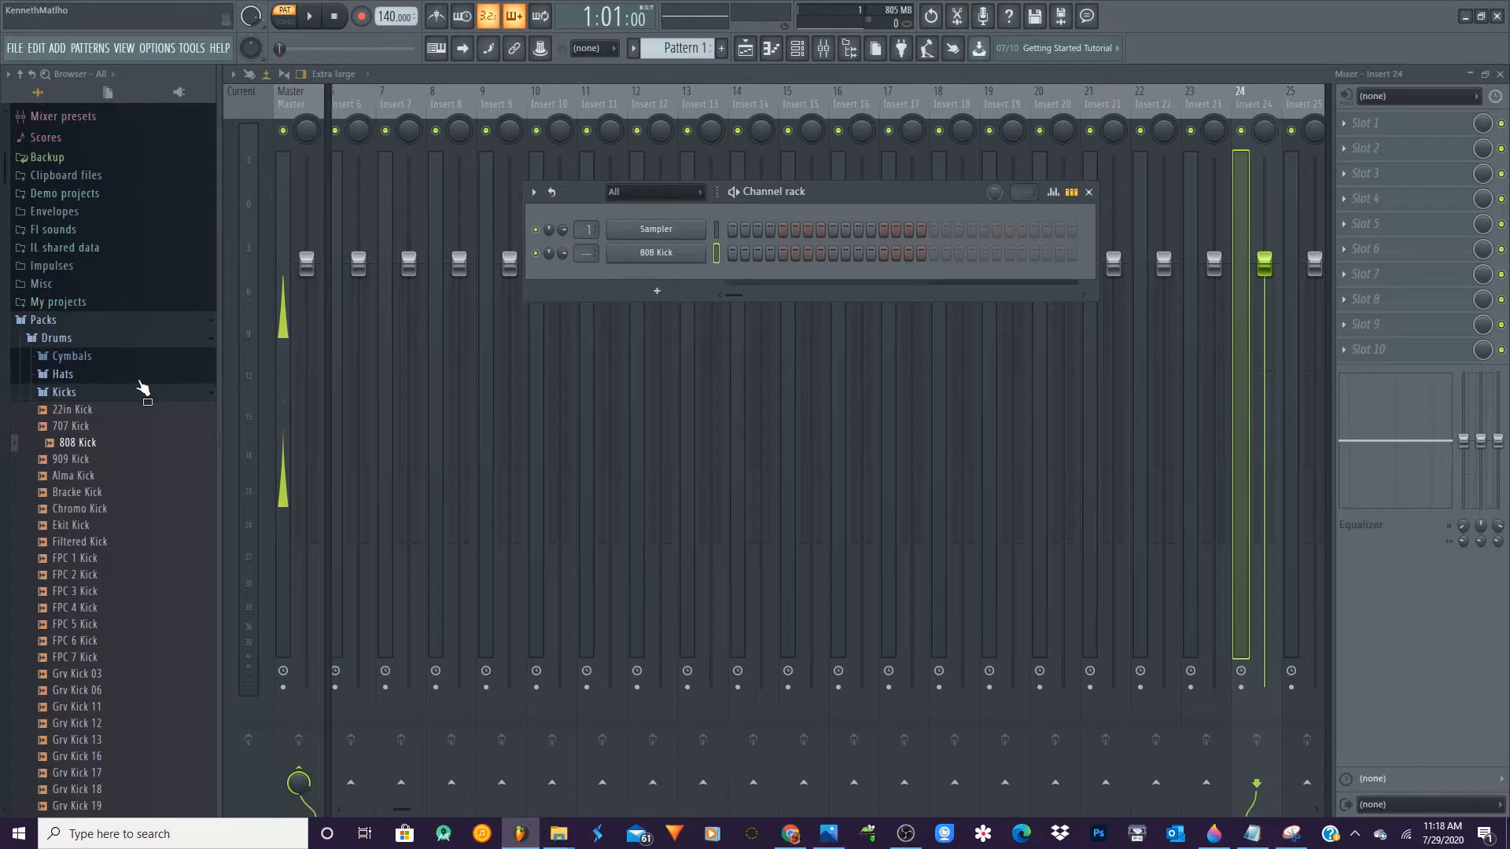
Place 808 Kick hits on steps 1, 5, 9 and 14, with the pattern playing
click(732, 253)
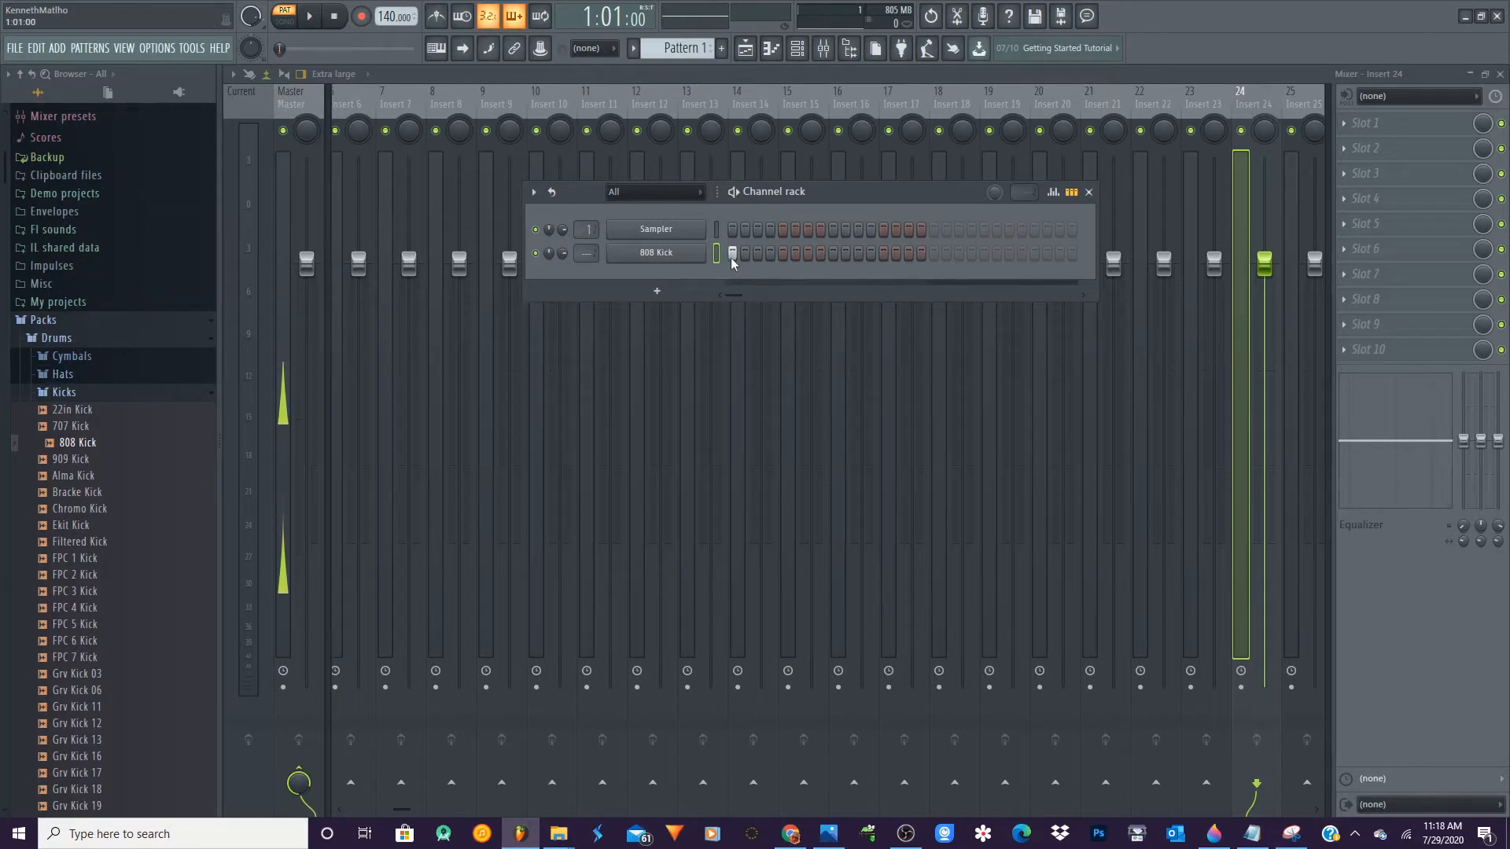
click(783, 253)
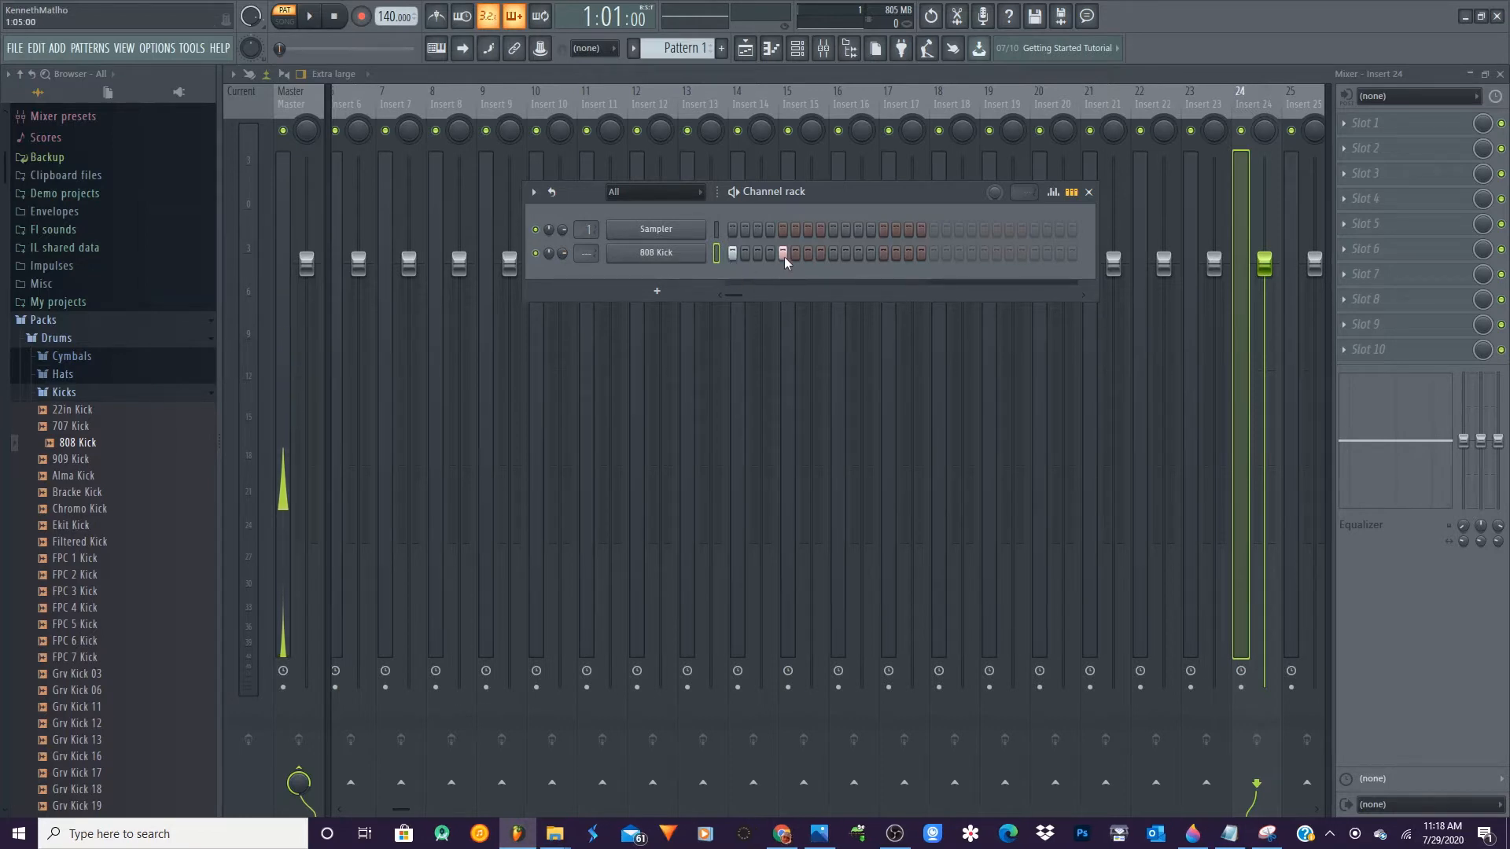
click(832, 254)
click(311, 17)
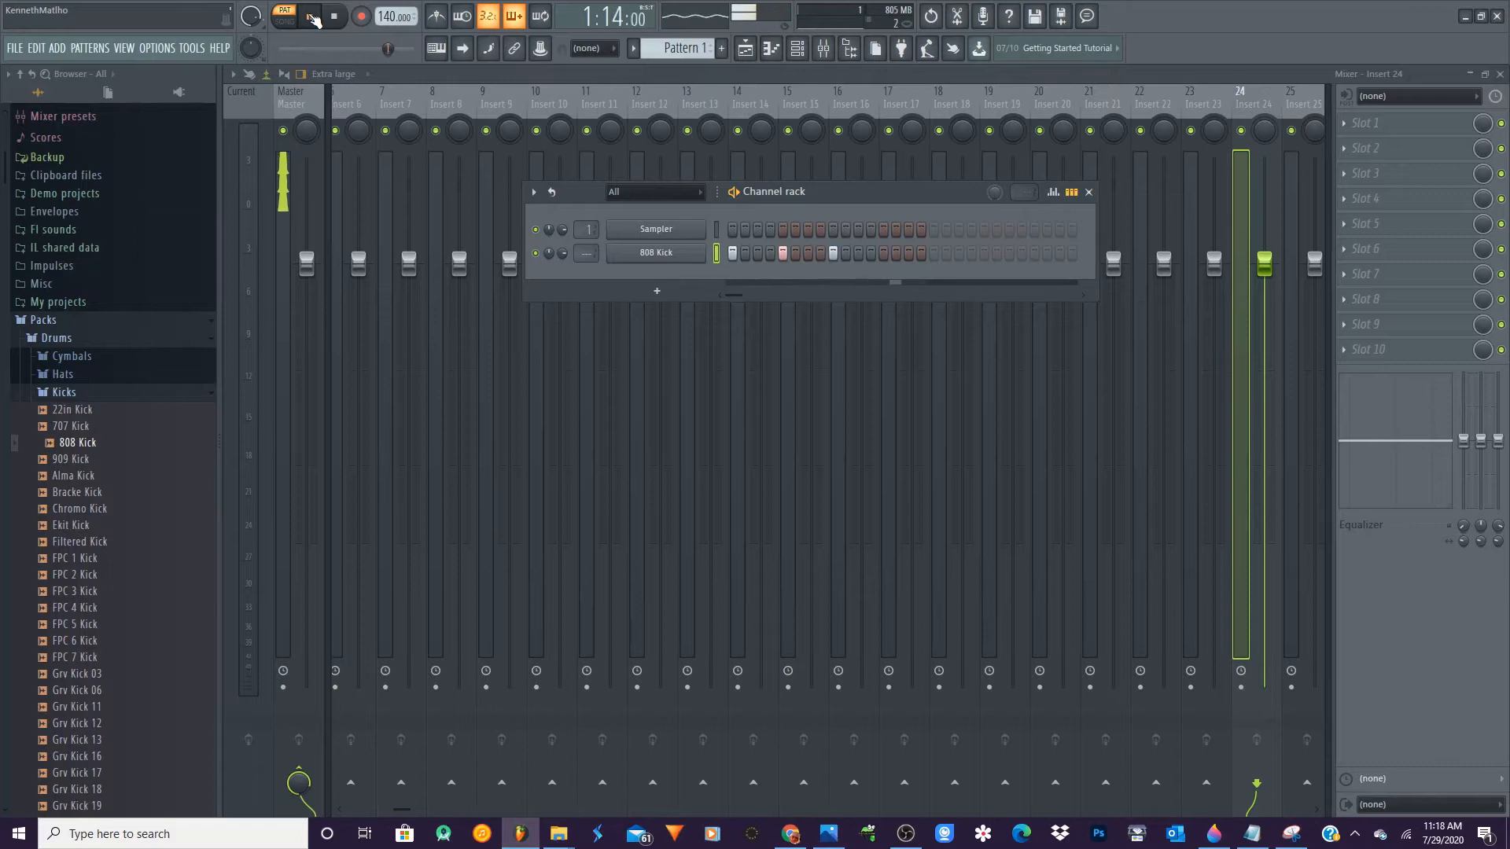
click(897, 254)
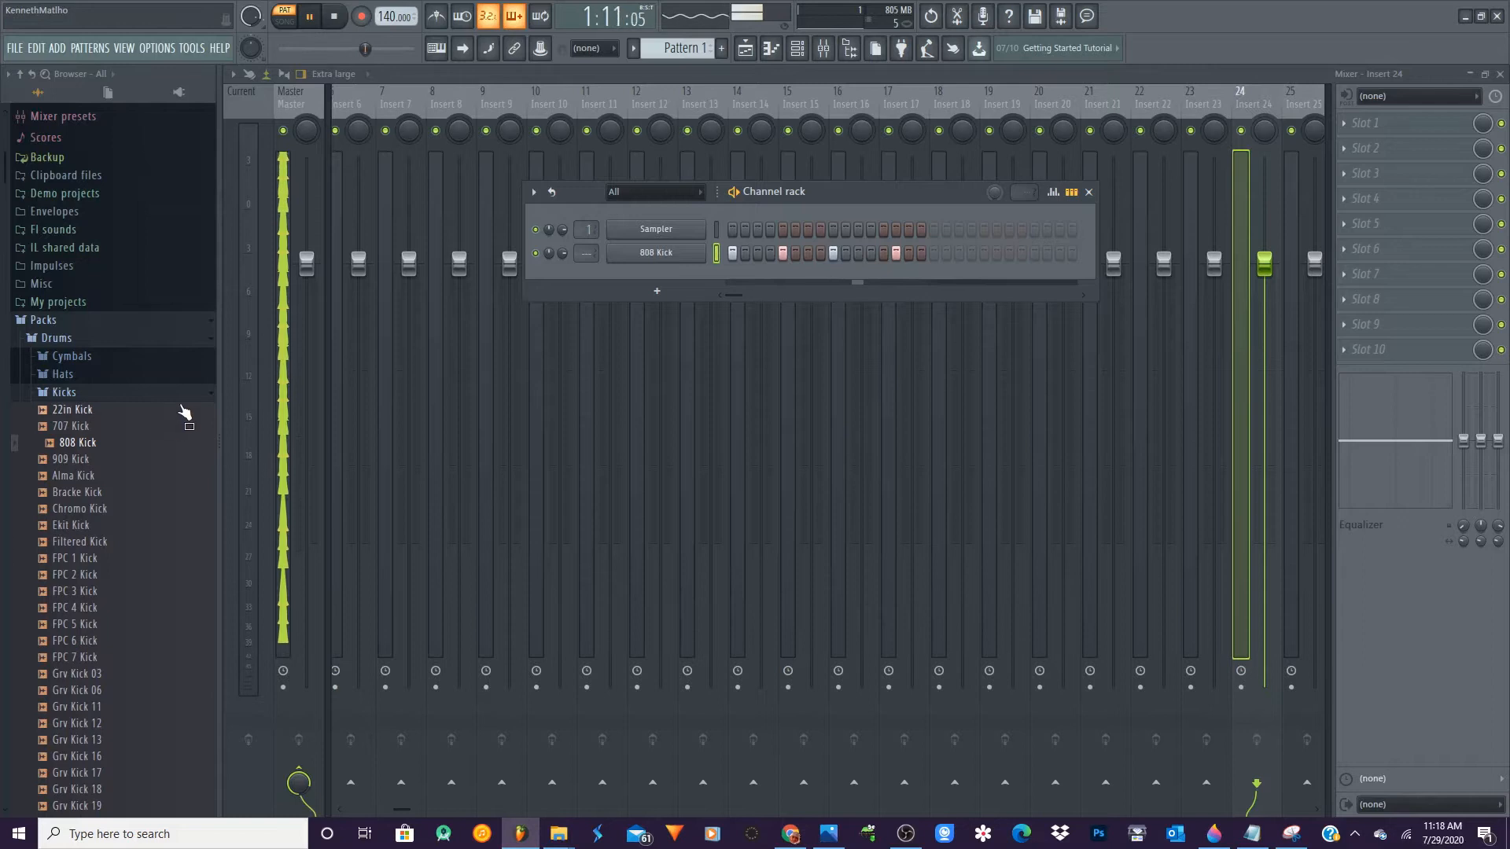
Collapse the Kicks folder and add the 808 CH sample from the Hats folder as a new channel
click(206, 393)
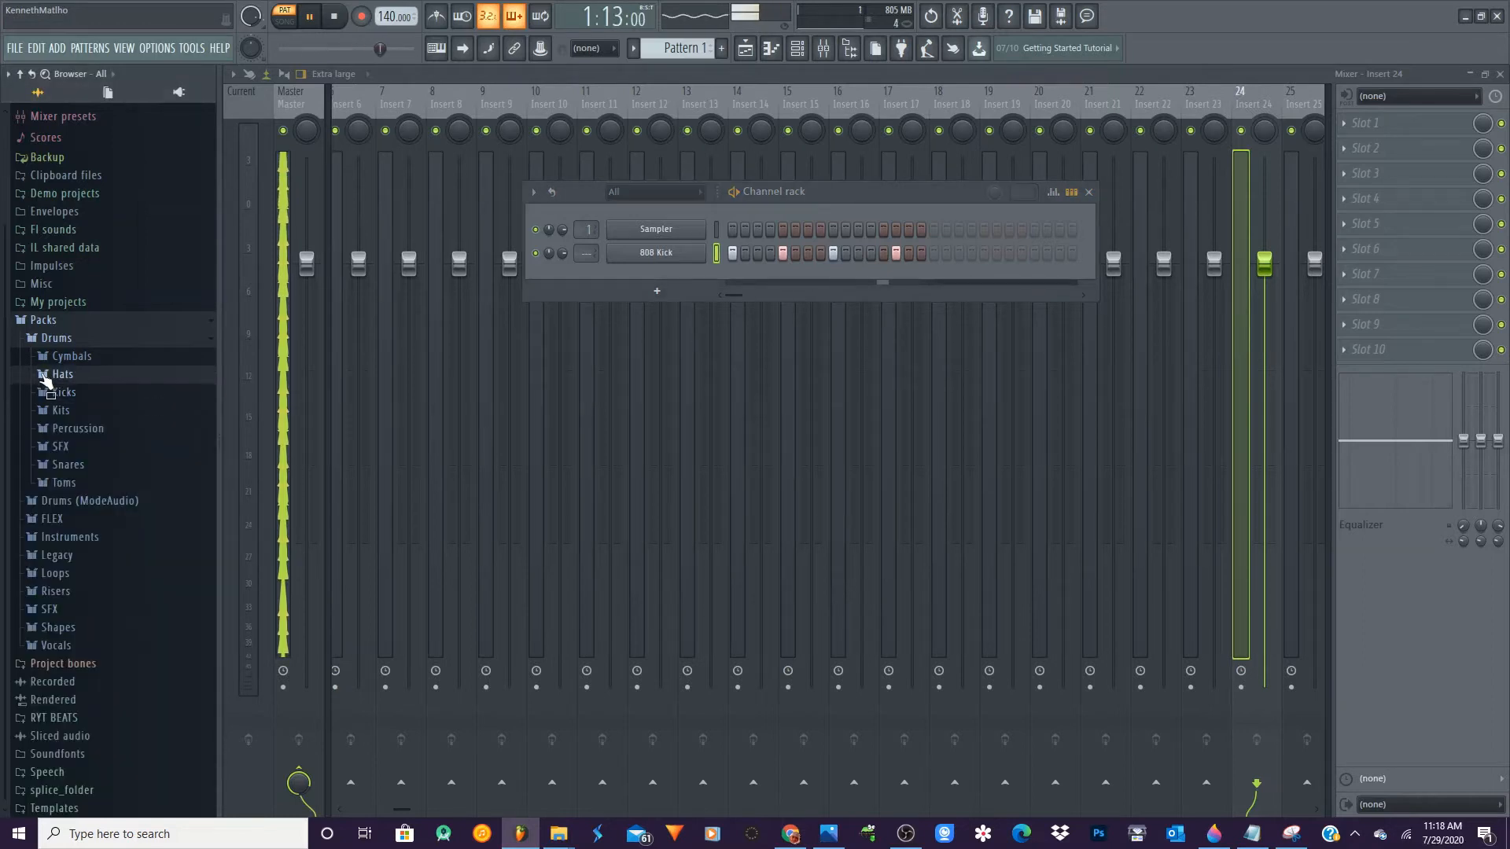
click(40, 378)
click(67, 409)
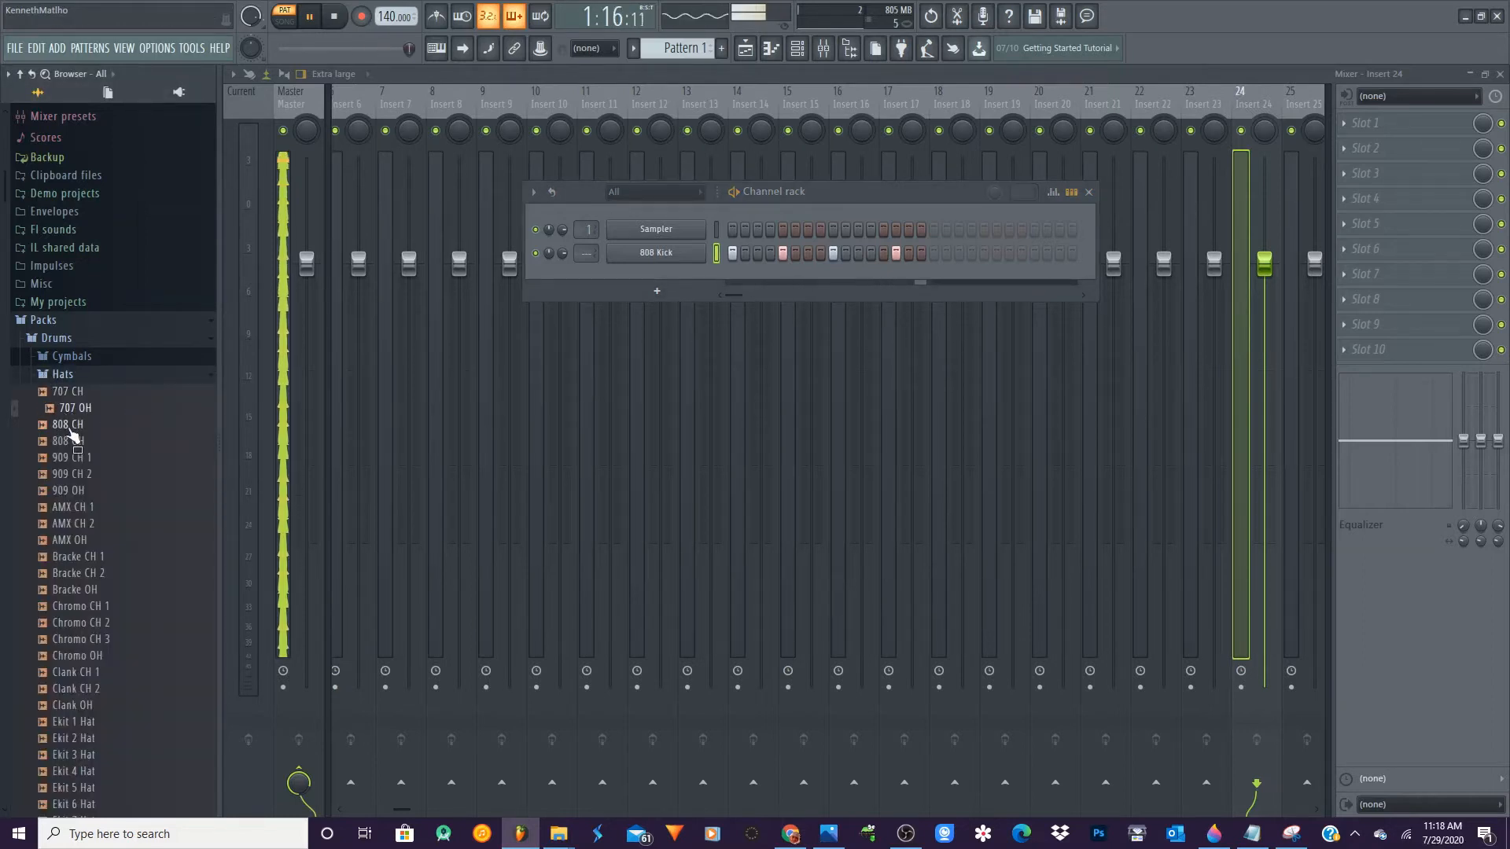
drag(69, 429, 619, 280)
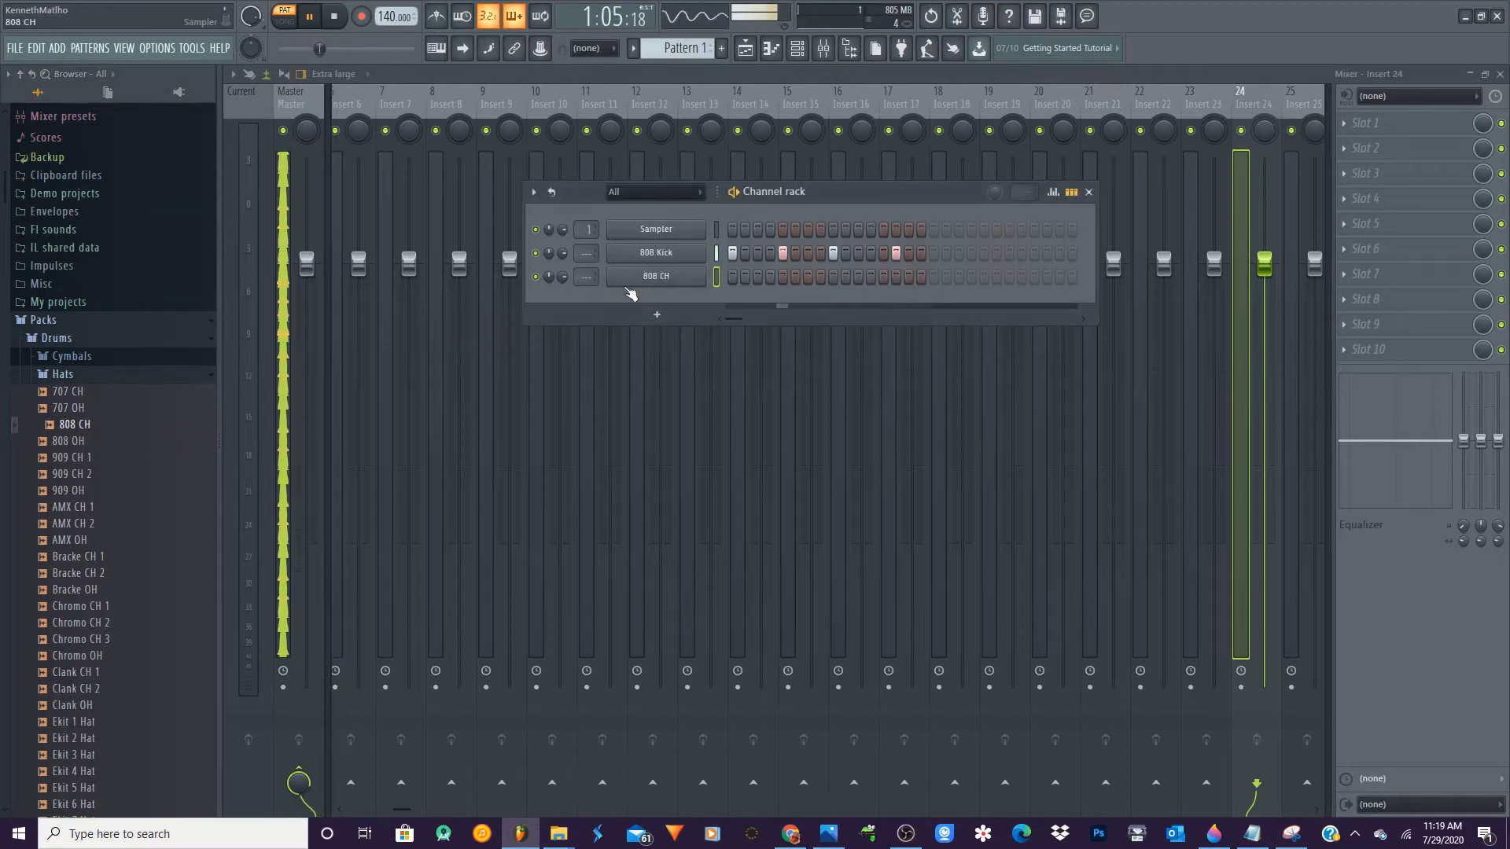
Fill every 2 steps of the 808 CH channel, then stop playback and close the channel rack
right_click(678, 283)
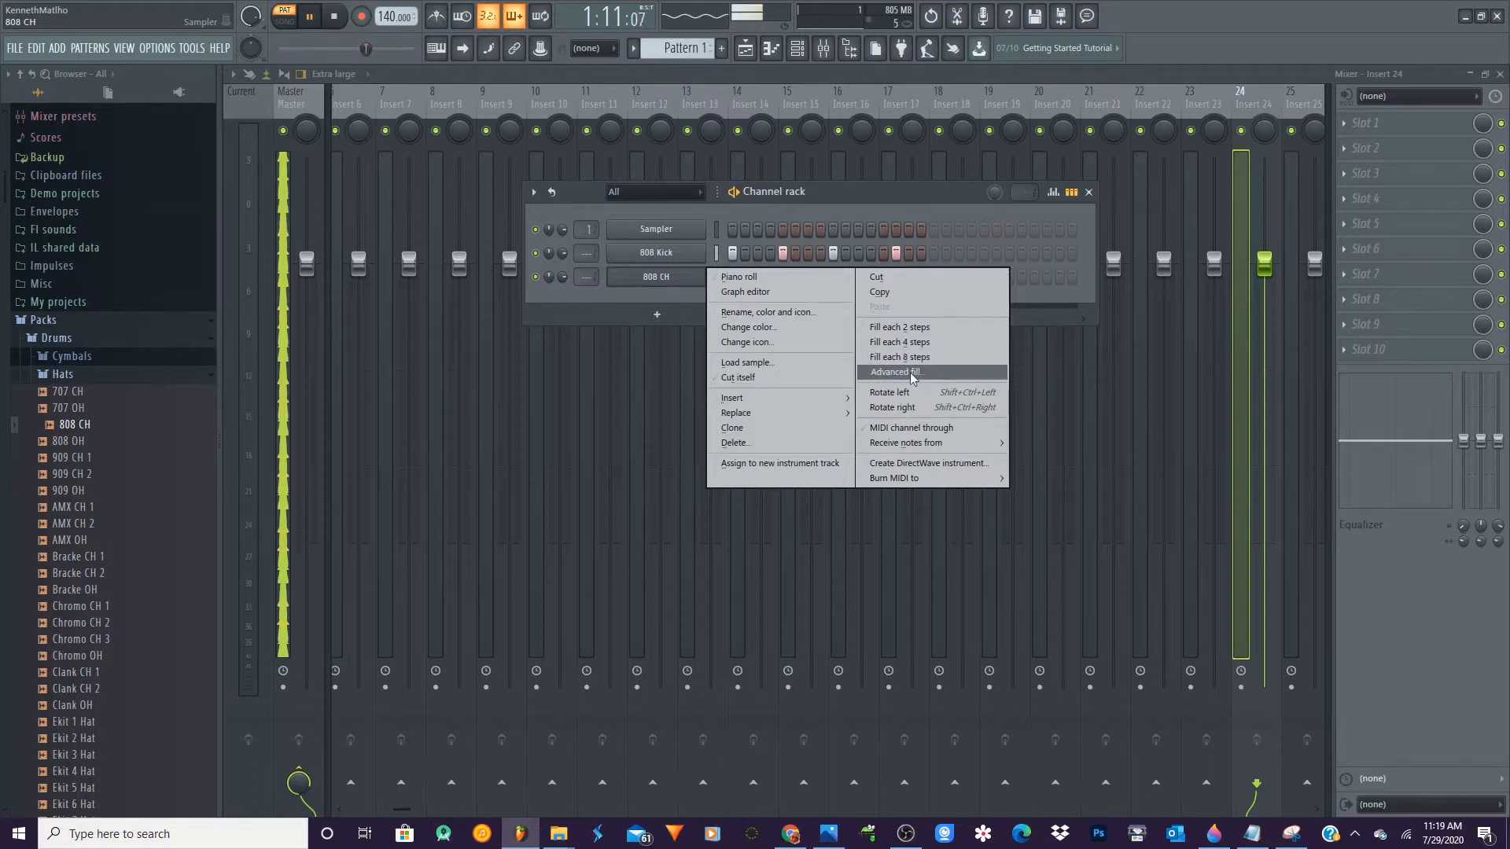
click(909, 329)
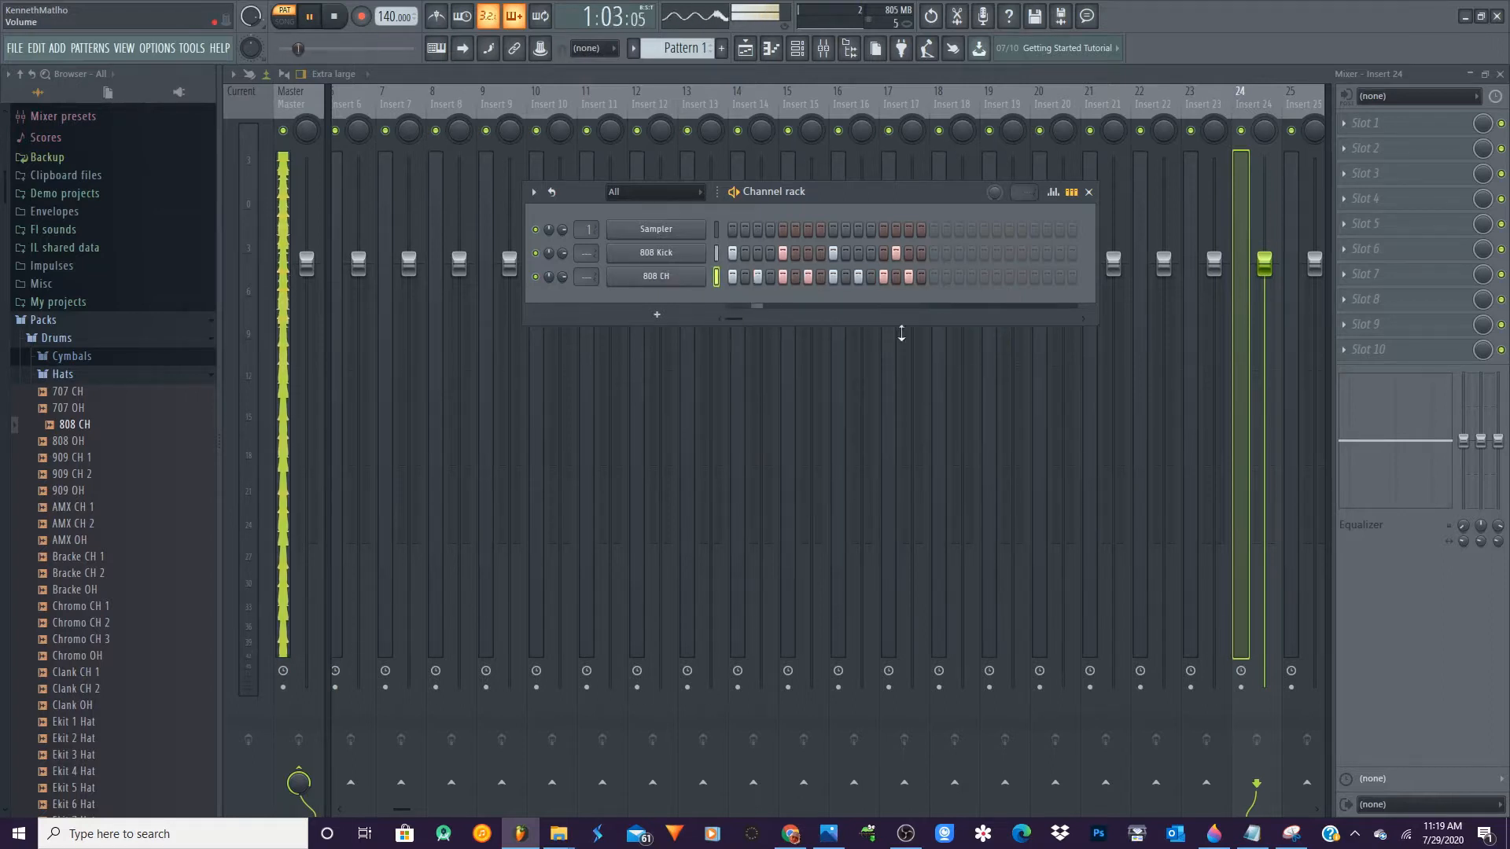
click(339, 19)
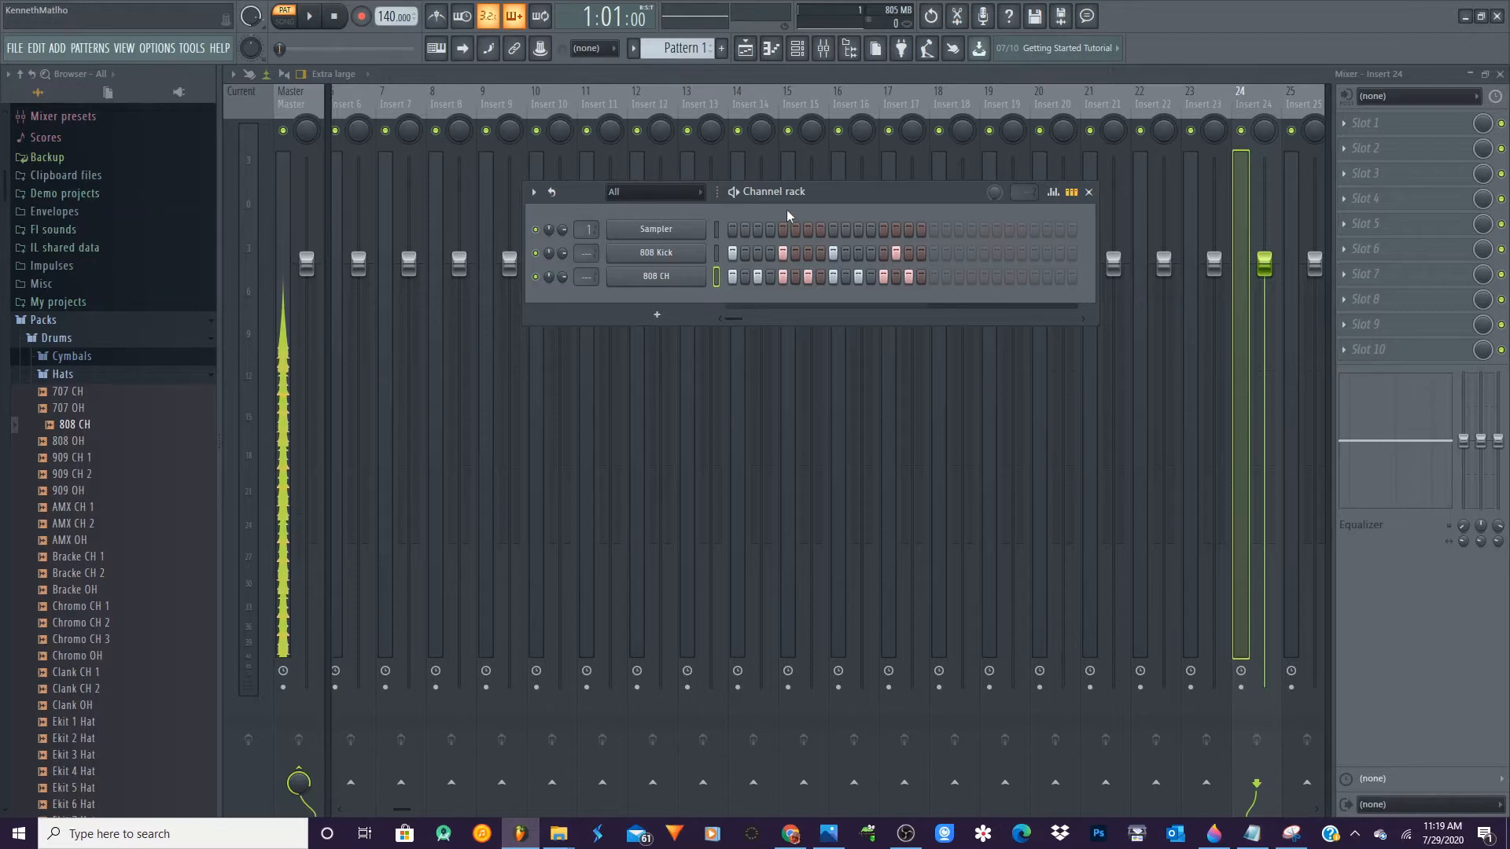
click(1089, 193)
Create a new project from the Minimal template Basic 808 with limiter, without saving changes to the current project
click(14, 49)
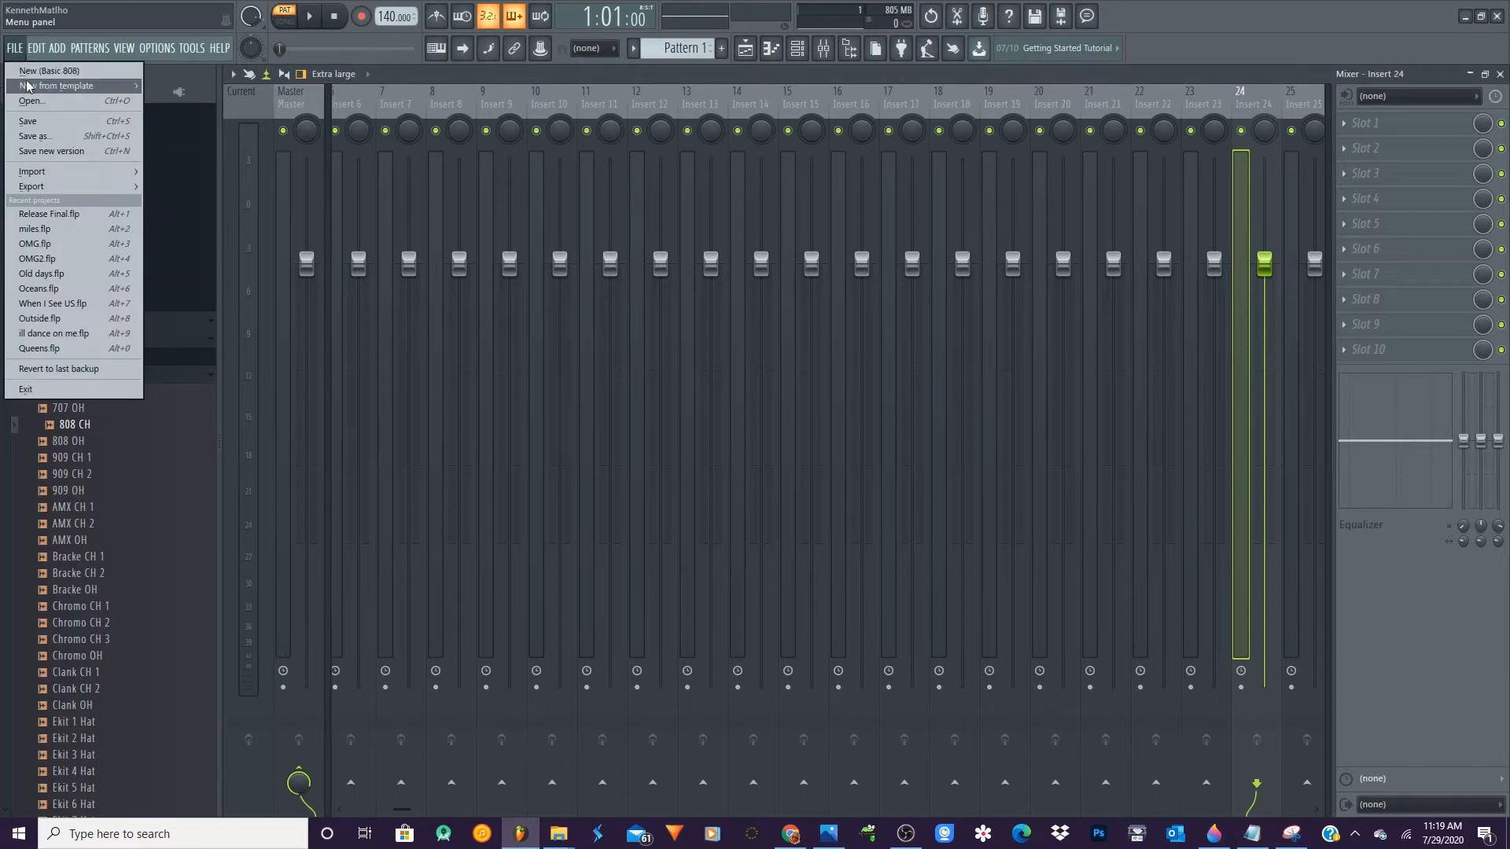
mouse_move(47, 88)
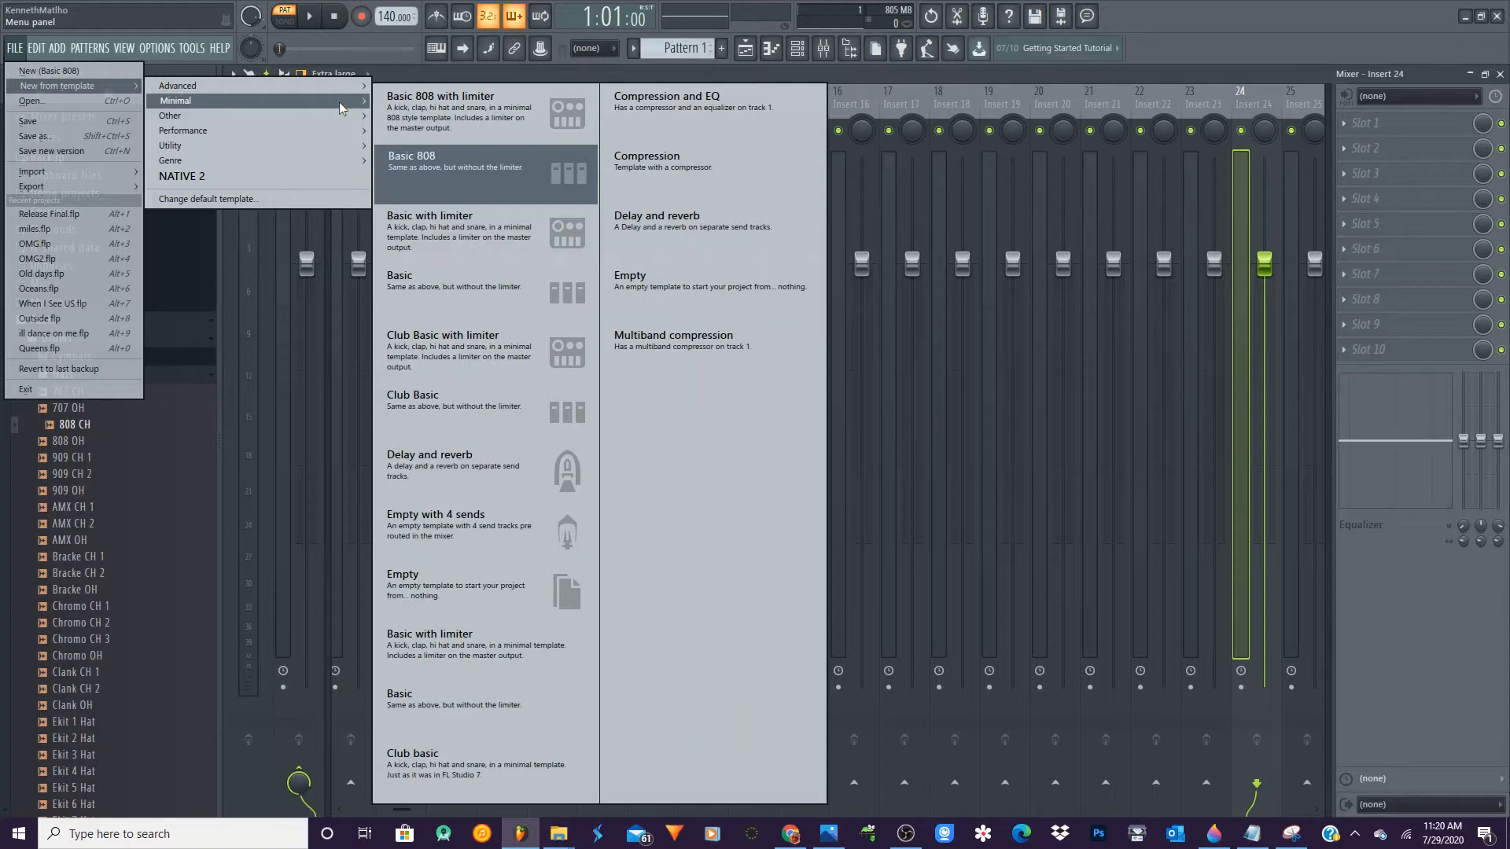
click(445, 109)
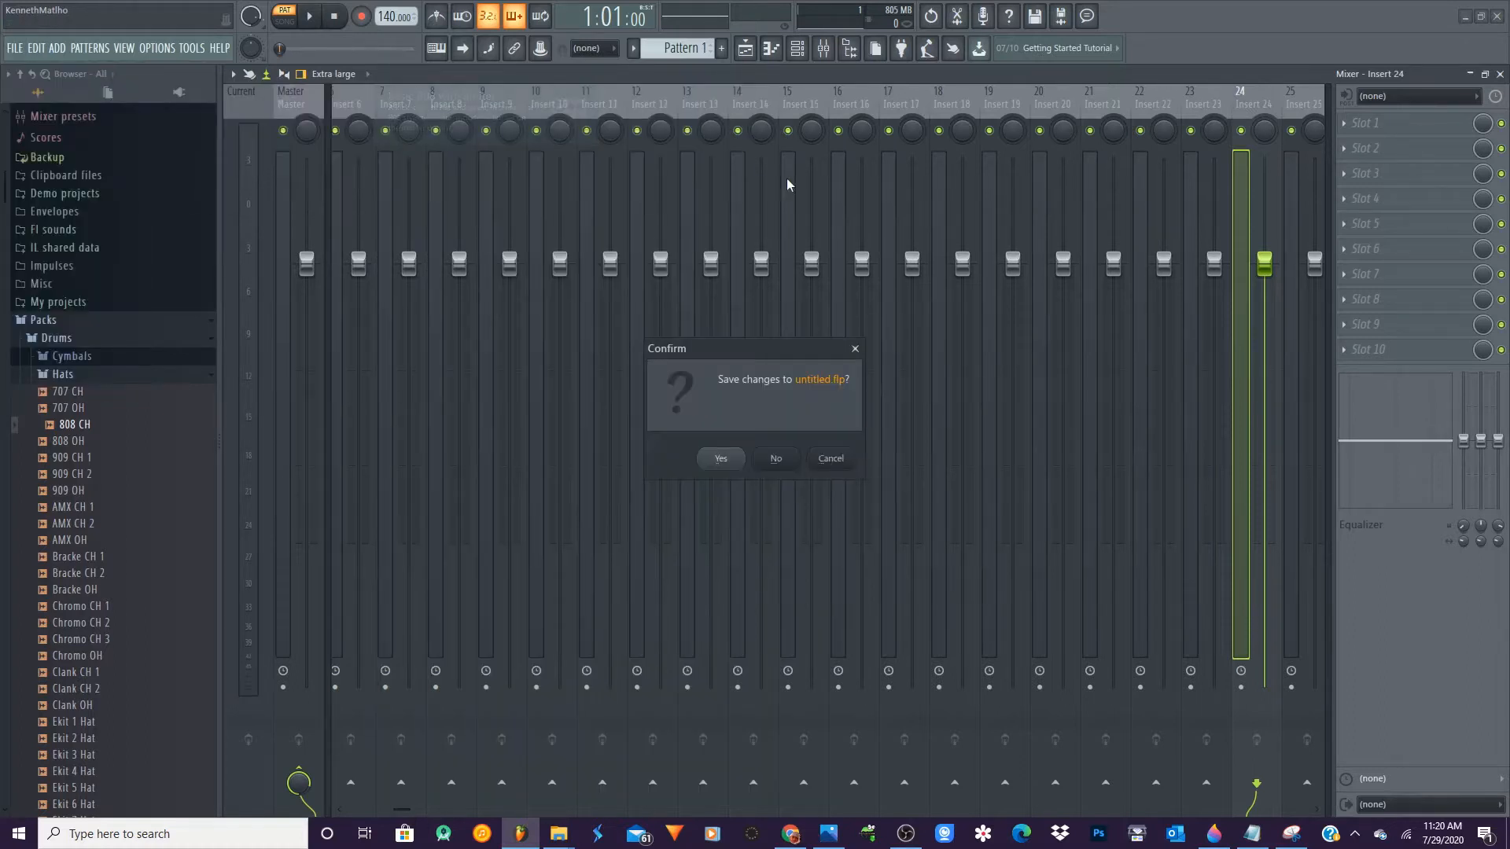
click(776, 458)
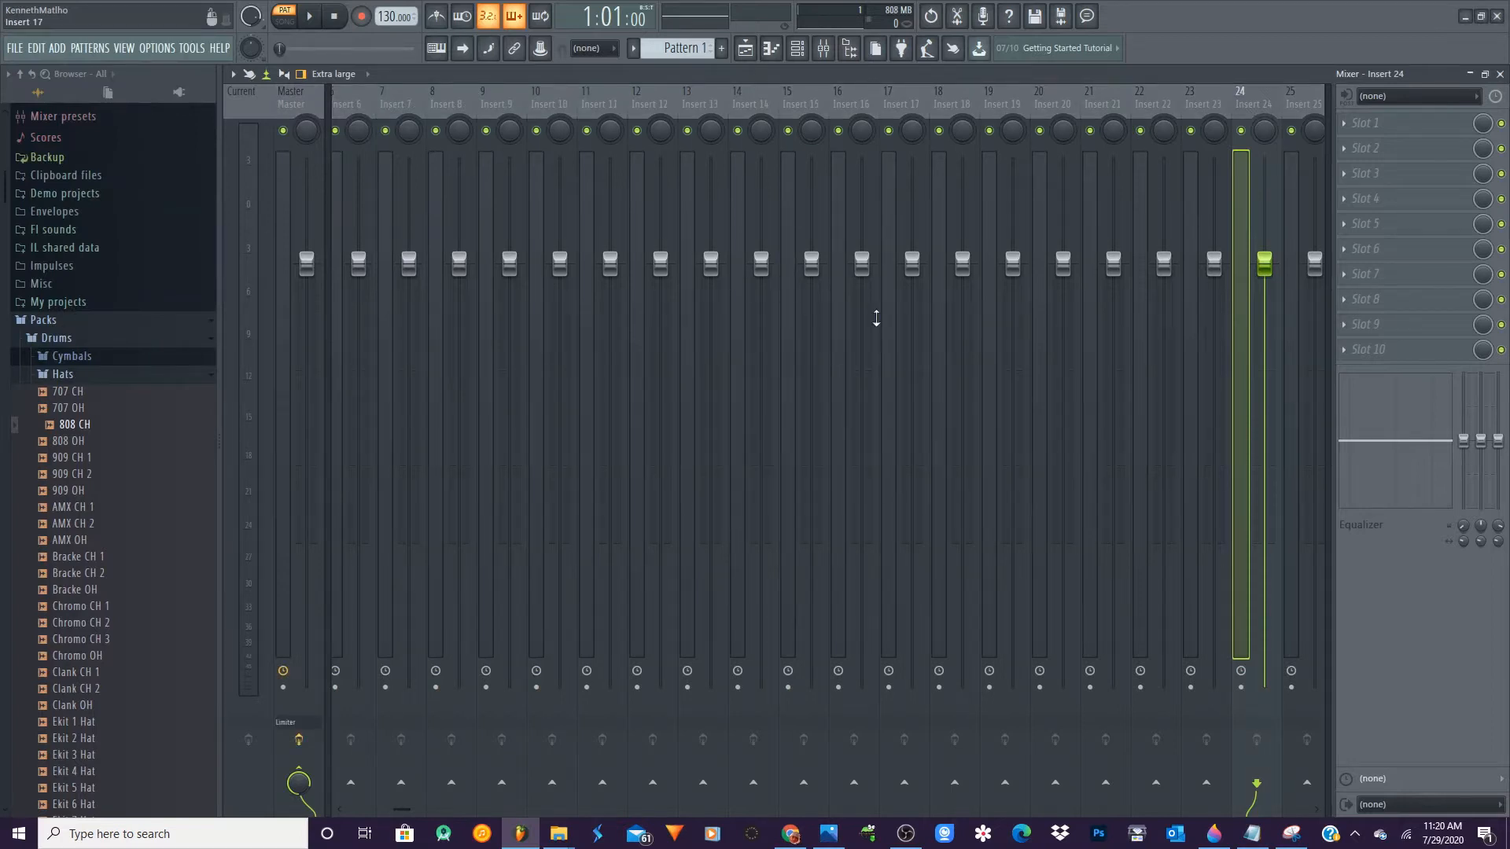
Show the channel rack, play the pattern, and place 808 Clap hits on steps 3, 7 and 16
click(799, 52)
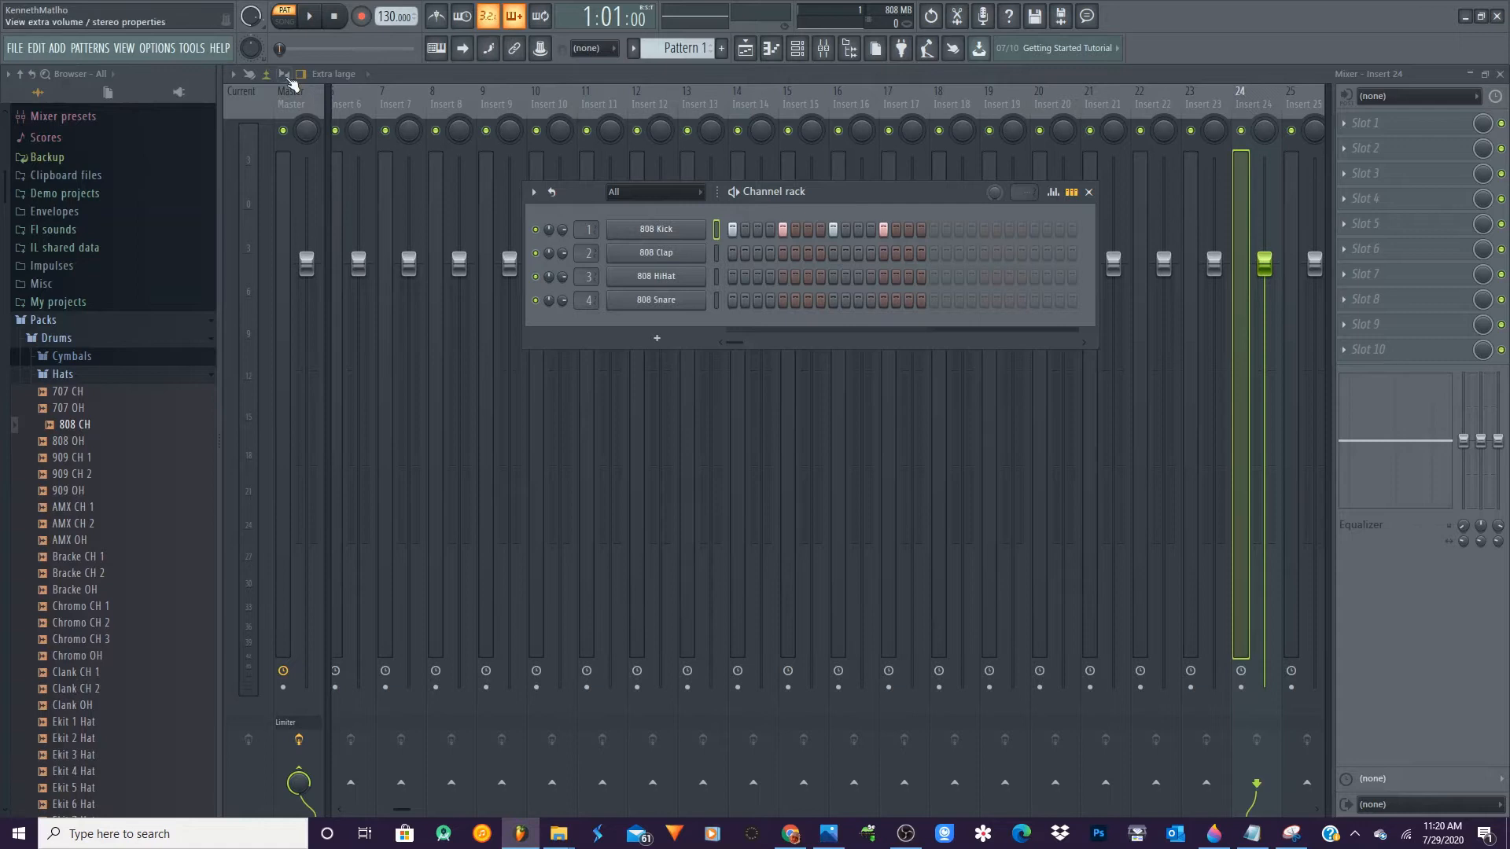
click(313, 19)
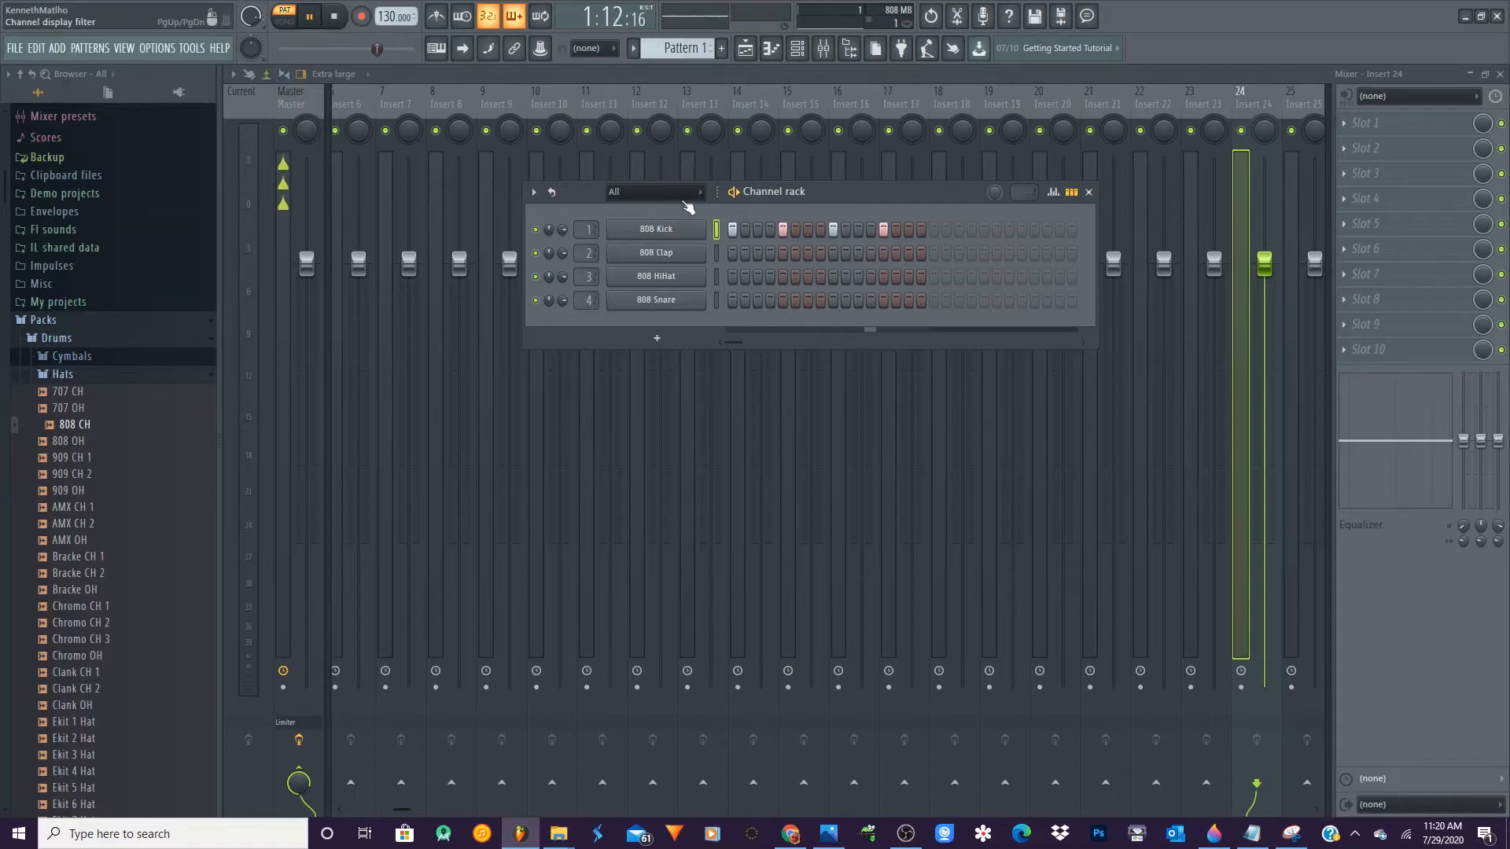
click(756, 254)
click(808, 253)
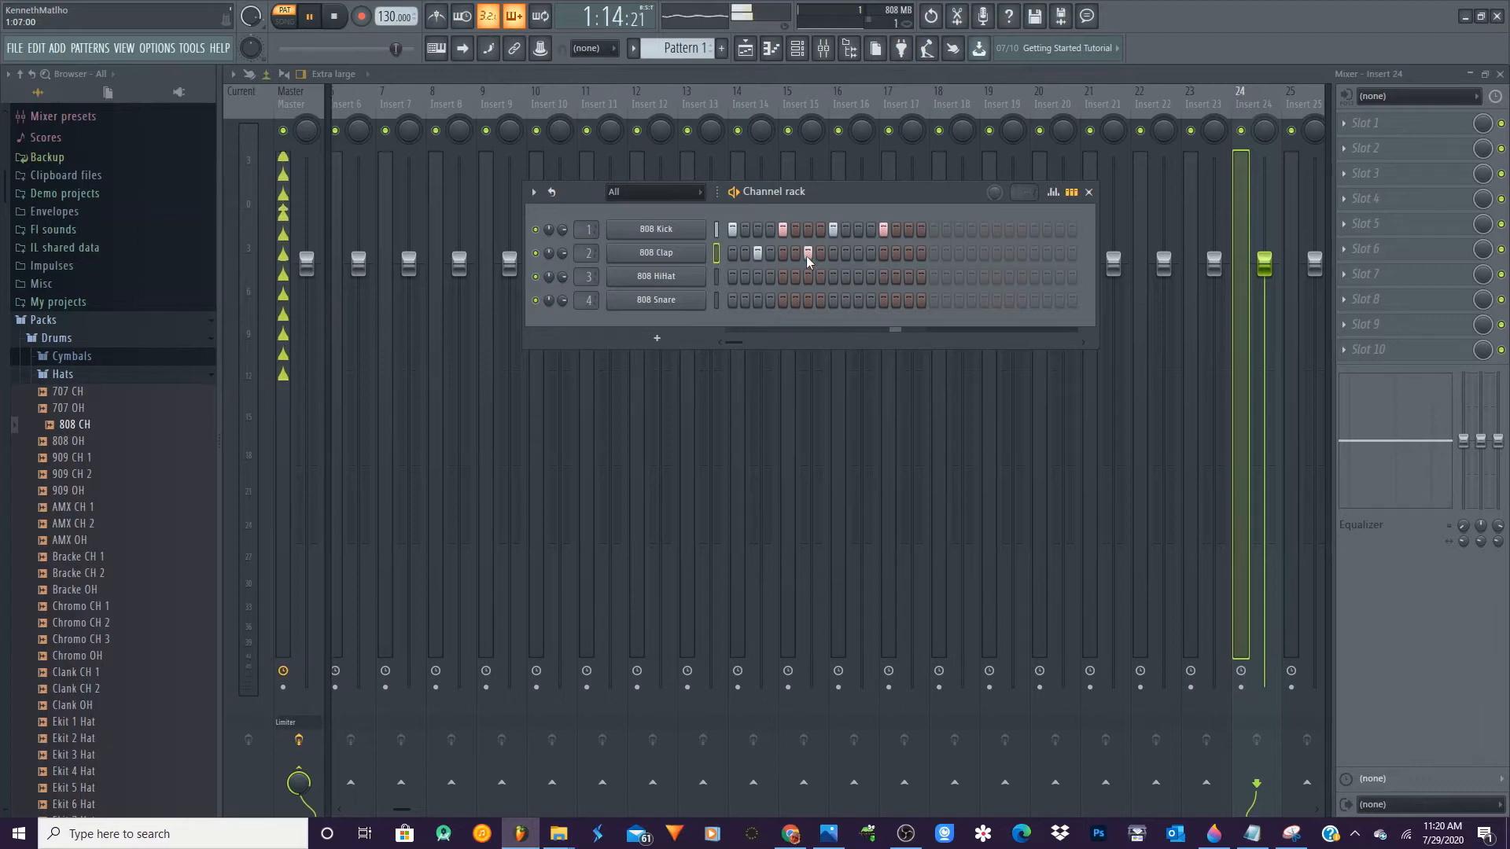
click(857, 254)
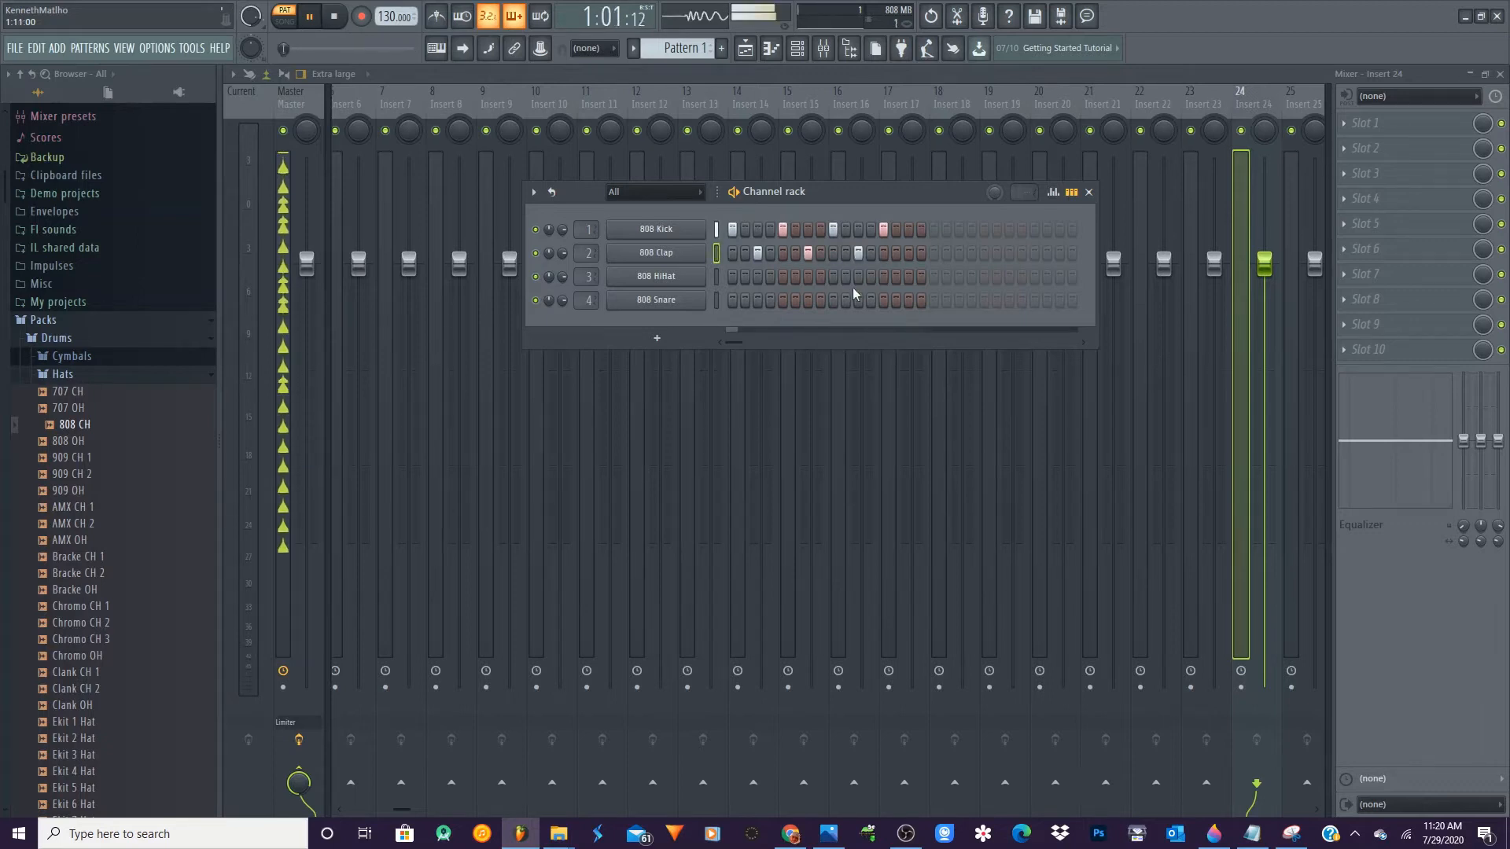
click(858, 254)
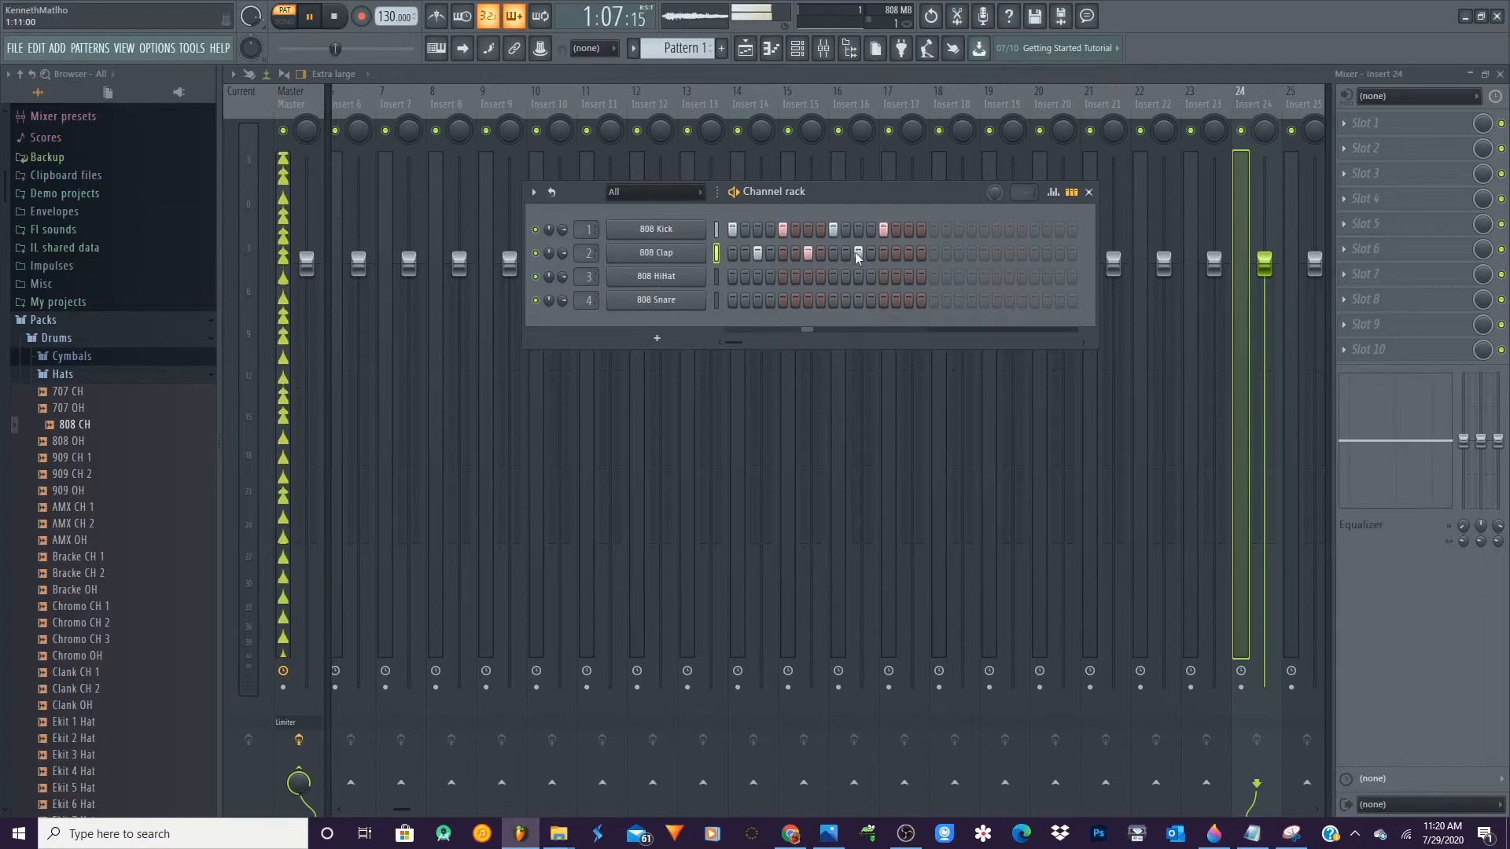
click(923, 253)
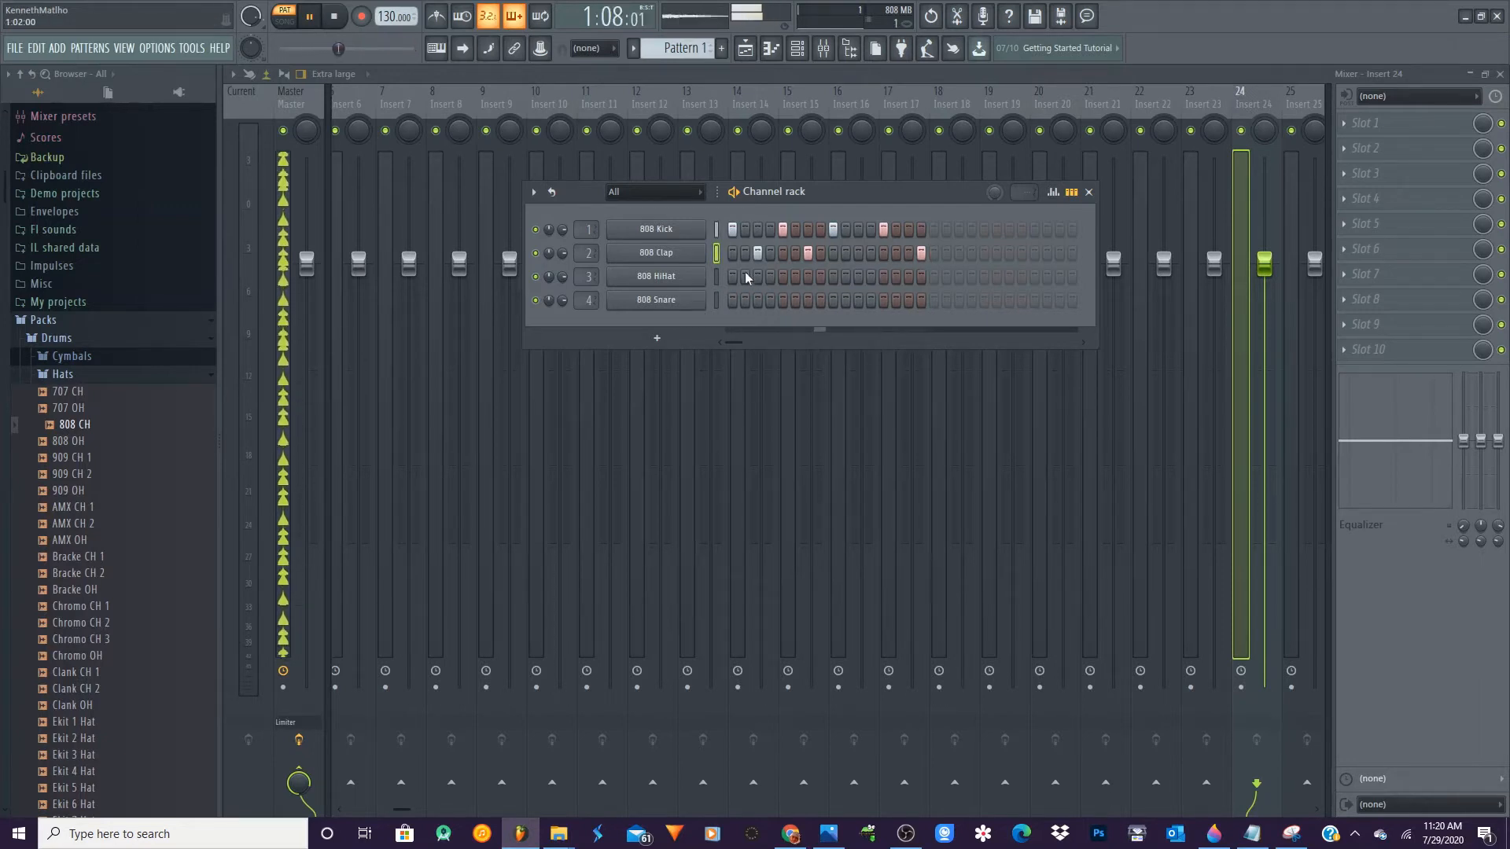
Try out 808 Snare positions and settle on hits at steps 3 and 11
click(783, 300)
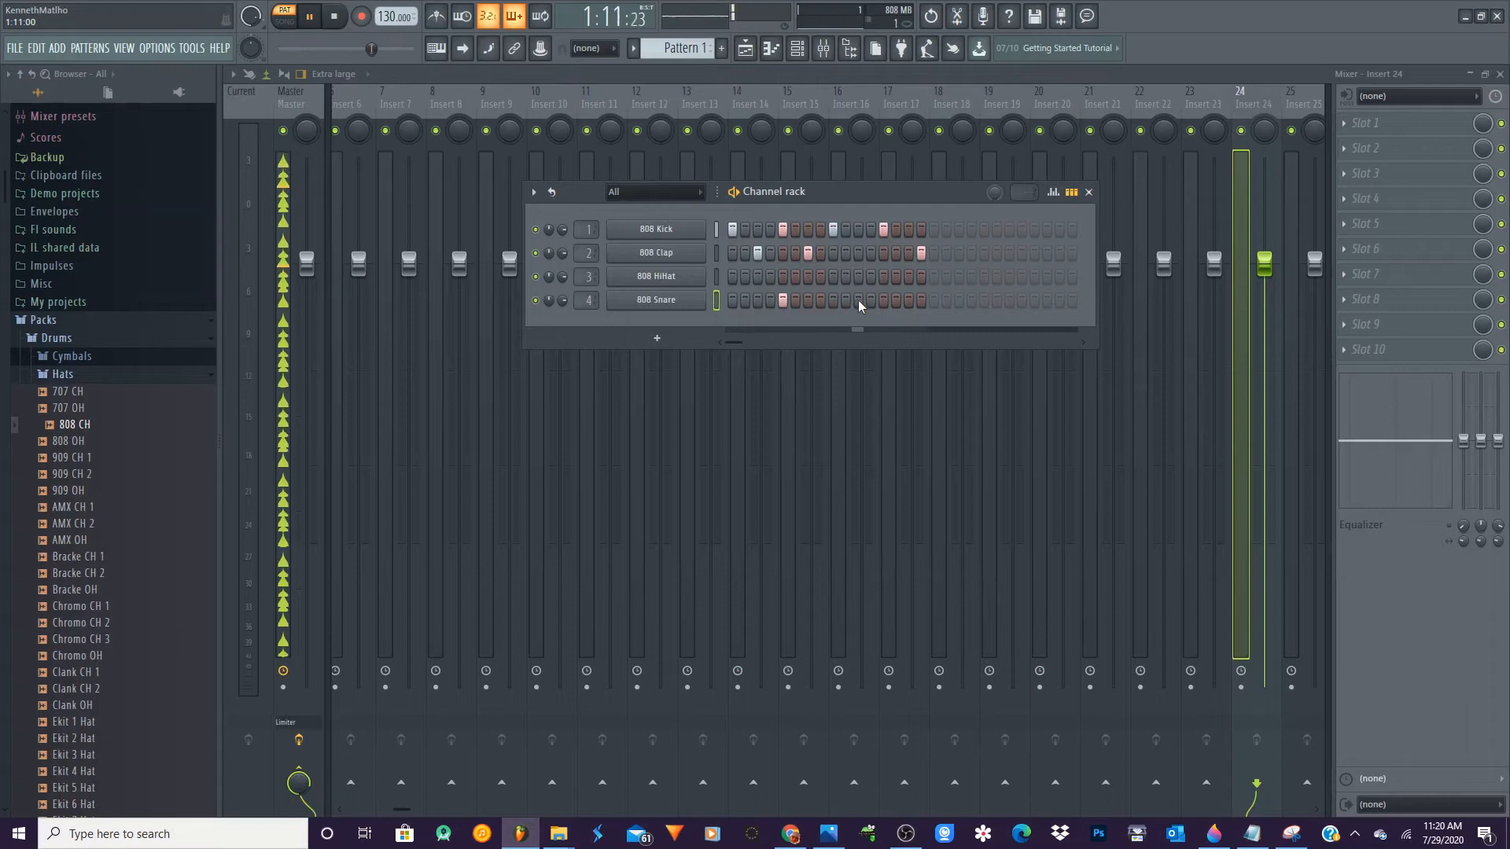
click(778, 302)
click(767, 302)
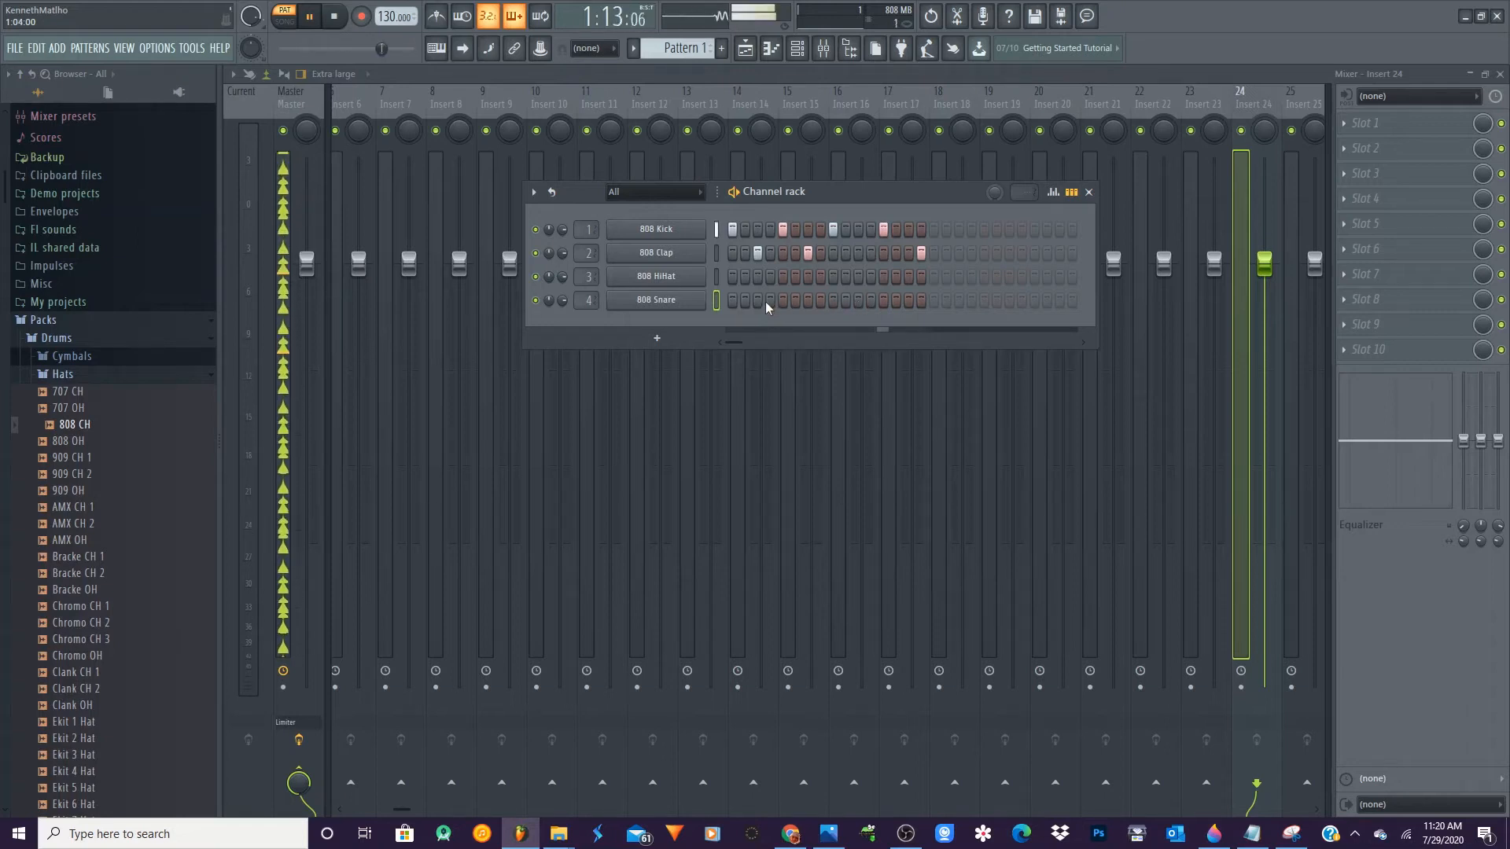
click(770, 302)
click(755, 302)
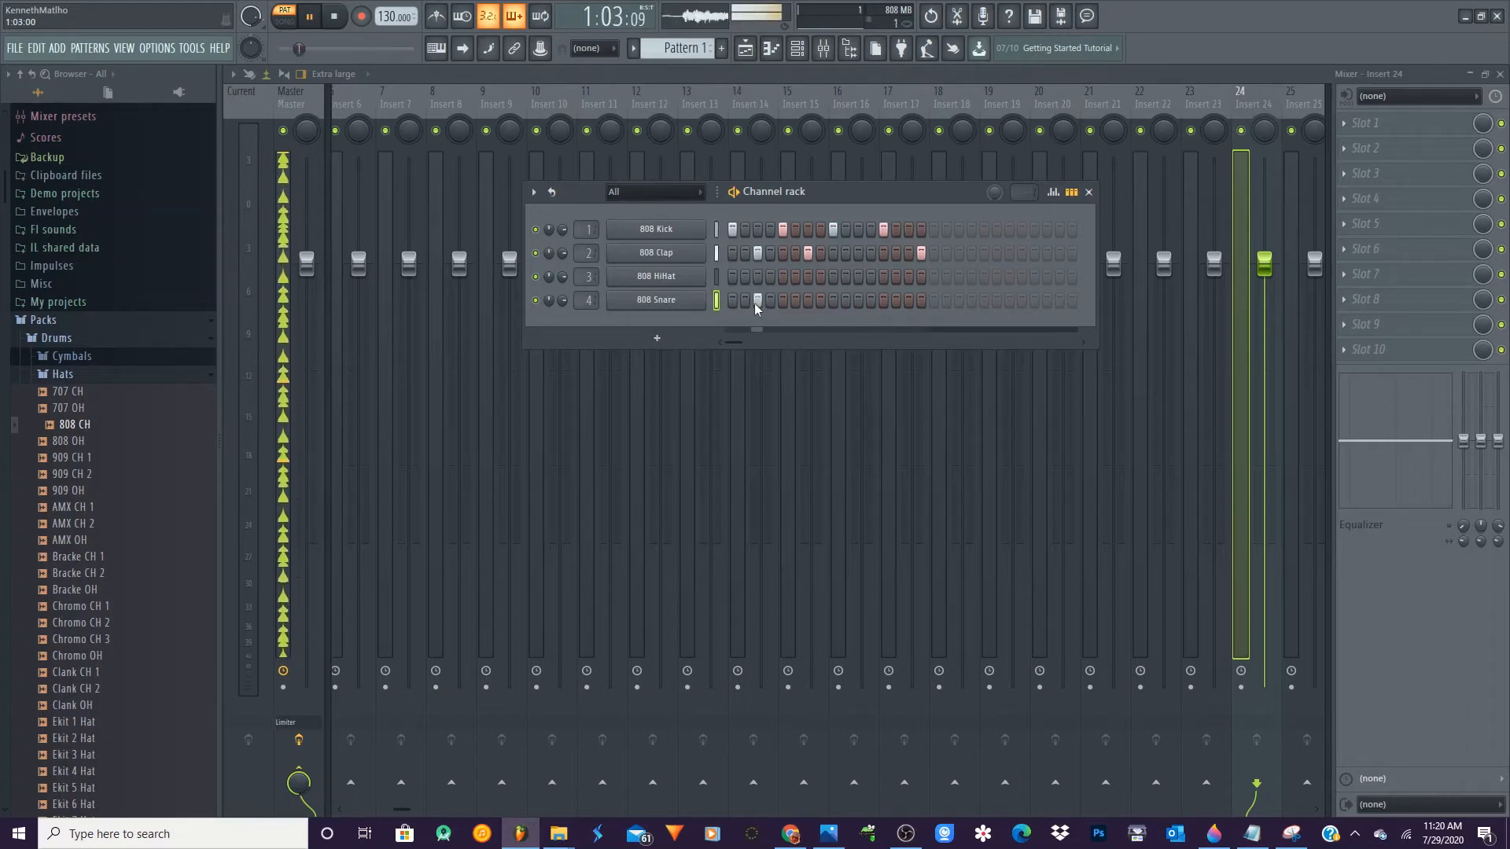
click(858, 302)
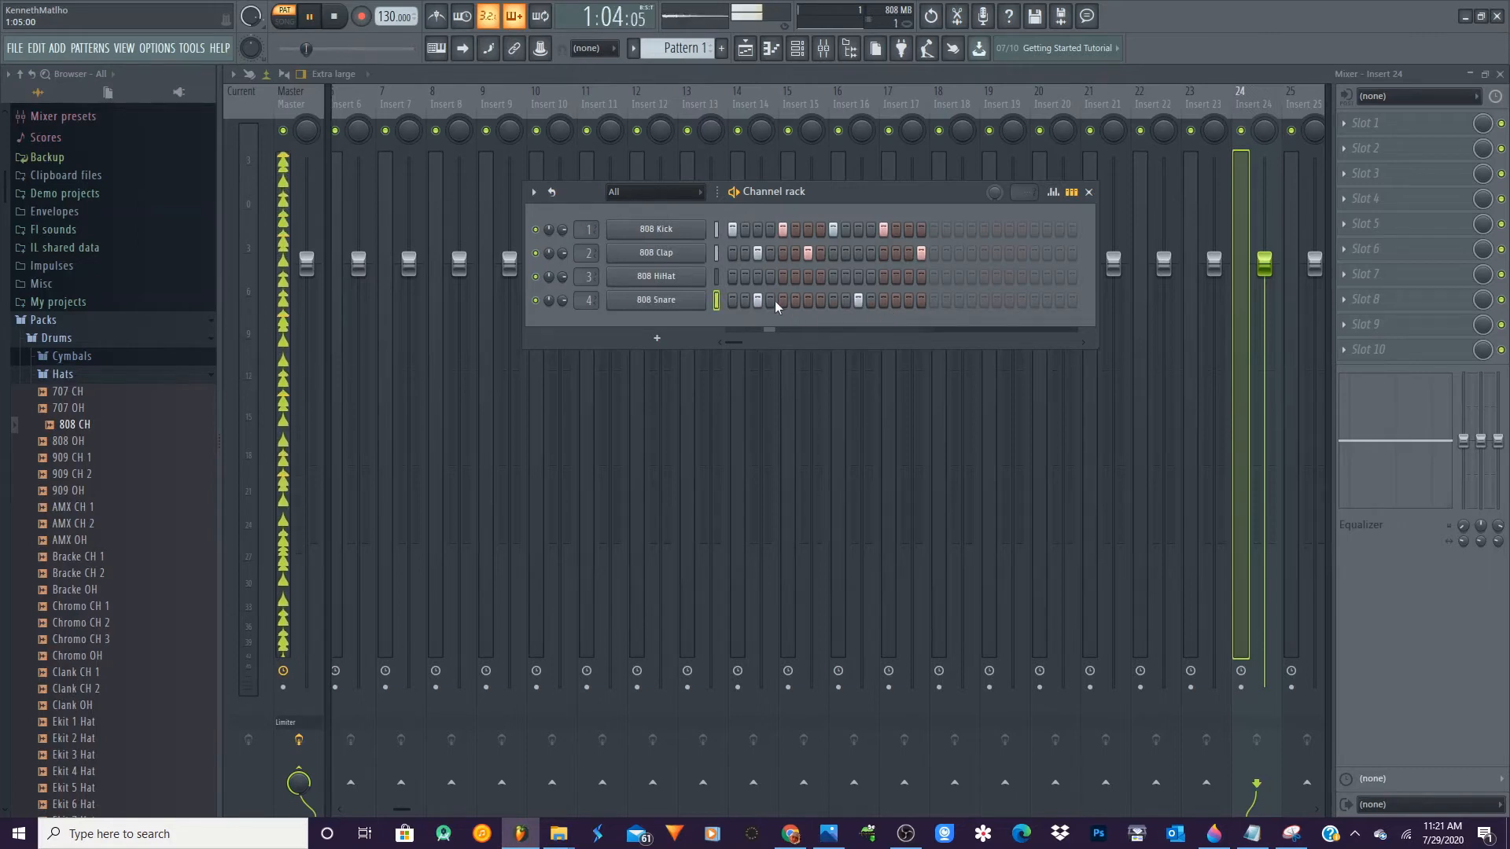
Fill each 2 steps of the 808 HiHat channel
right_click(692, 277)
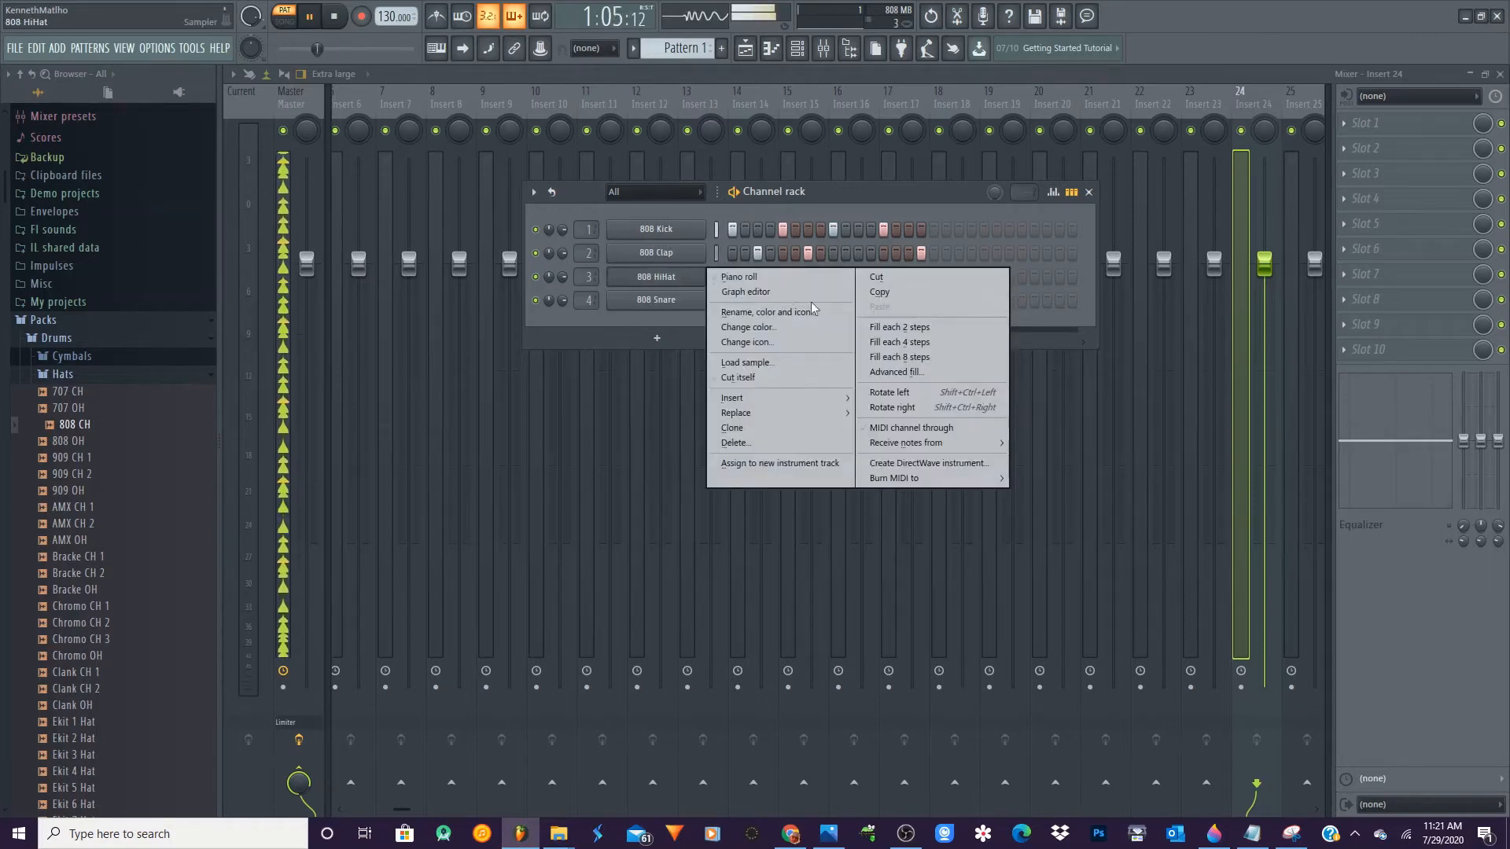
click(908, 328)
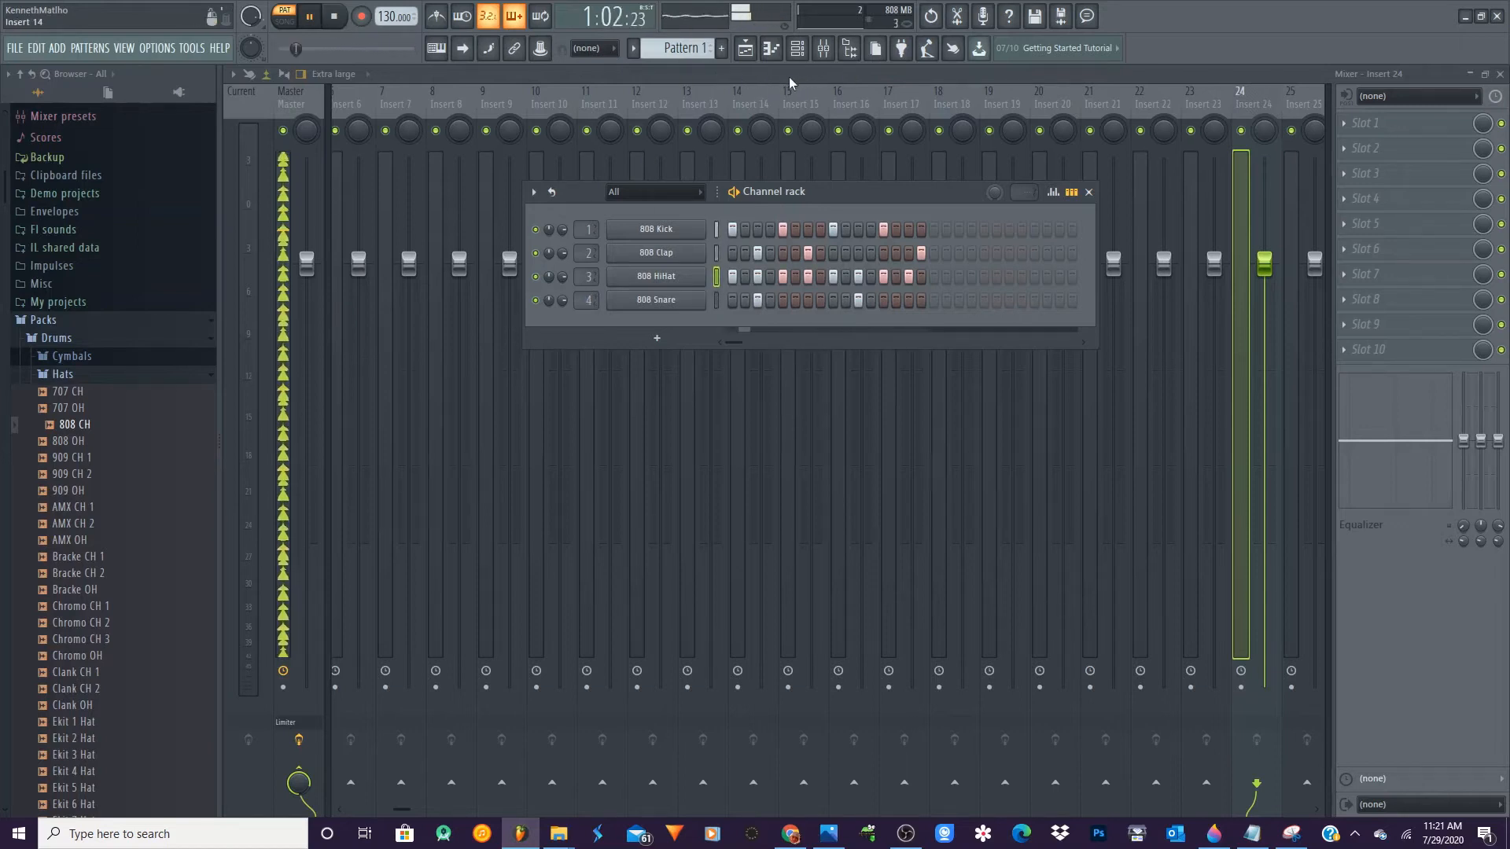
Hide the channel rack, view the levels of mixer inserts 1 to 4, and show the channel rack again
key(F6)
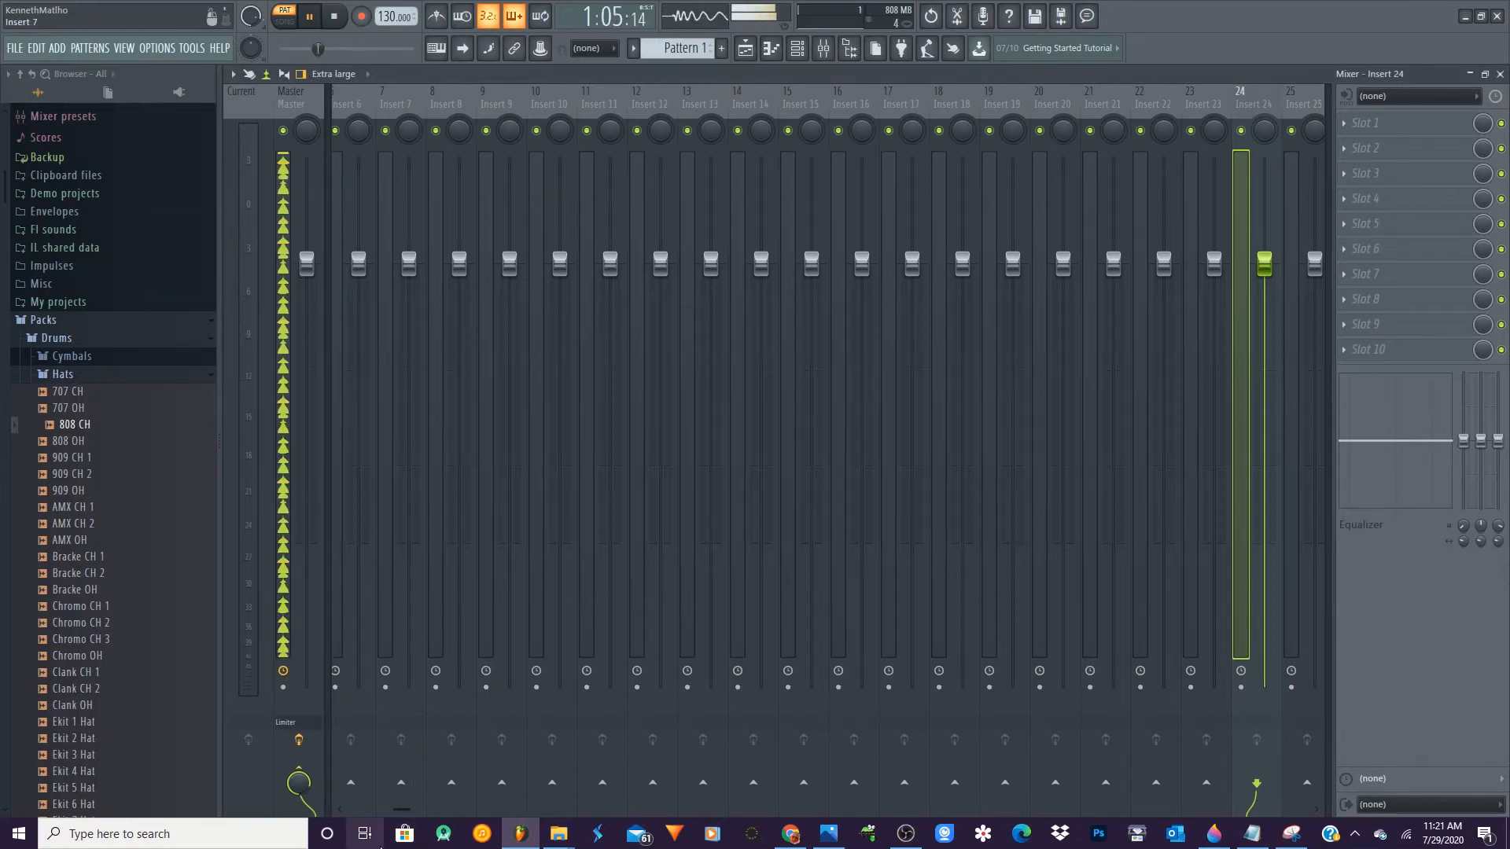
click(341, 814)
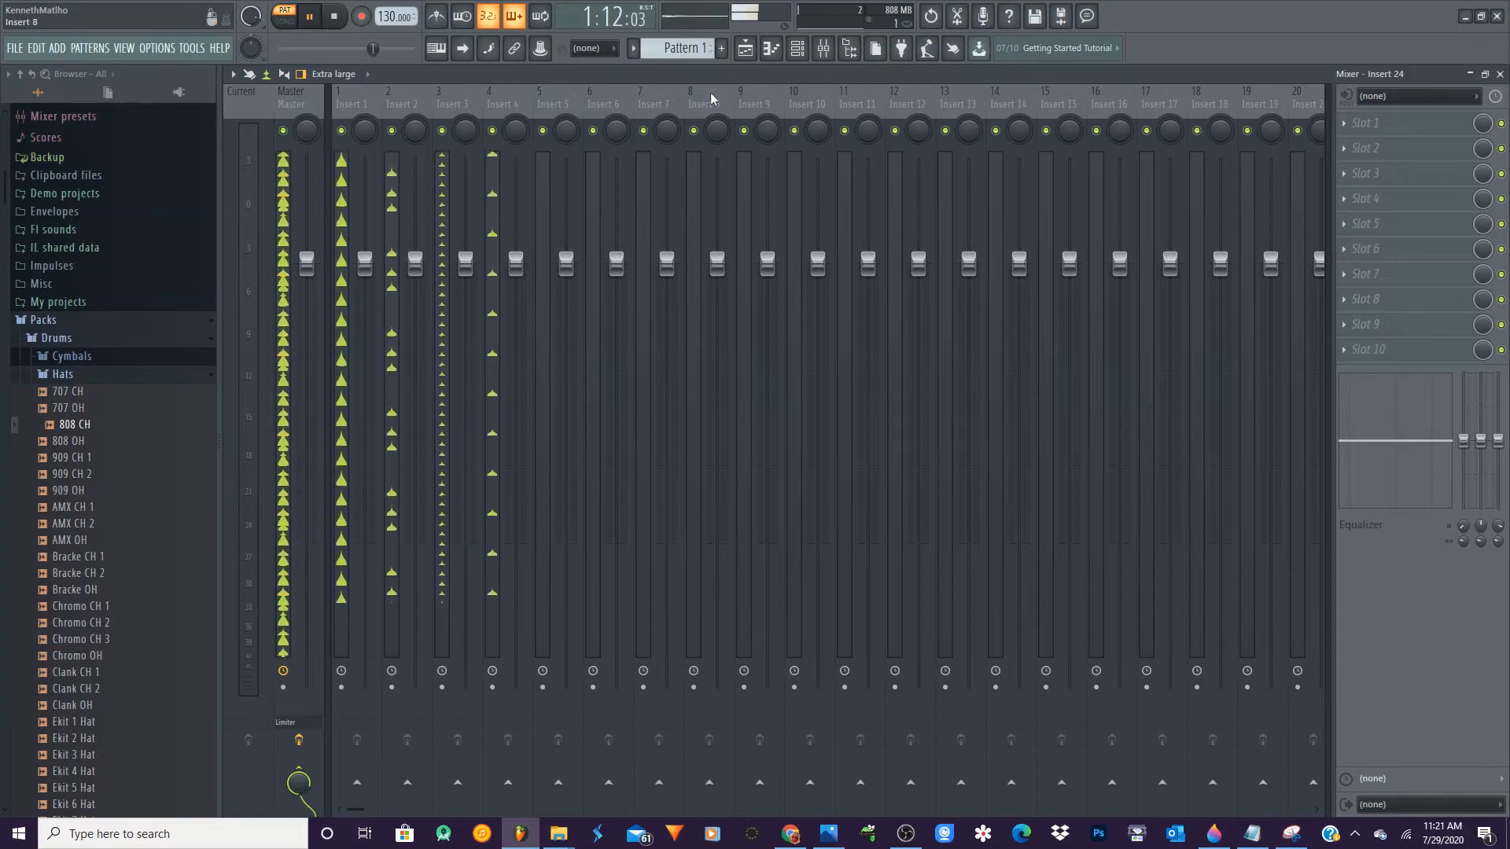
click(812, 51)
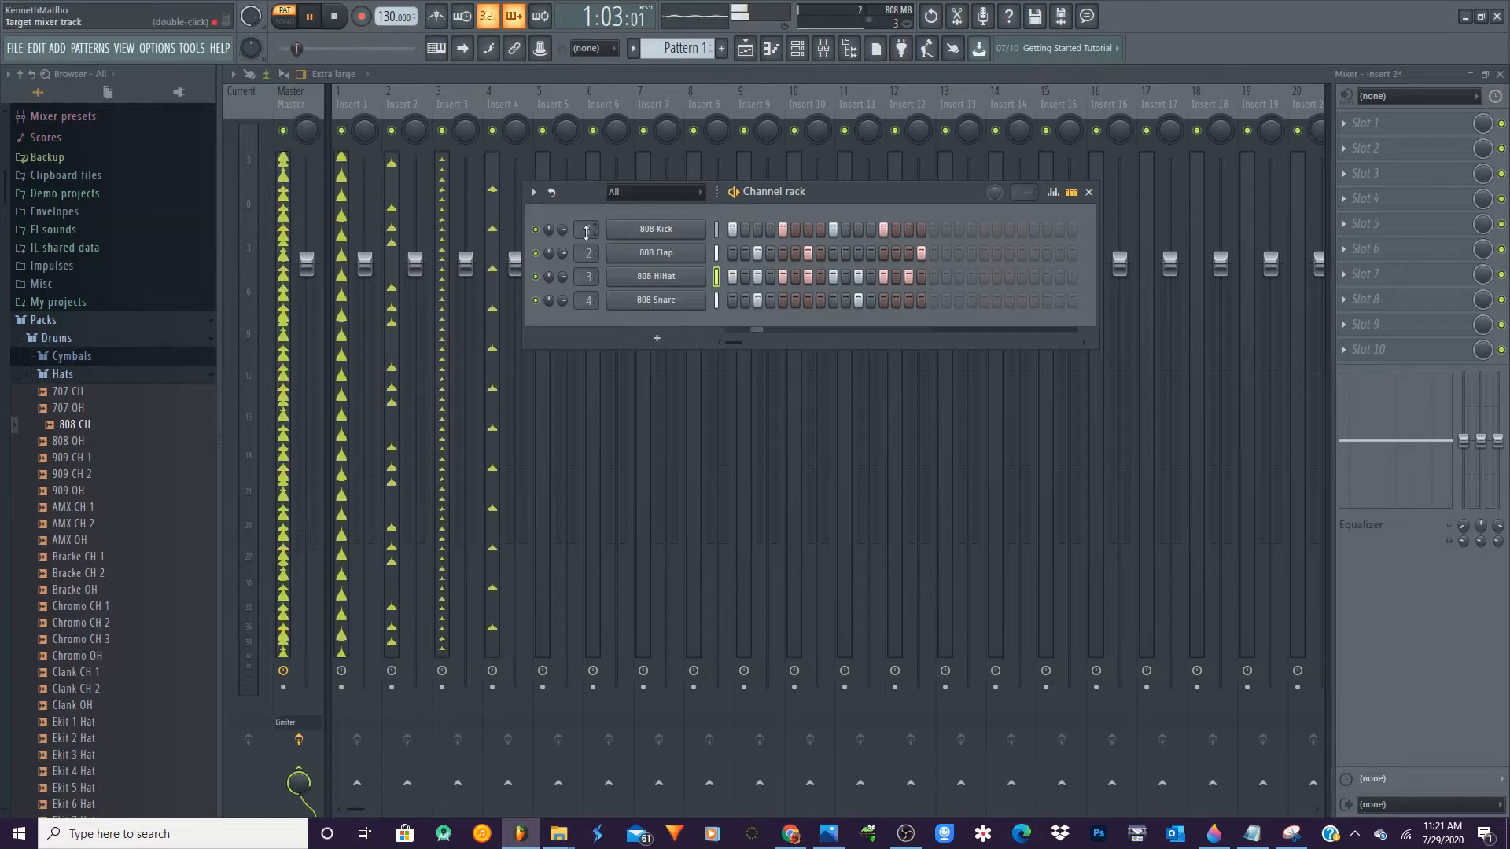
Try routing the 808 Kick channel to the Master track, then return it to mixer track 1
drag(586, 231, 587, 242)
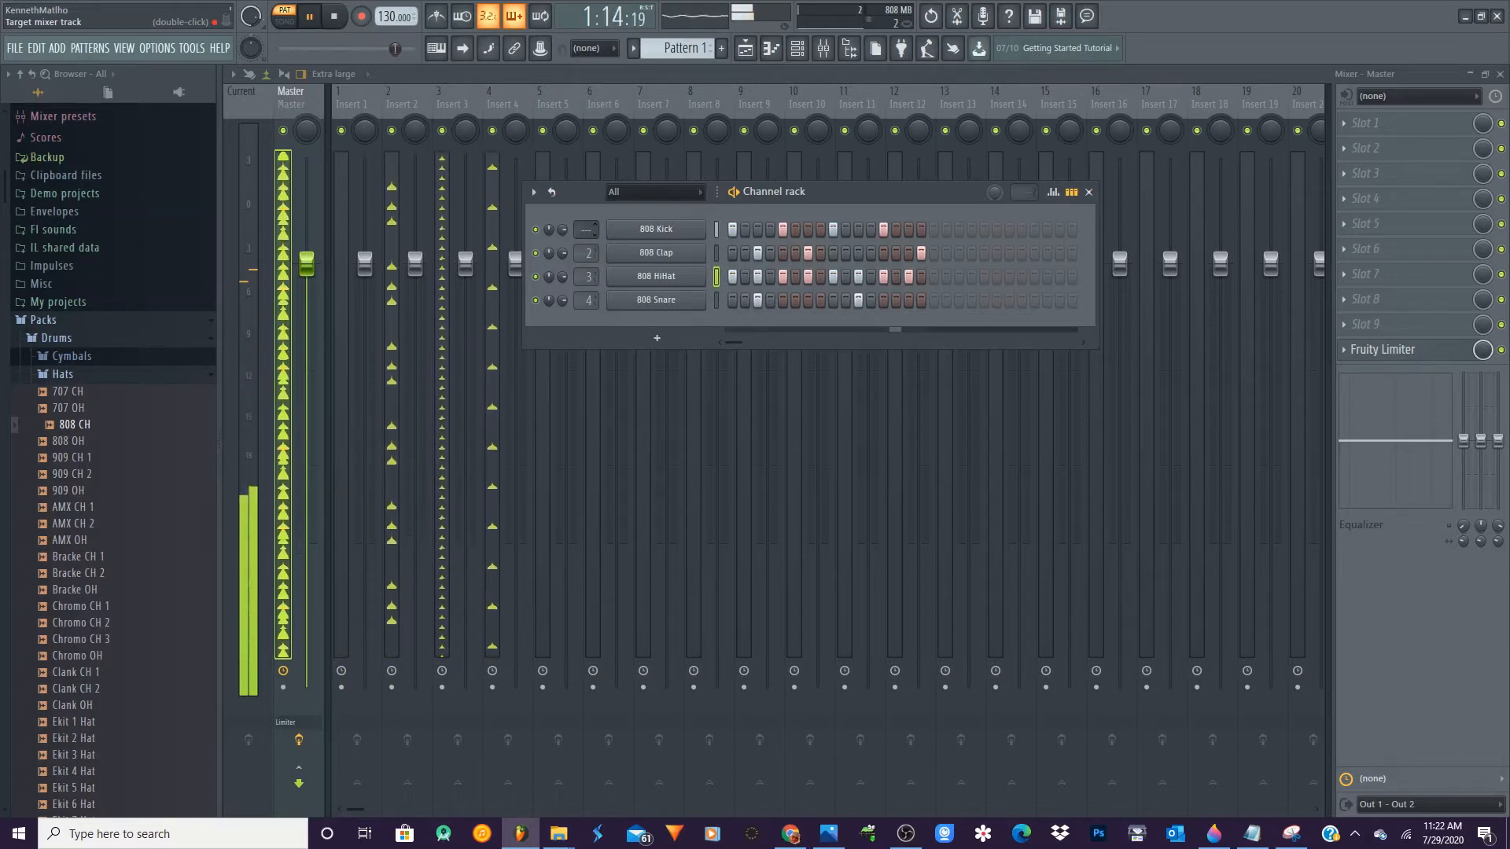
scroll(585, 229, up, 1)
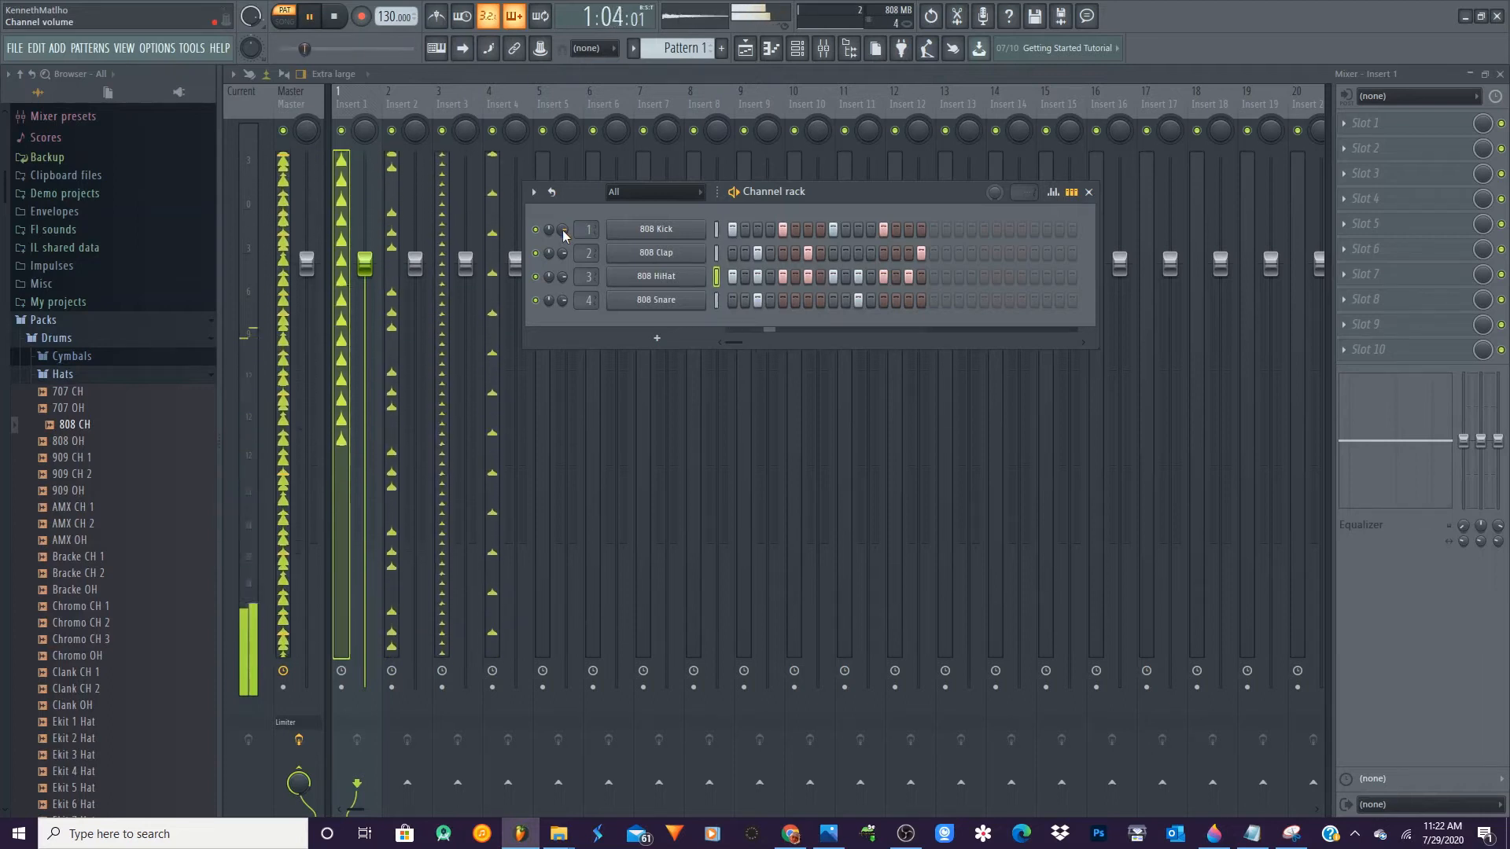
Try the 808 Kick at 0% volume and panned 44% right, restoring both, and briefly mute the 808 HiHat
drag(562, 229, 562, 232)
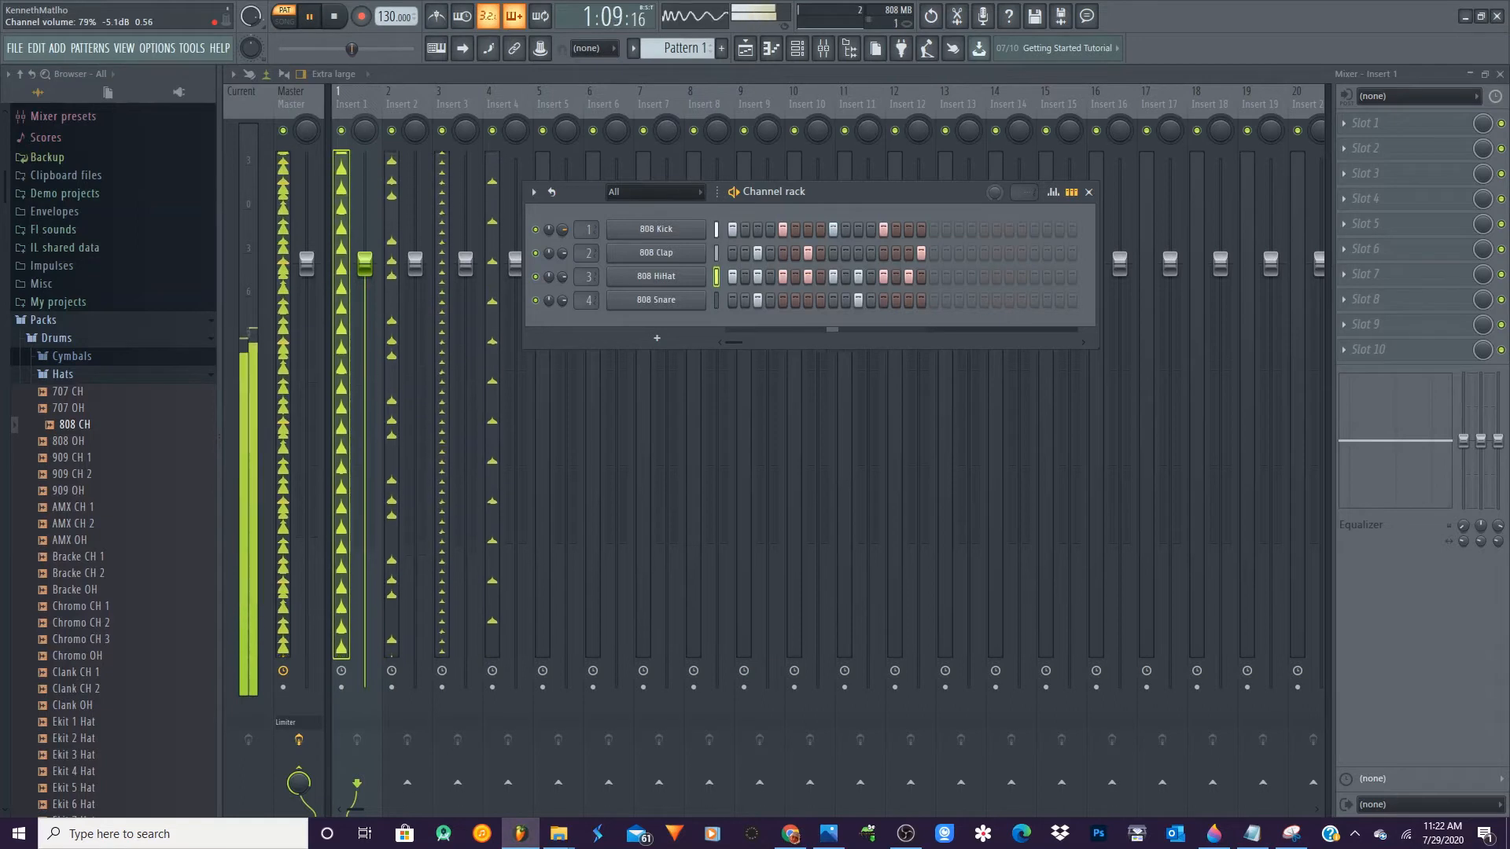
drag(563, 230, 562, 291)
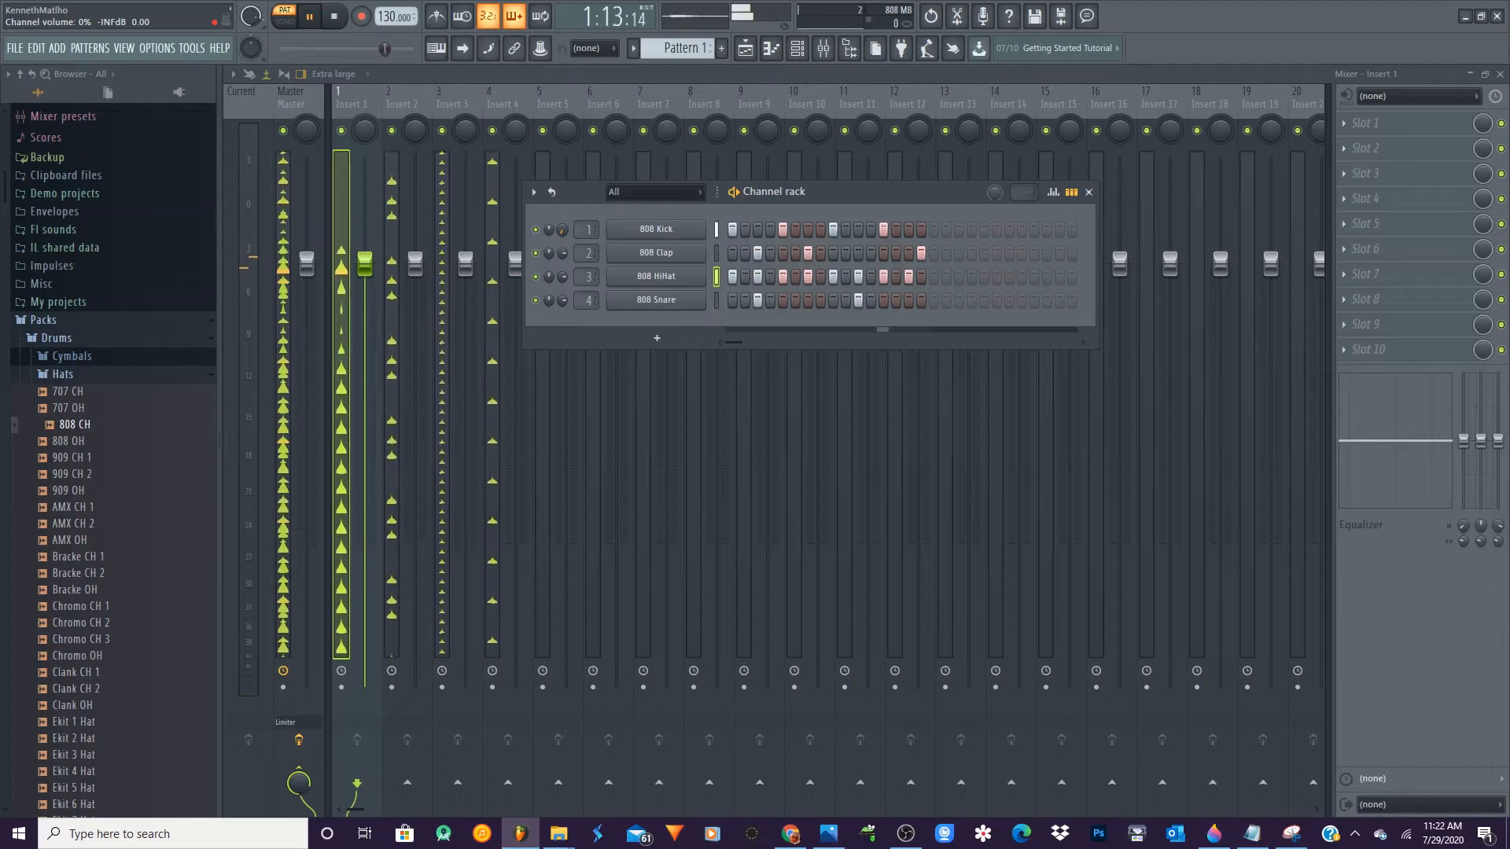
drag(562, 291, 562, 251)
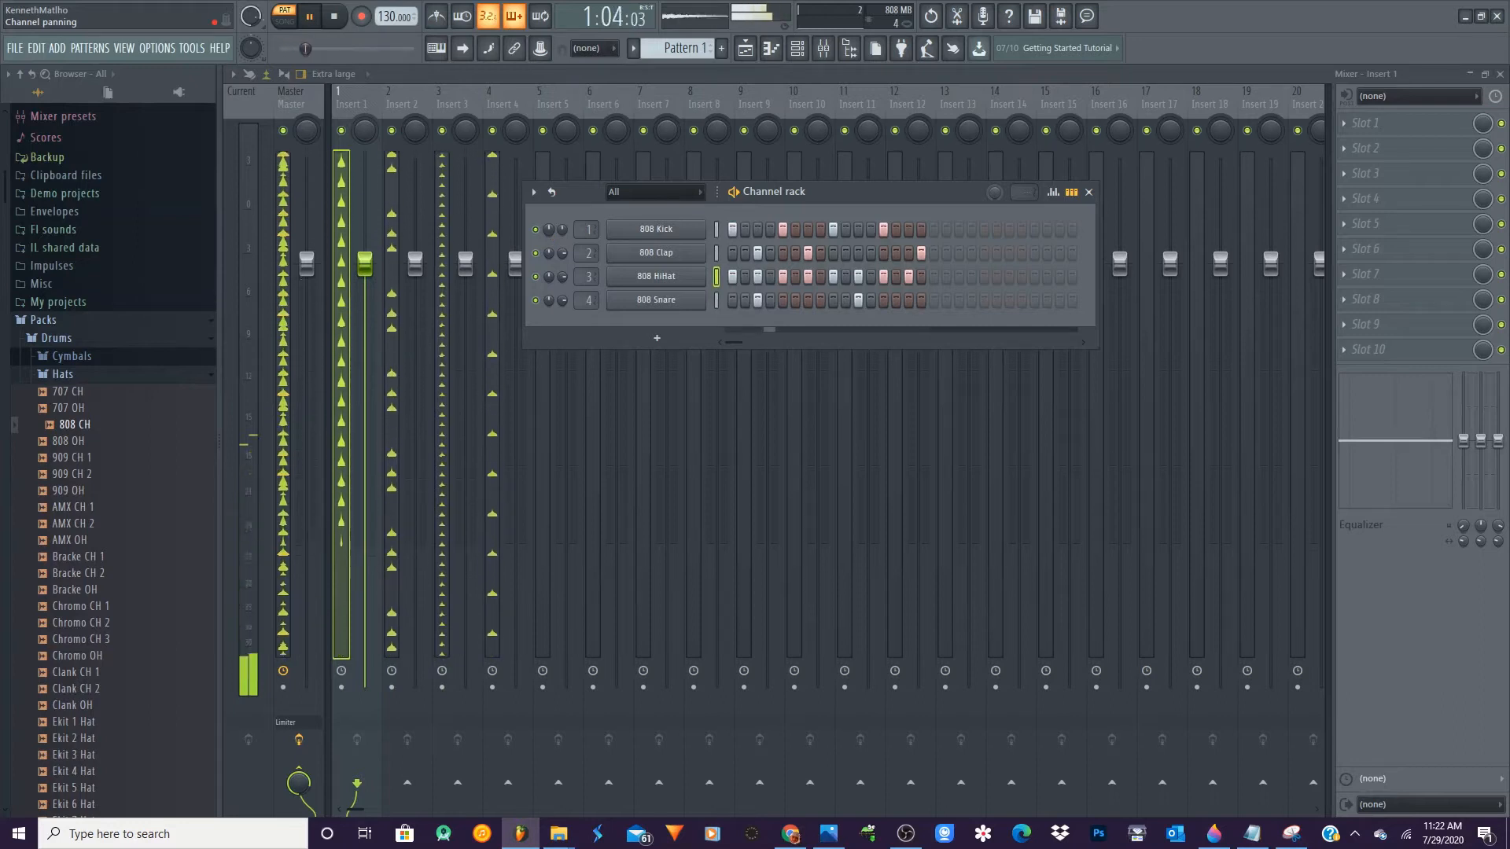
mouse_move(549, 229)
mouse_down()
mouse_move(549, 244)
mouse_move(549, 228)
mouse_up()
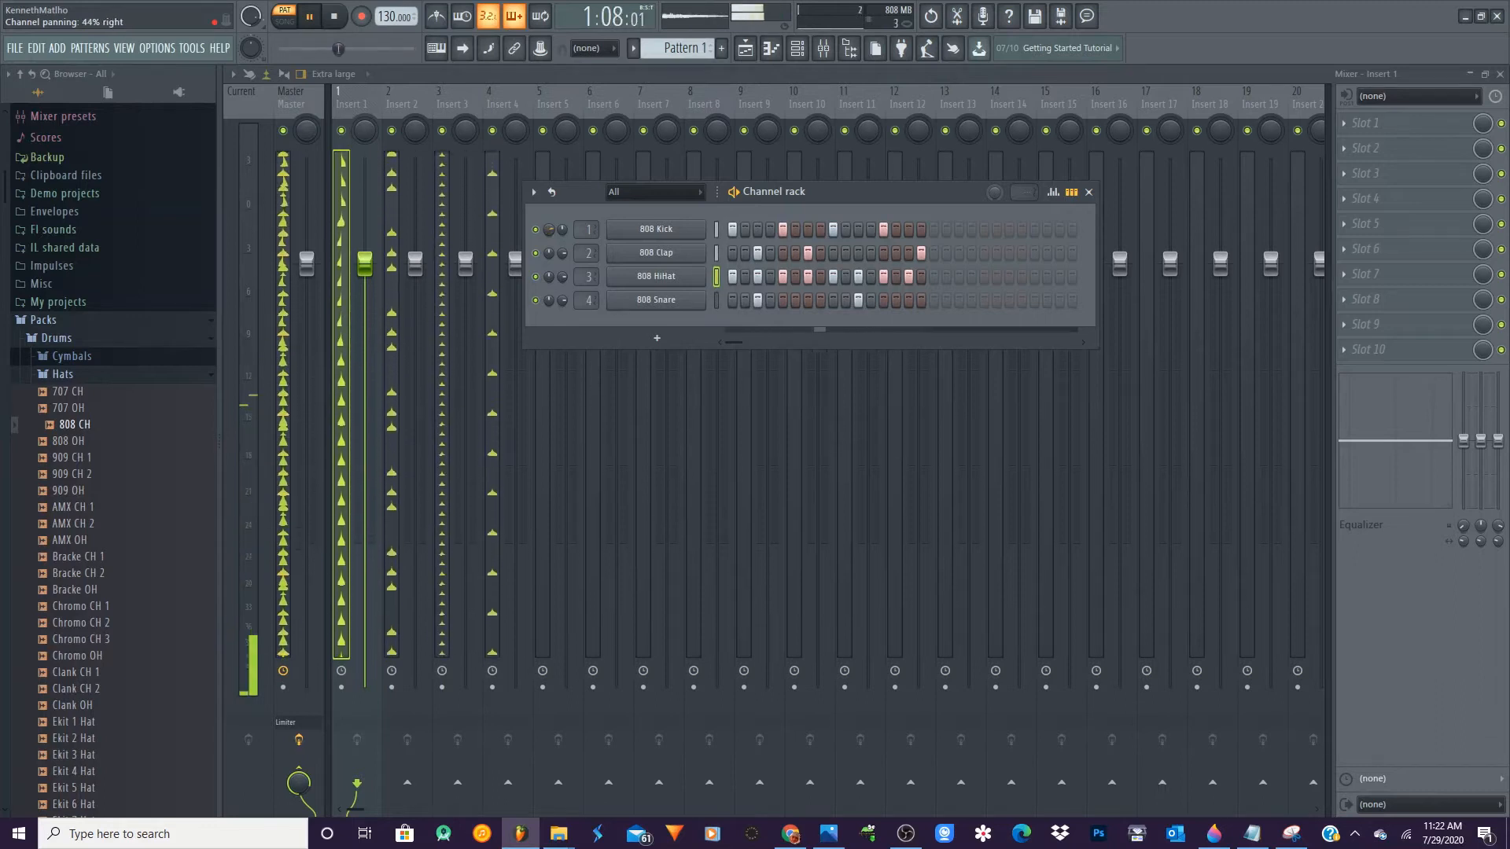
click(536, 277)
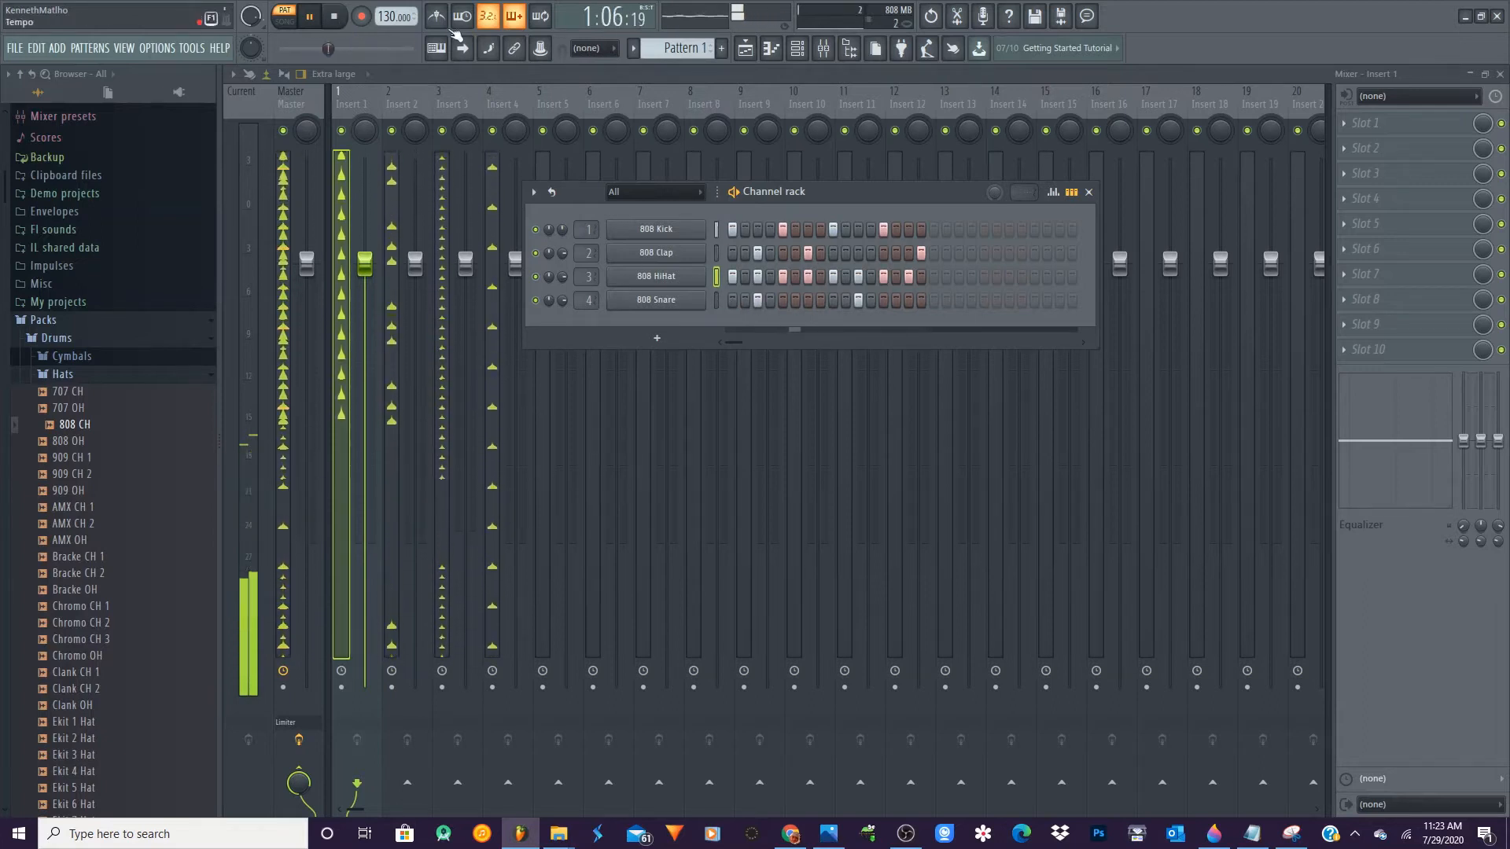
Show the graph editor and lower the velocity of the 808 Clap hits on steps 3 and 16
click(1054, 194)
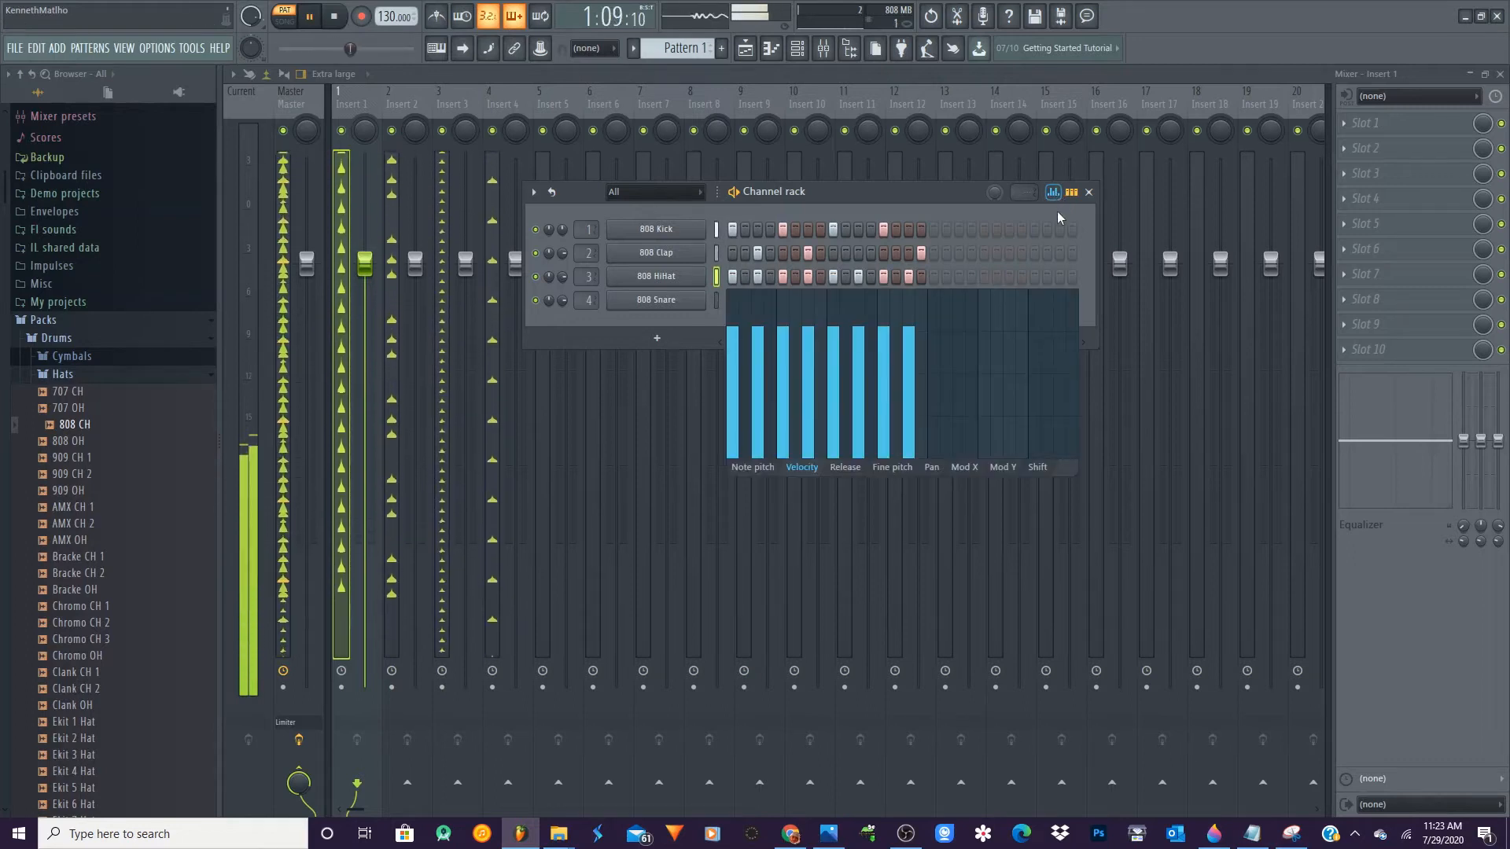
click(716, 254)
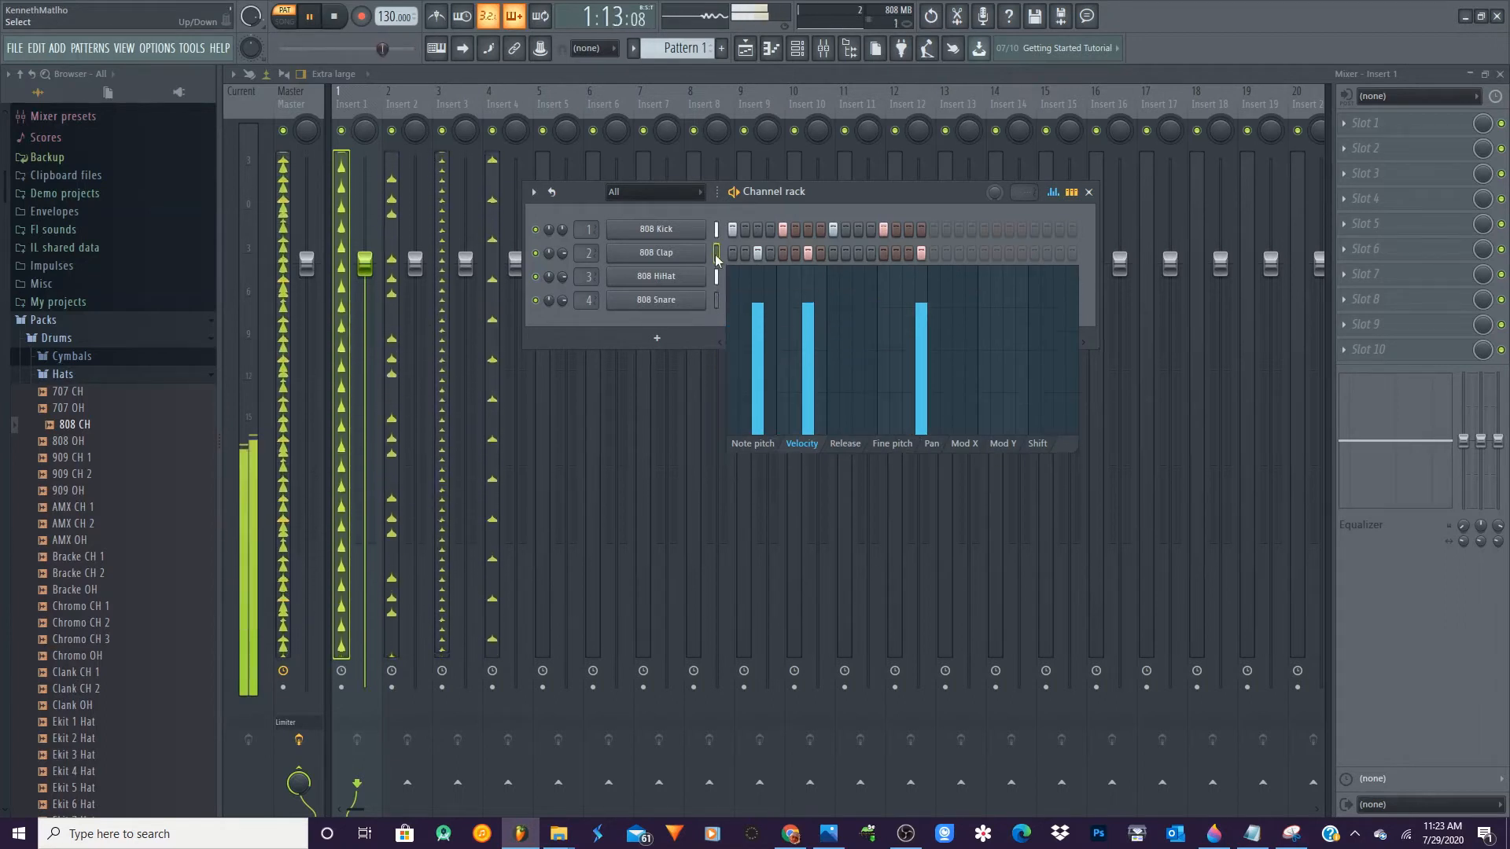
drag(759, 330, 760, 343)
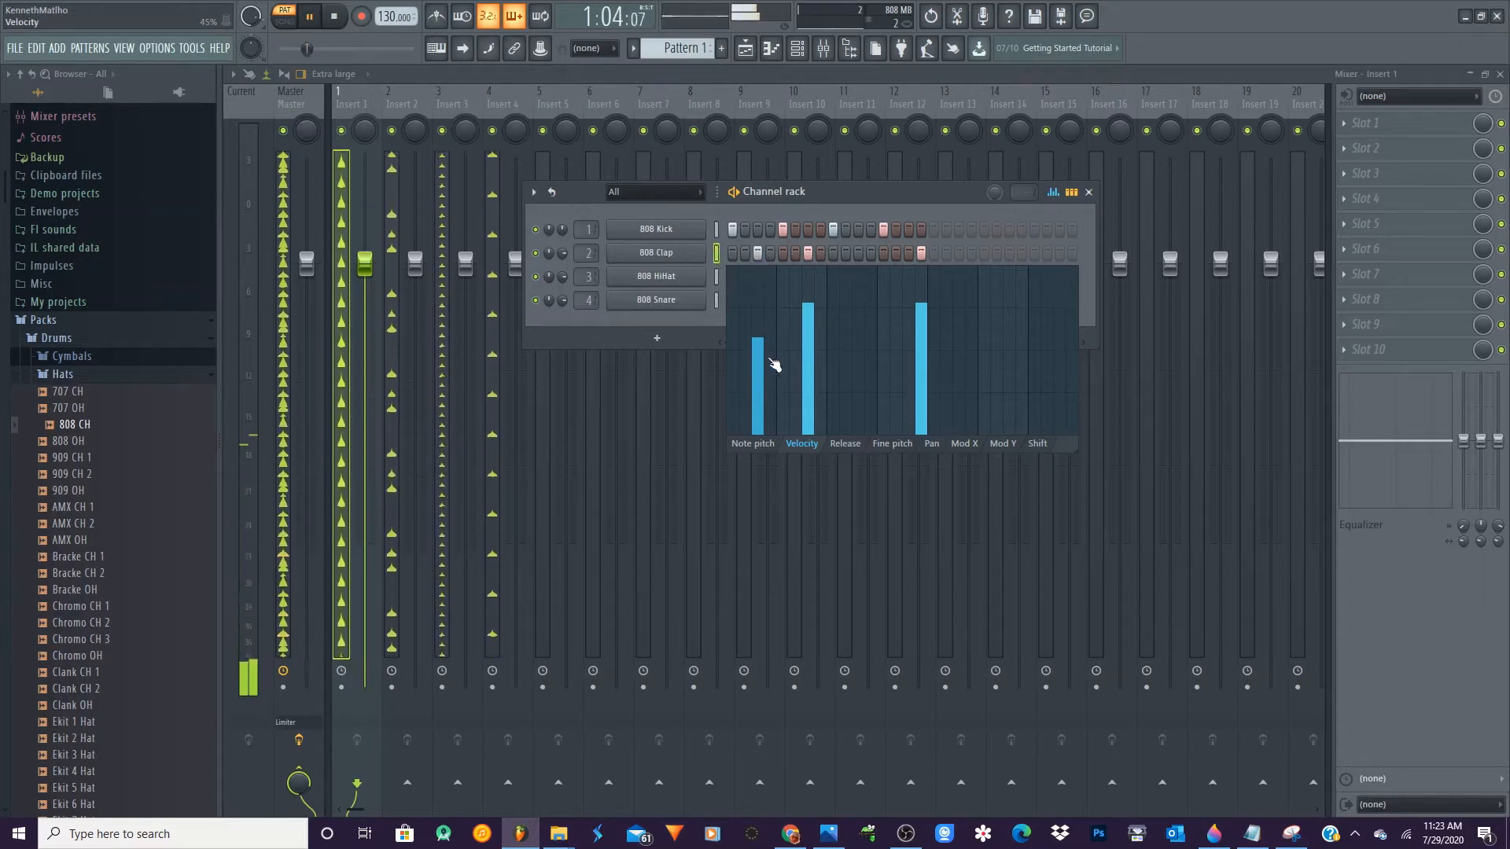
click(925, 368)
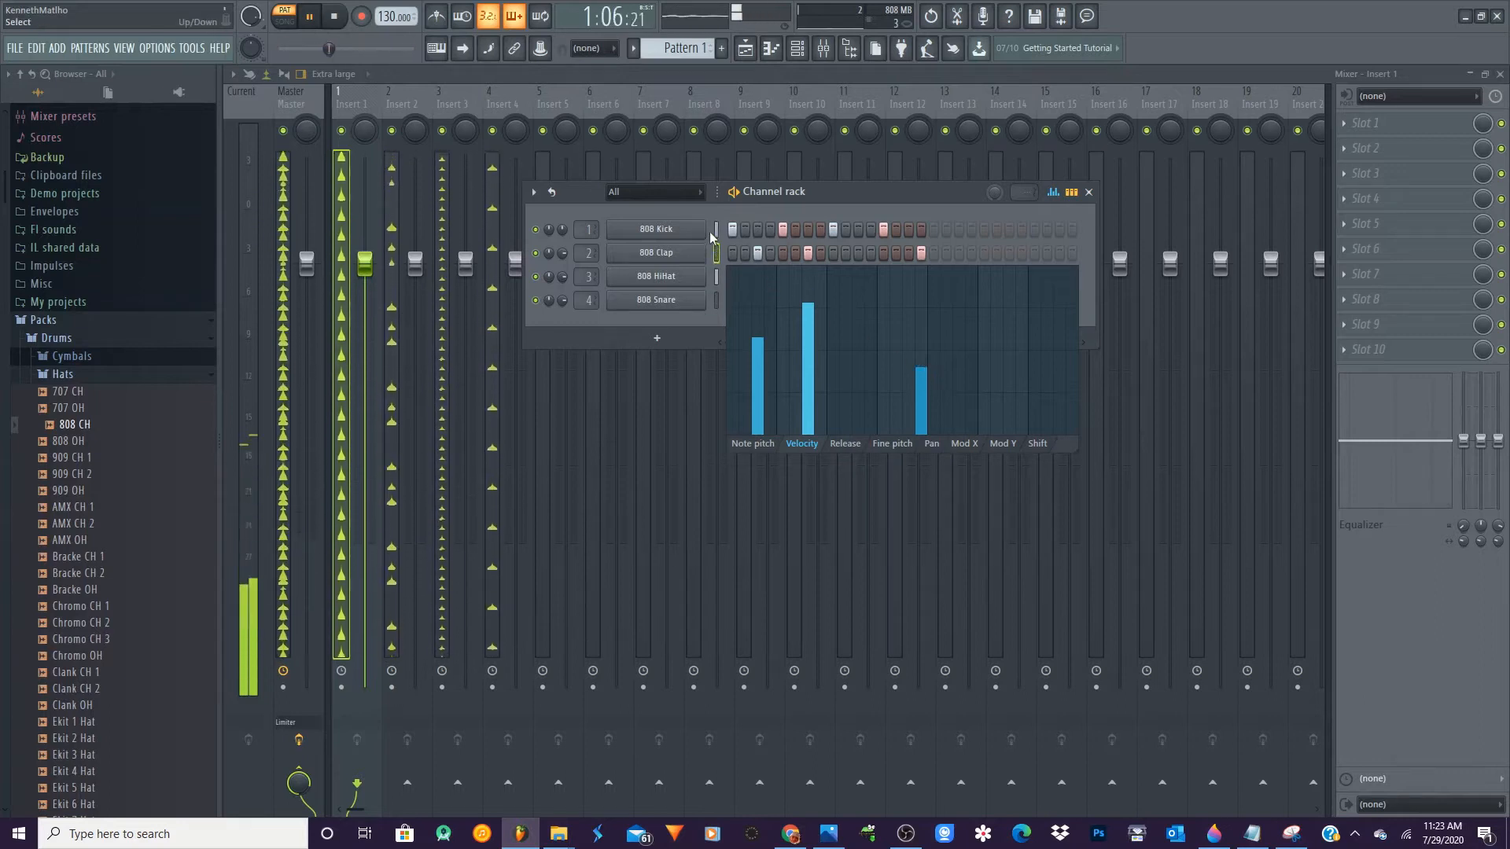
Lower the velocity of the 808 Kick hits on steps 1 and 13
key(Up)
click(737, 335)
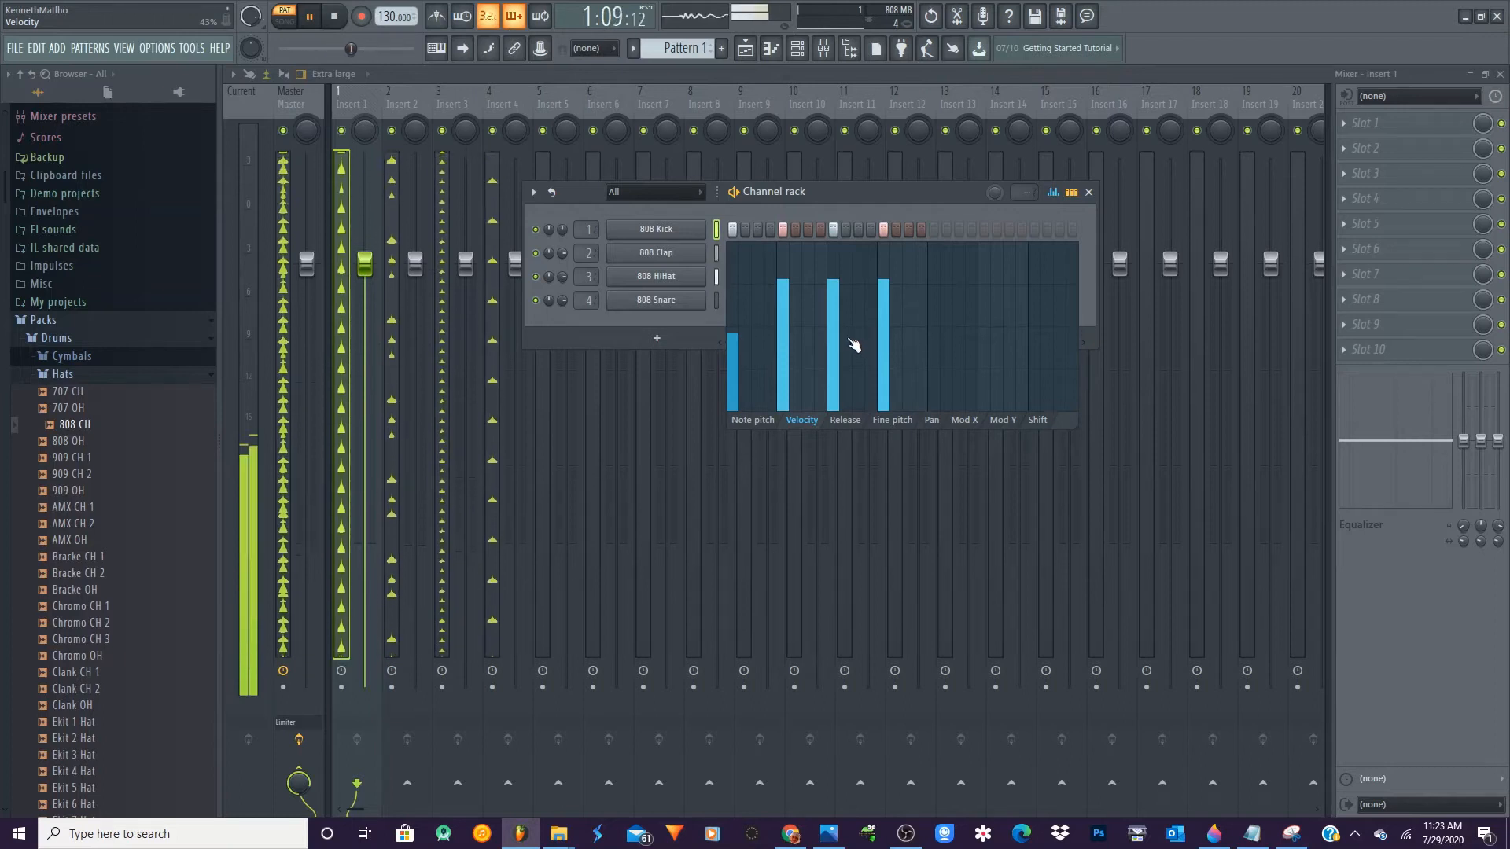
click(884, 334)
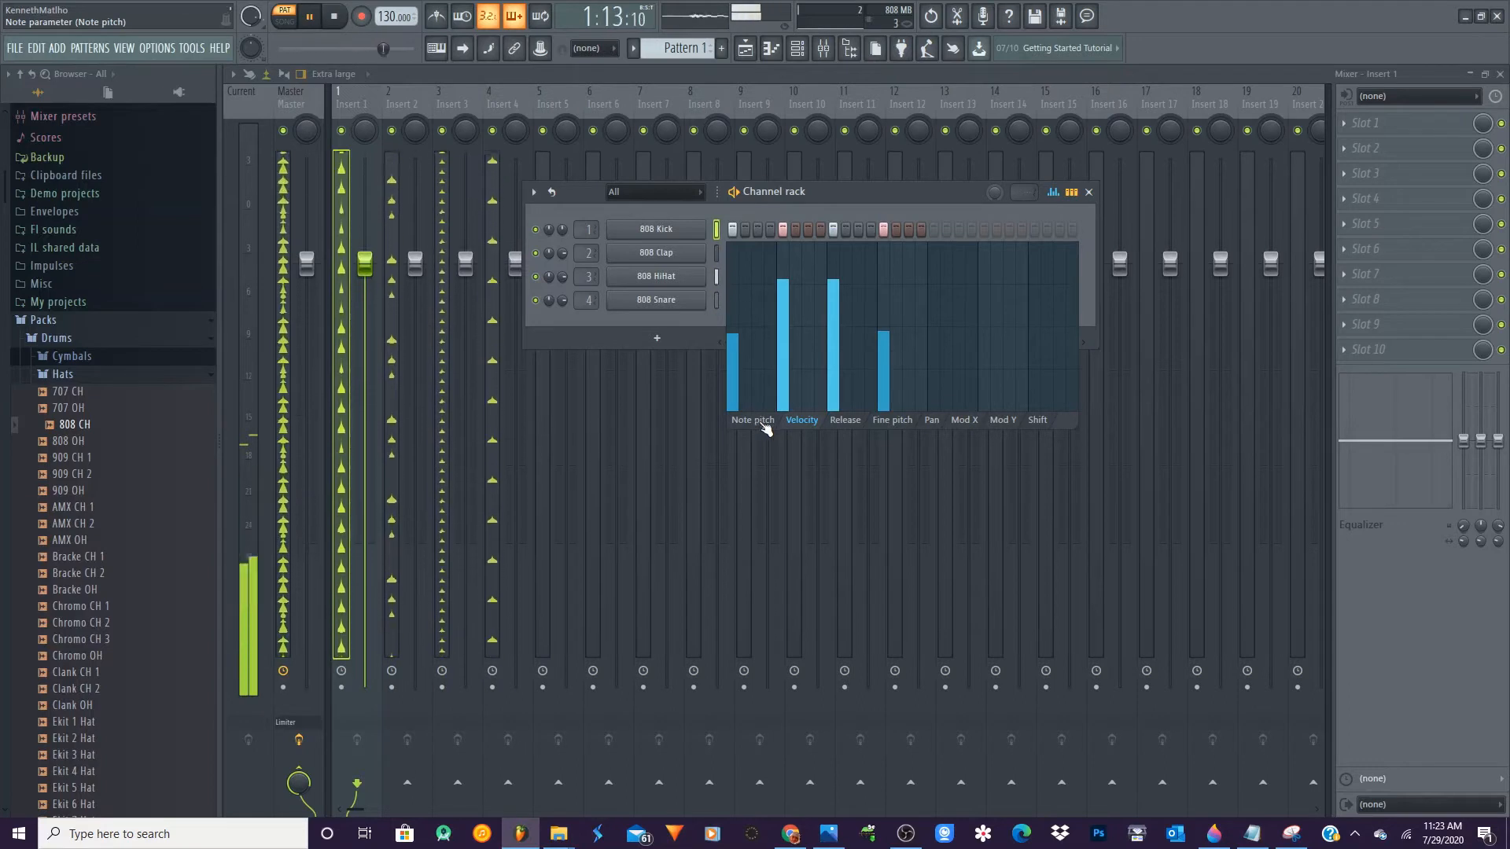
Raise the 808 Kick hit on step 5 to note pitch D#5 and its release to about 88%
click(752, 421)
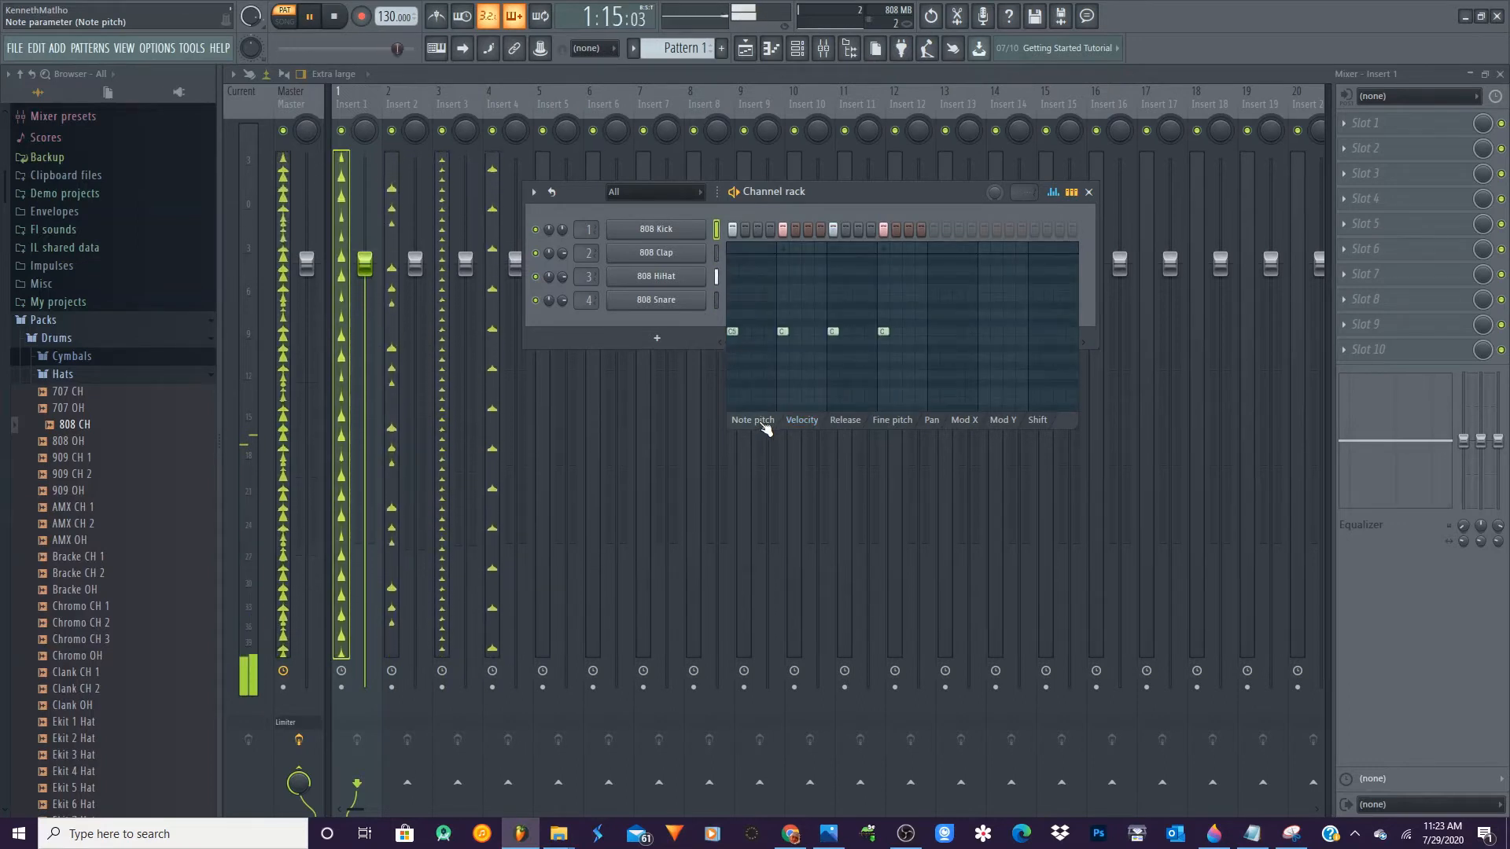
drag(787, 334, 788, 310)
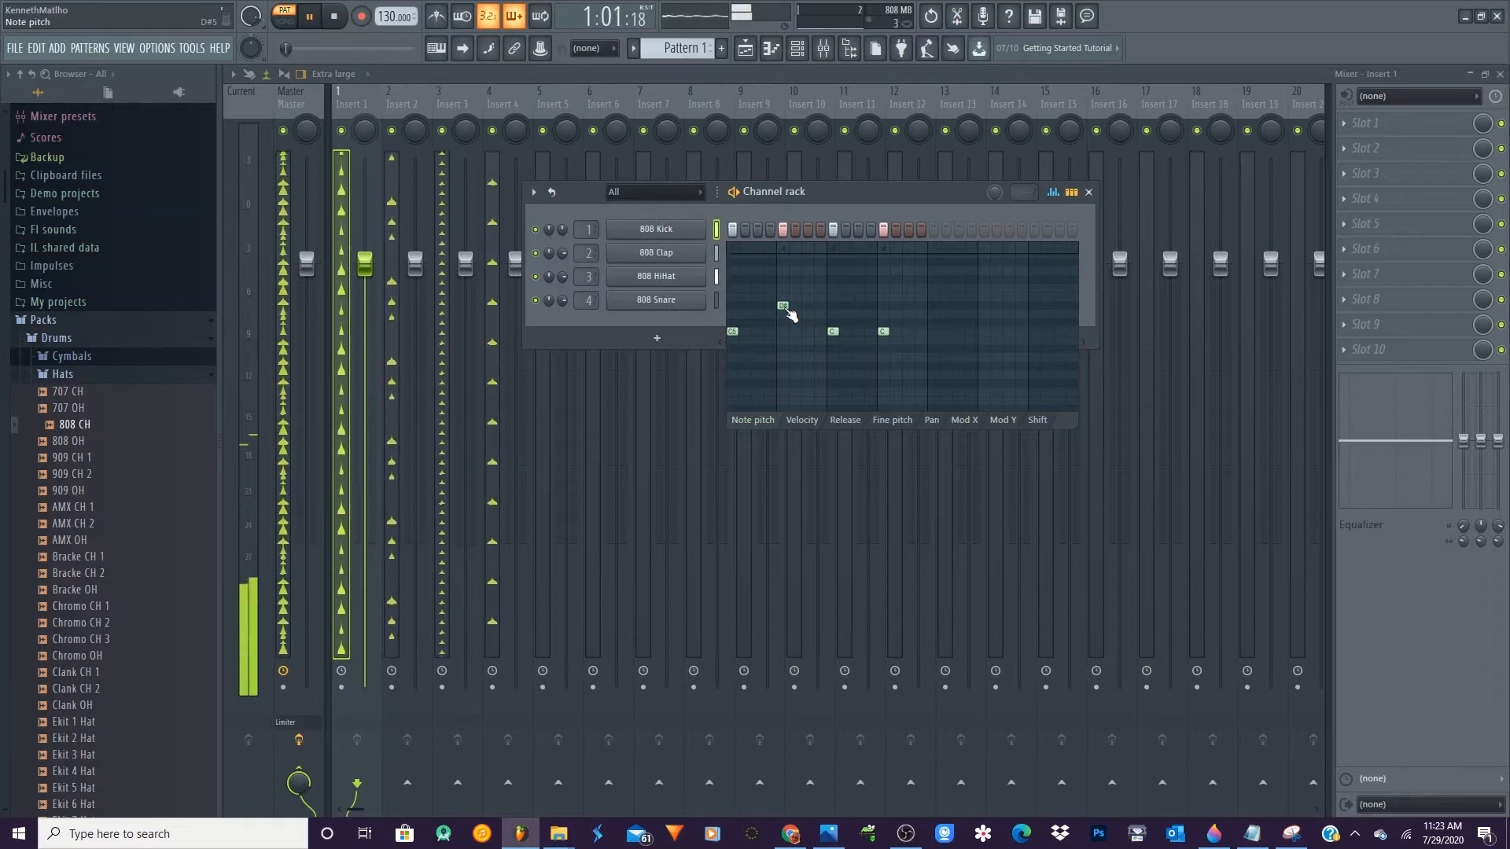
click(846, 421)
drag(783, 365, 788, 272)
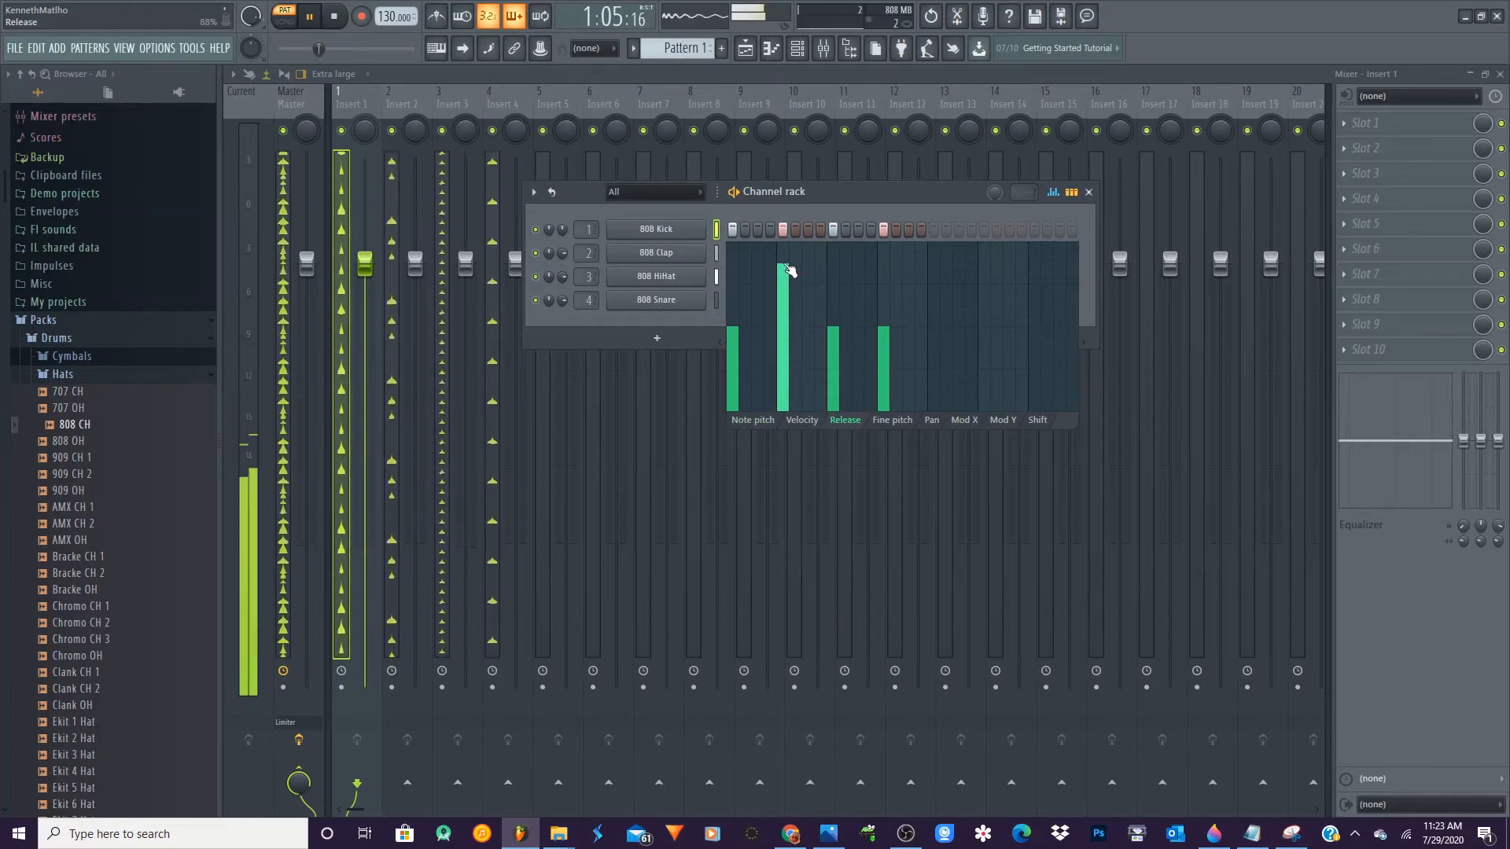
Lower the fine pitch of the 808 Kick hit on step 9 to about -538 cents and pan it 100% left
mouse_move(790, 271)
mouse_down()
mouse_move(784, 330)
mouse_move(839, 363)
mouse_up()
click(907, 429)
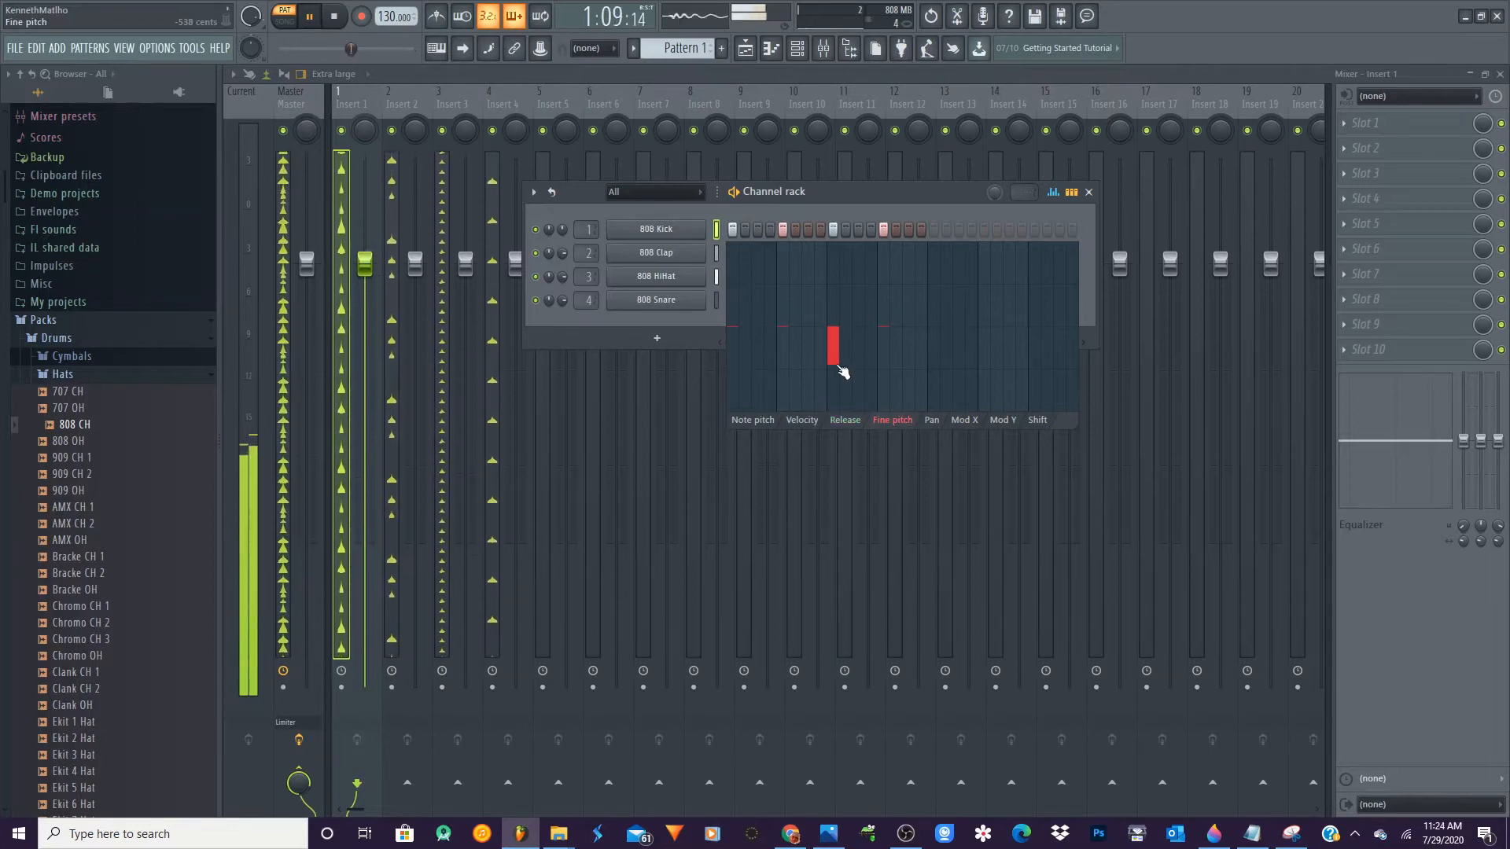
click(933, 421)
drag(838, 333, 842, 307)
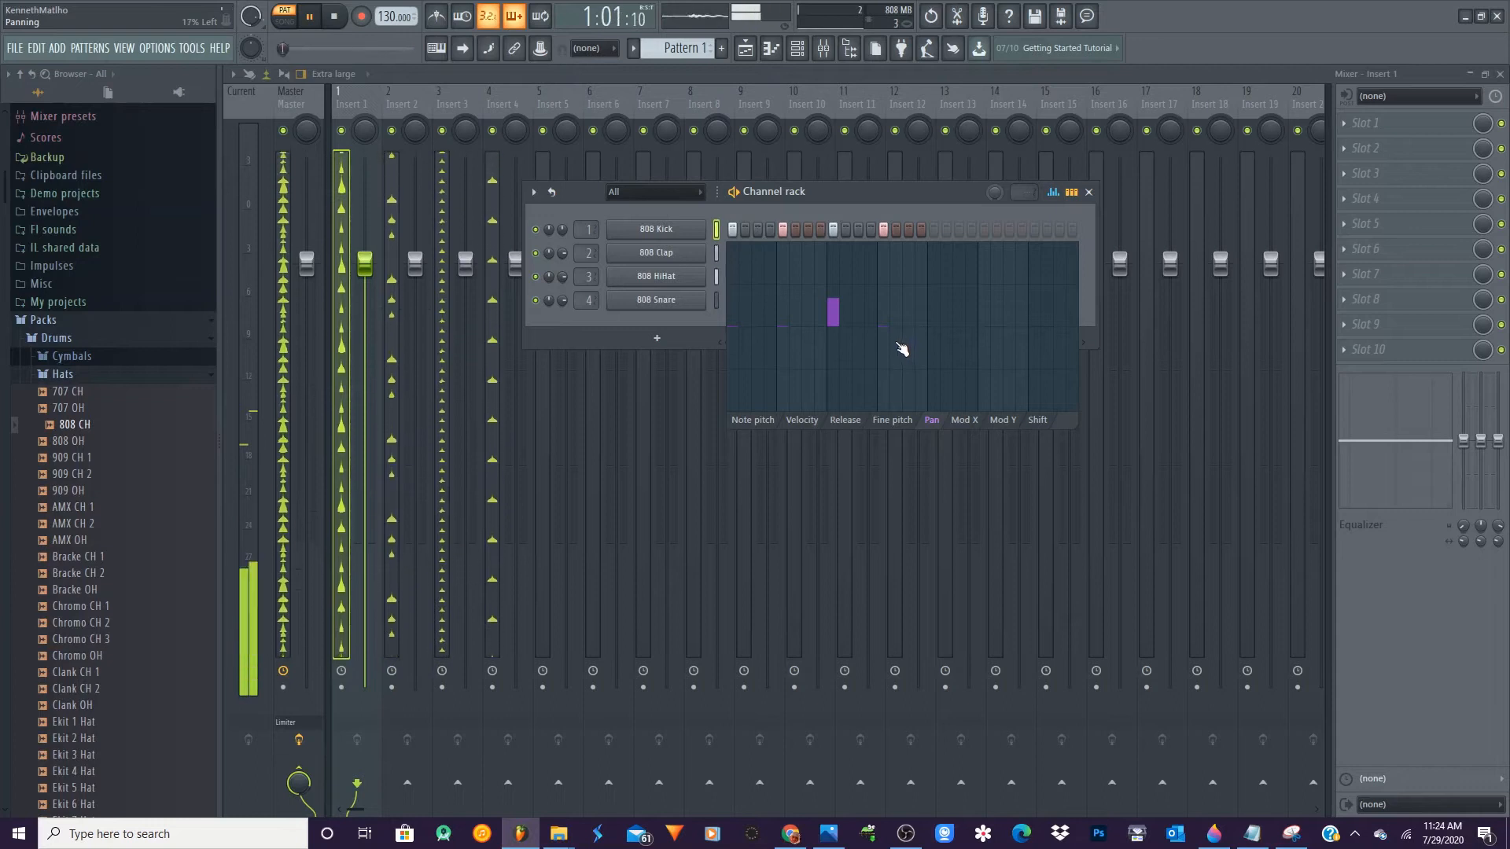
drag(841, 313, 843, 271)
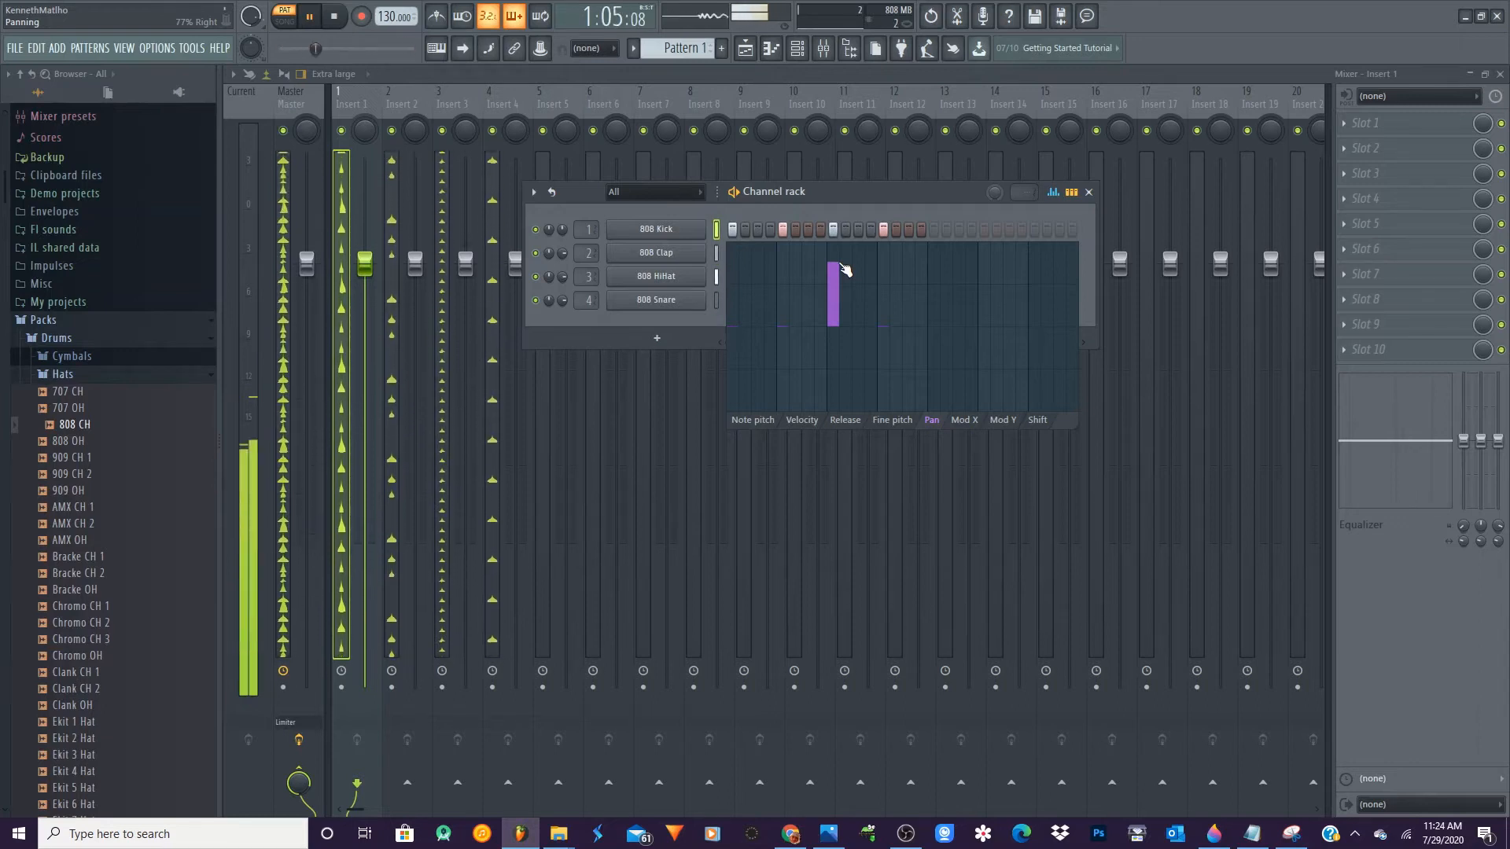
drag(843, 270, 845, 418)
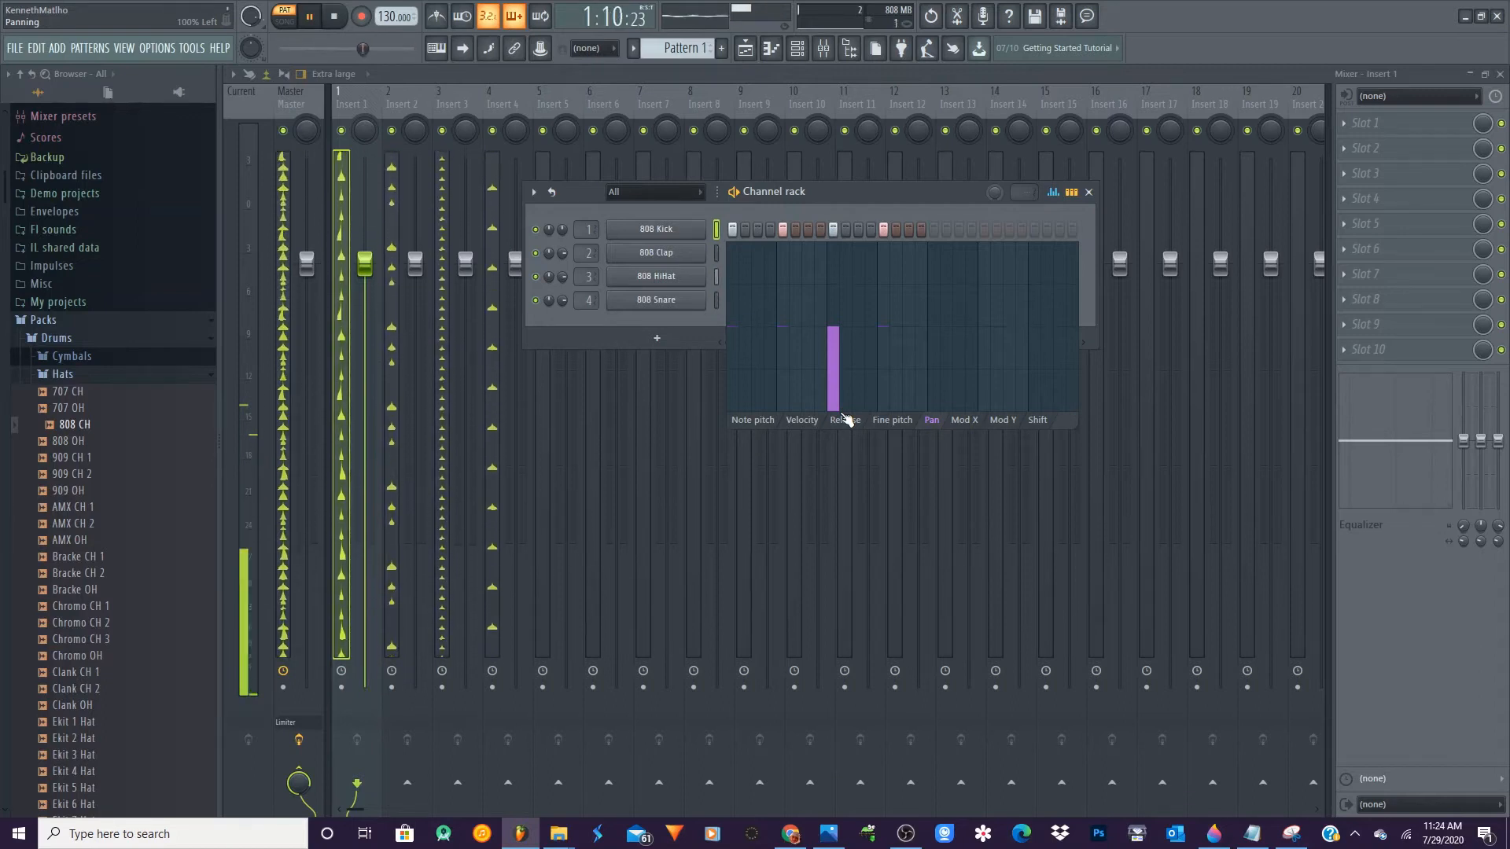
View the Mod X and Shift parameters of the 808 Kick, then close the graph editor
click(971, 424)
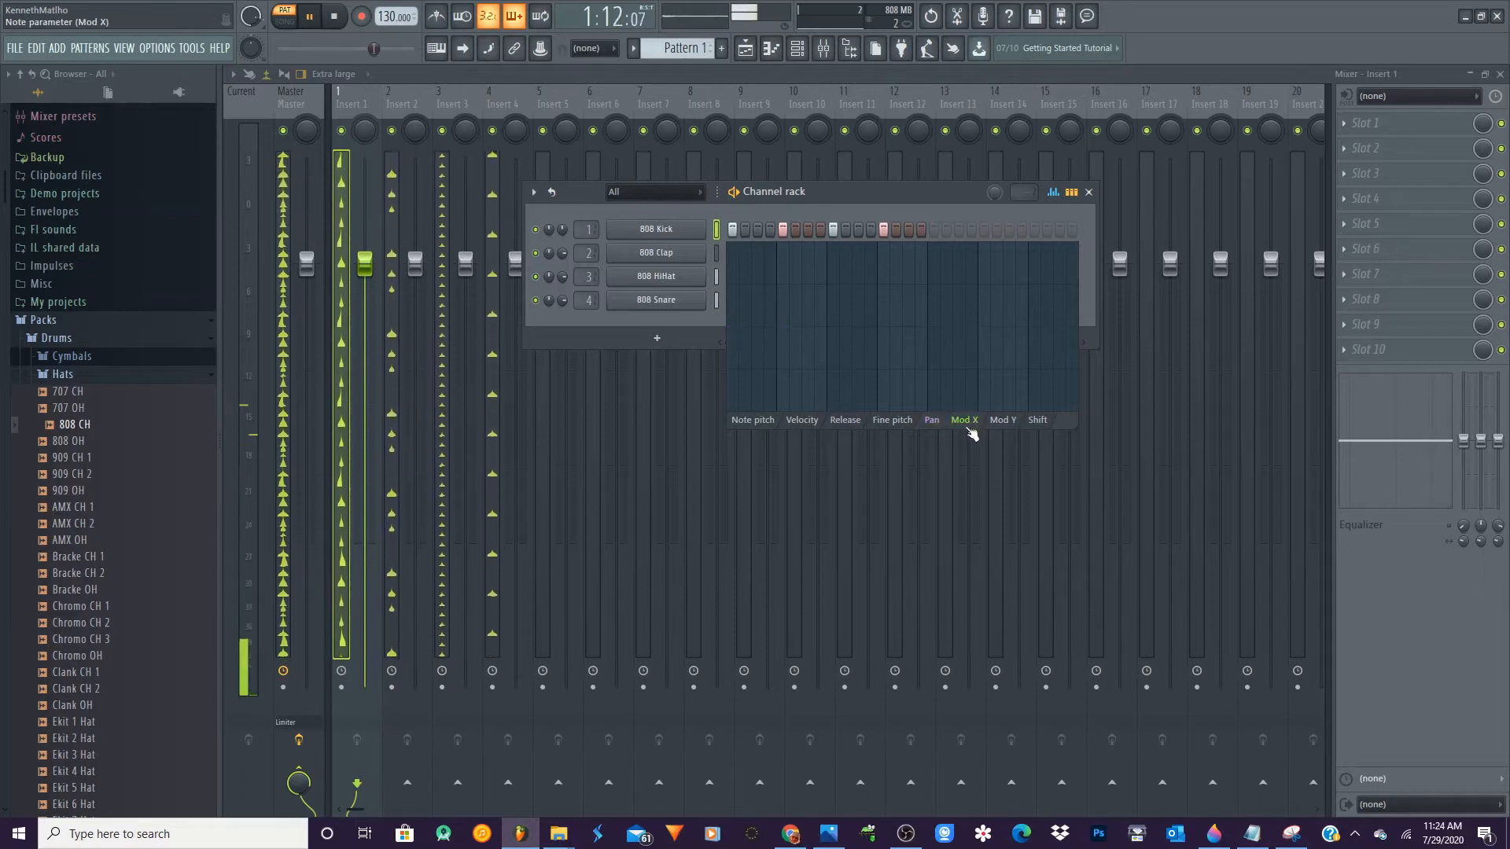
click(1038, 423)
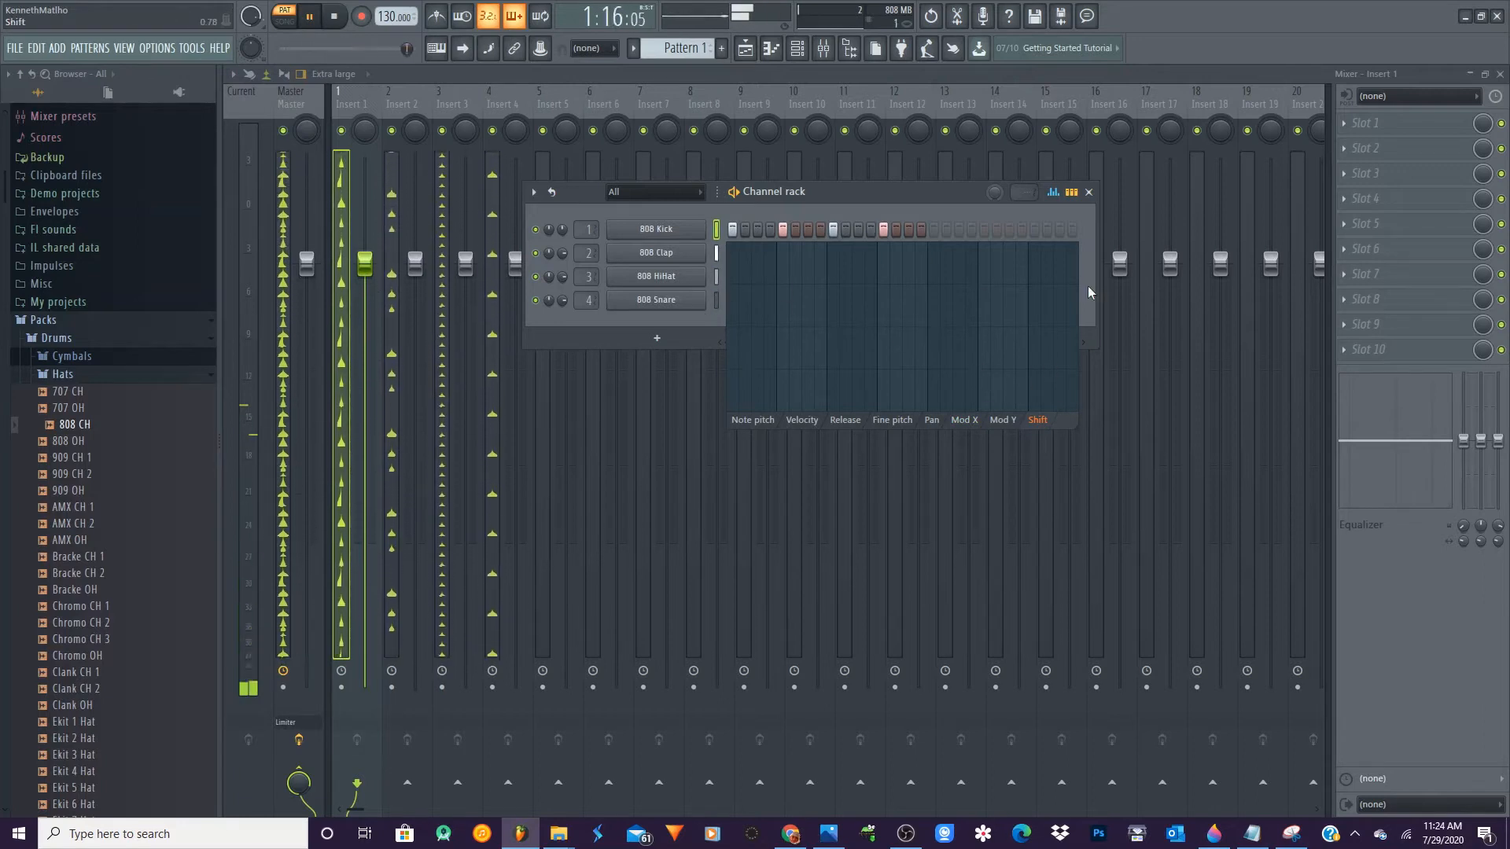
click(1056, 197)
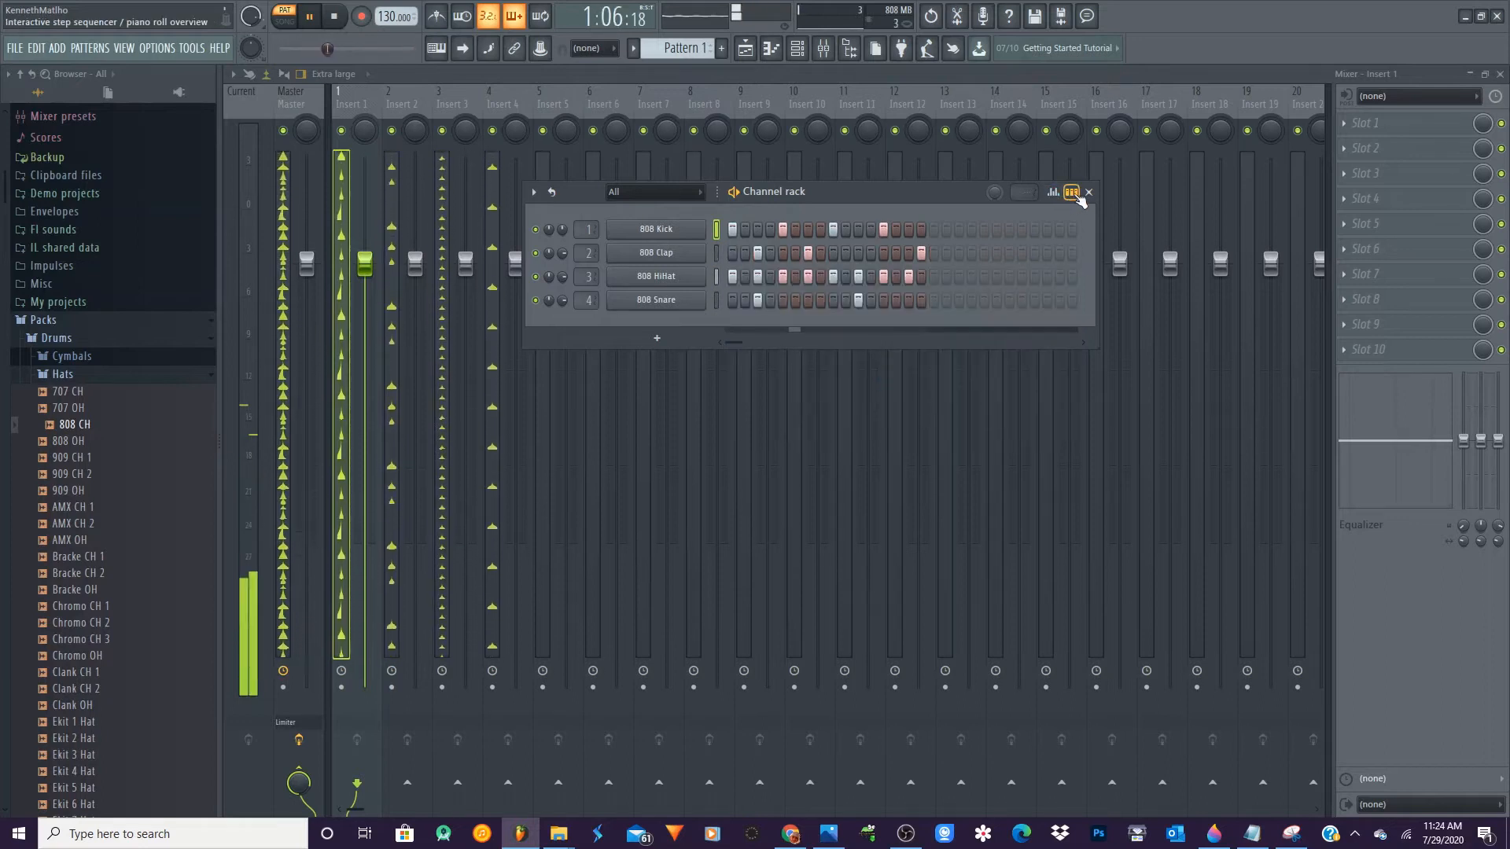
Compare the channel rack's step sequencer with its piano roll overview, and open the 808 Kick in the piano roll
click(1077, 195)
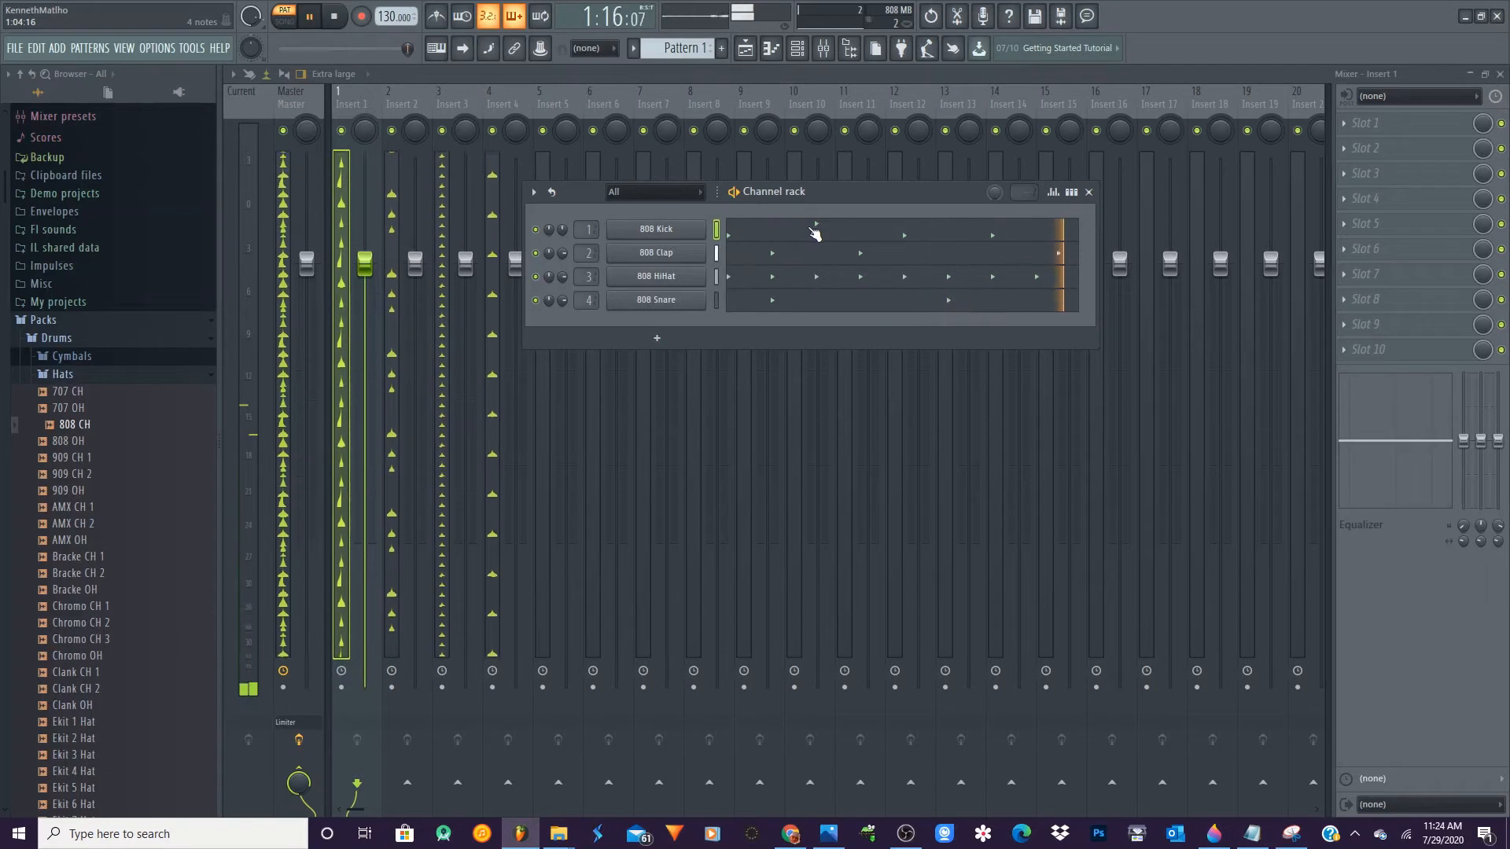
click(1071, 193)
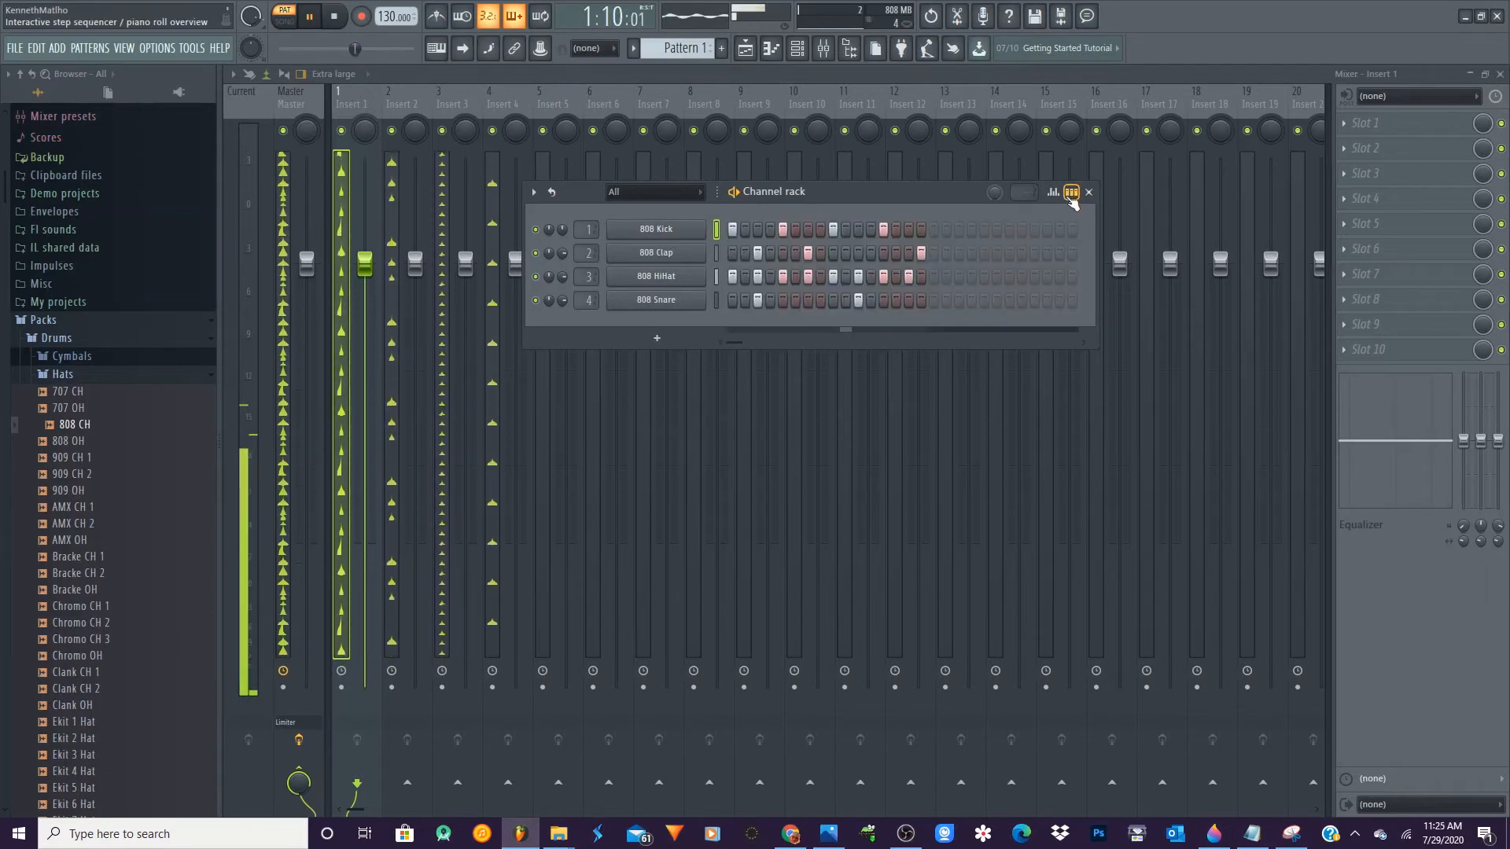
right_click(684, 238)
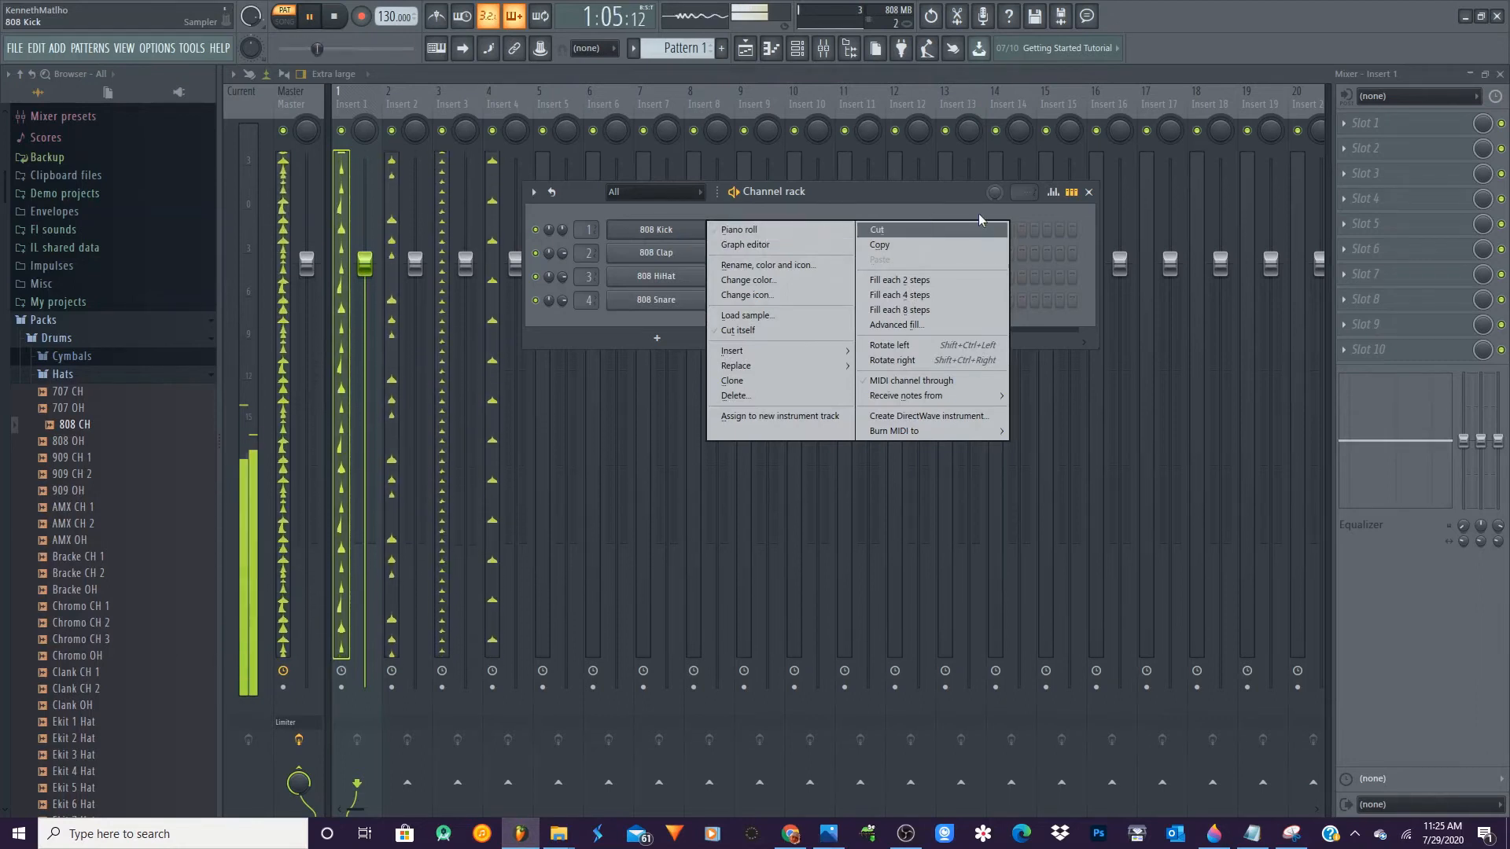
click(1075, 193)
click(871, 236)
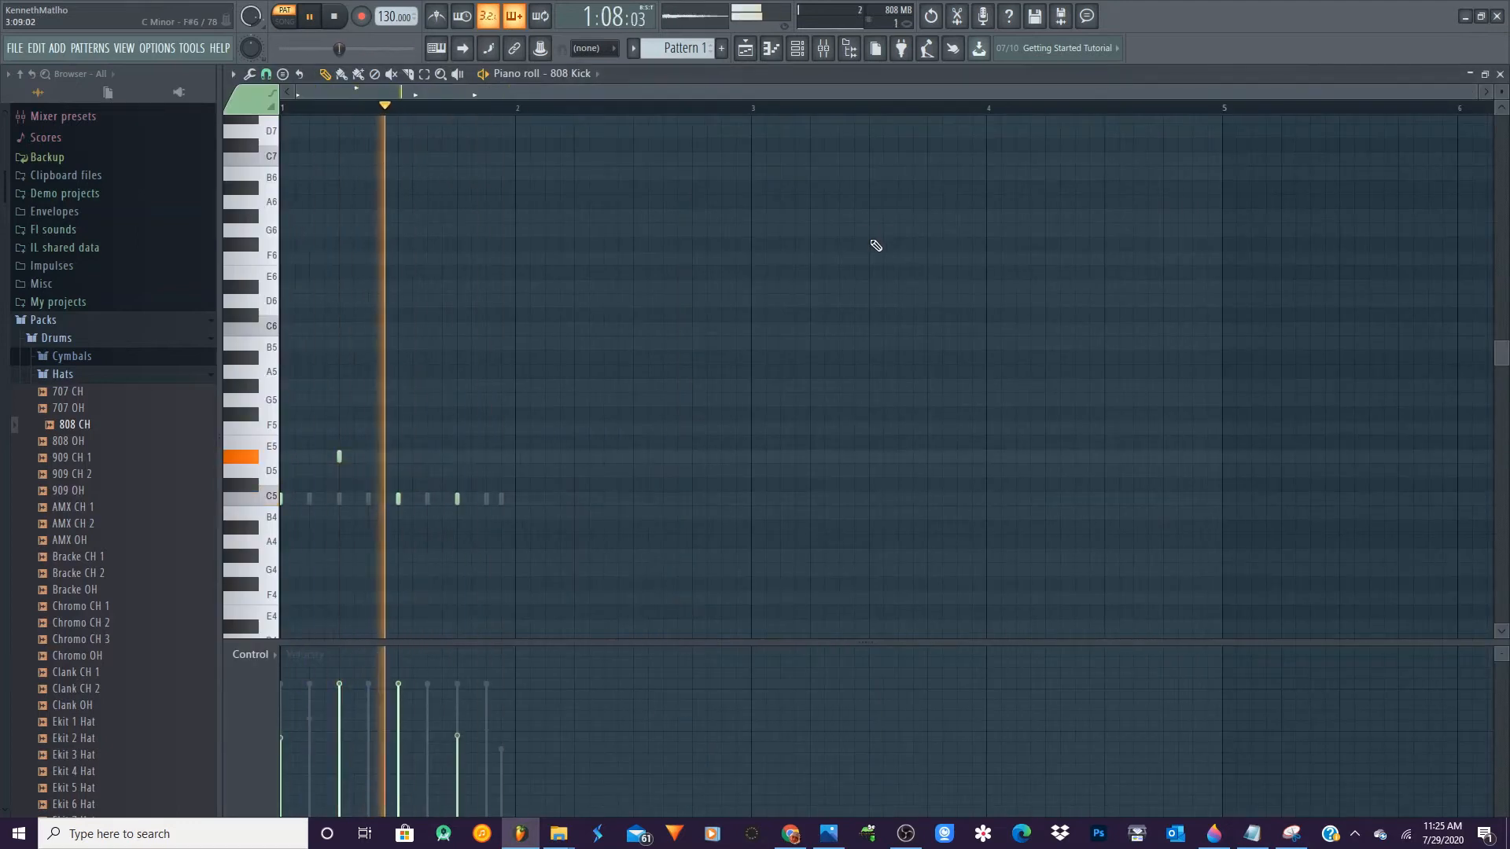
Show the channel rack over the piano roll, switch it back to the step sequencer, and stop playback
click(801, 53)
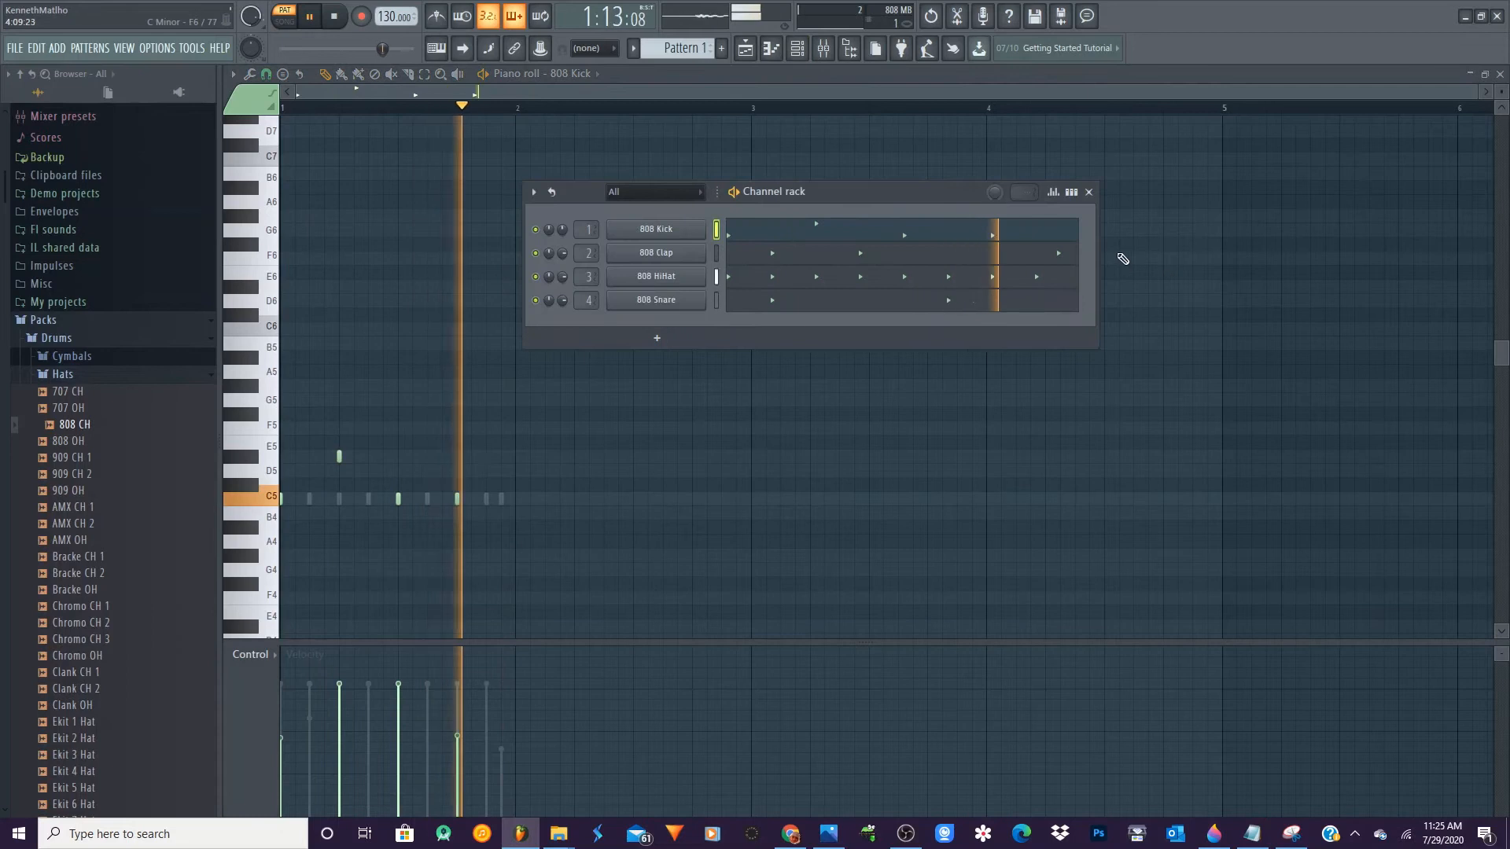
click(1071, 192)
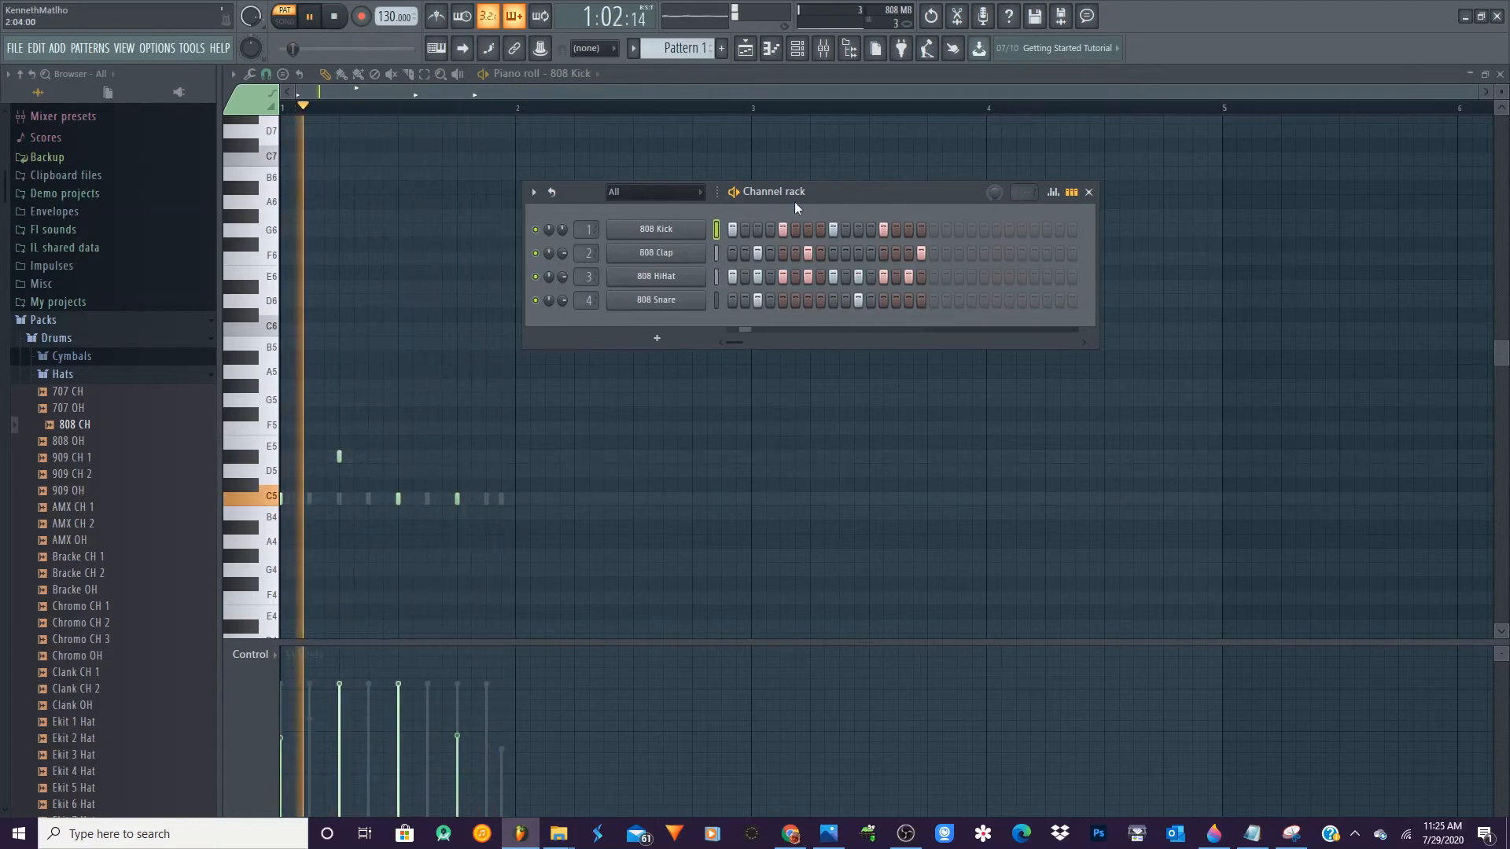
key(space)
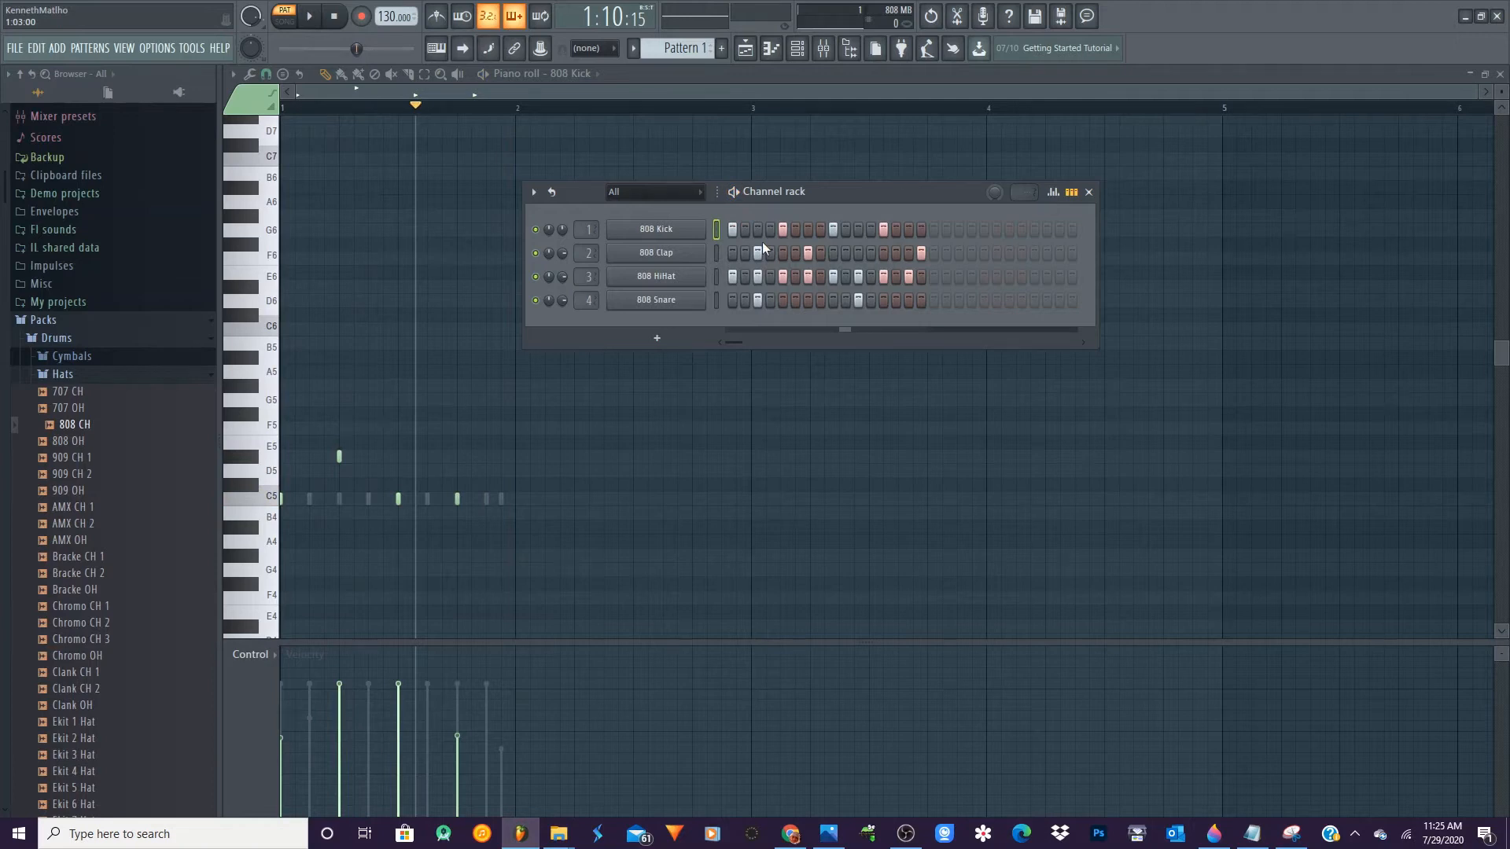
Preview the pattern from the channel rack and pause it again
click(735, 195)
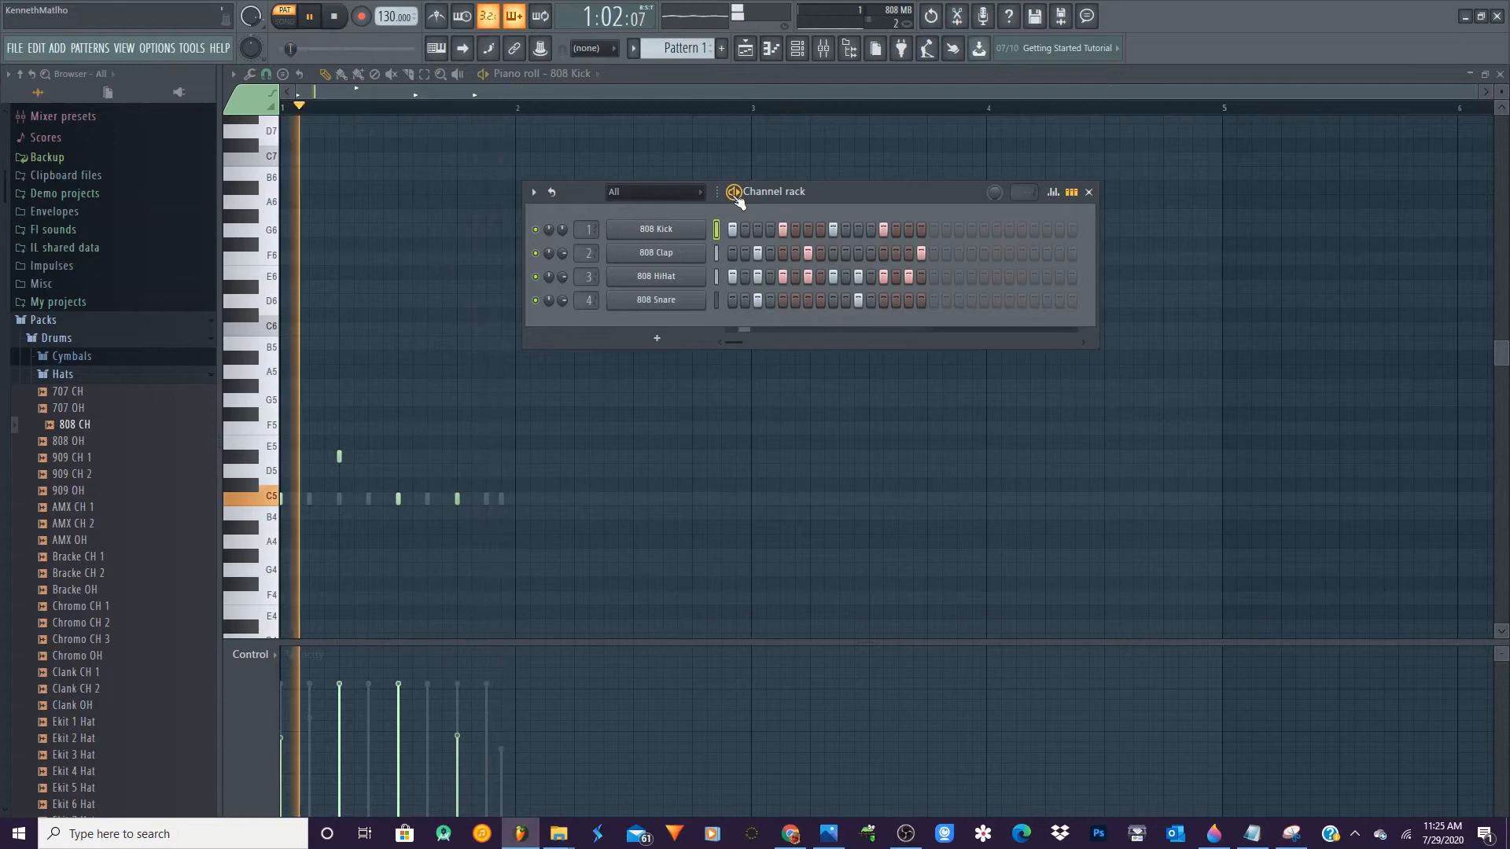
click(736, 195)
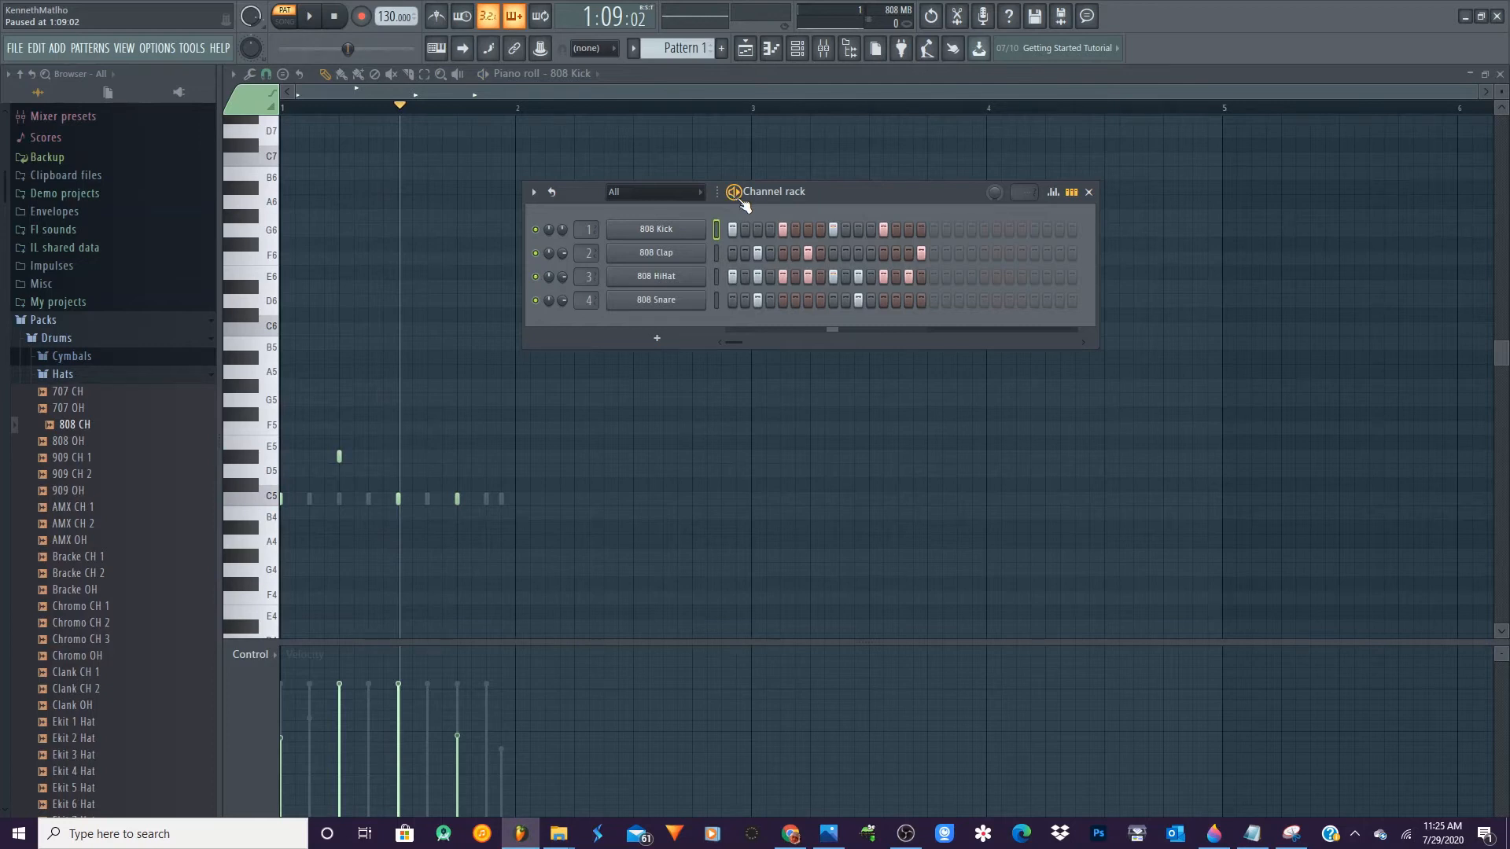
mouse_move(732, 342)
mouse_down()
mouse_move(781, 343)
mouse_move(726, 343)
mouse_up()
Resume playback, send the channel rack behind the piano roll and bring it back into view
click(315, 21)
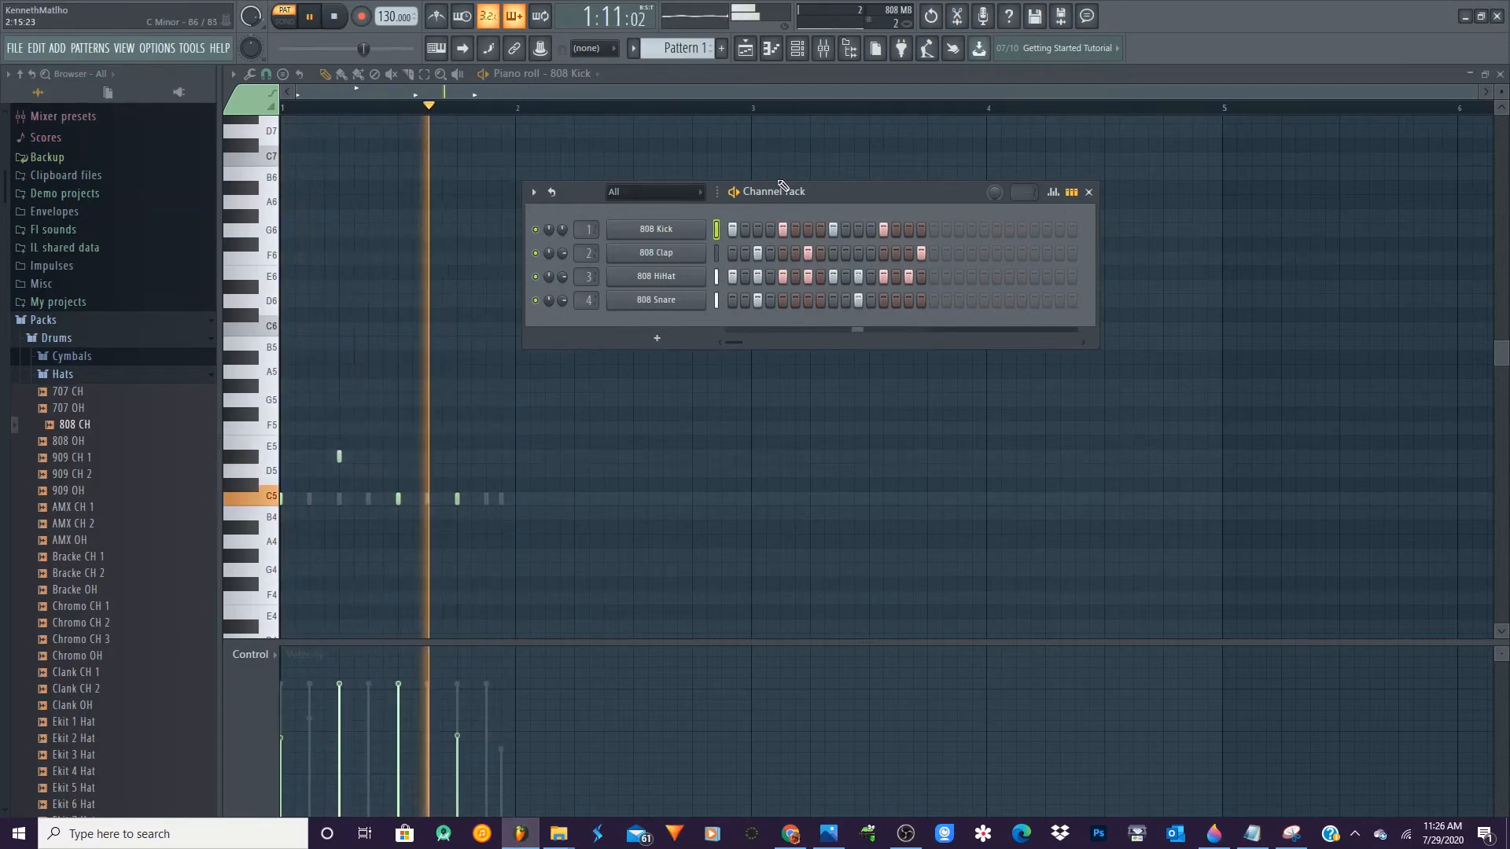
click(886, 91)
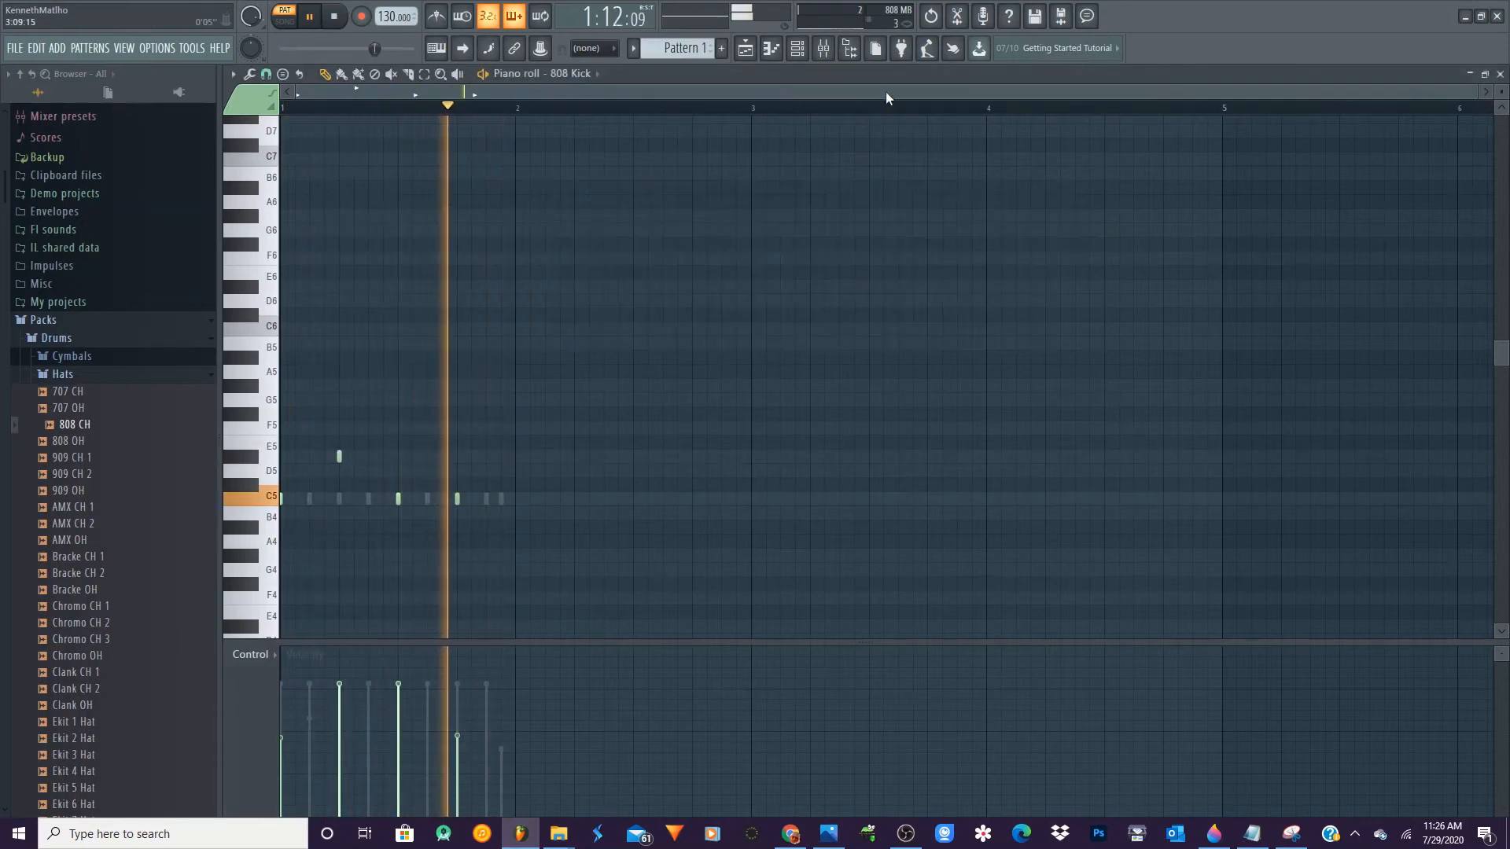
click(799, 49)
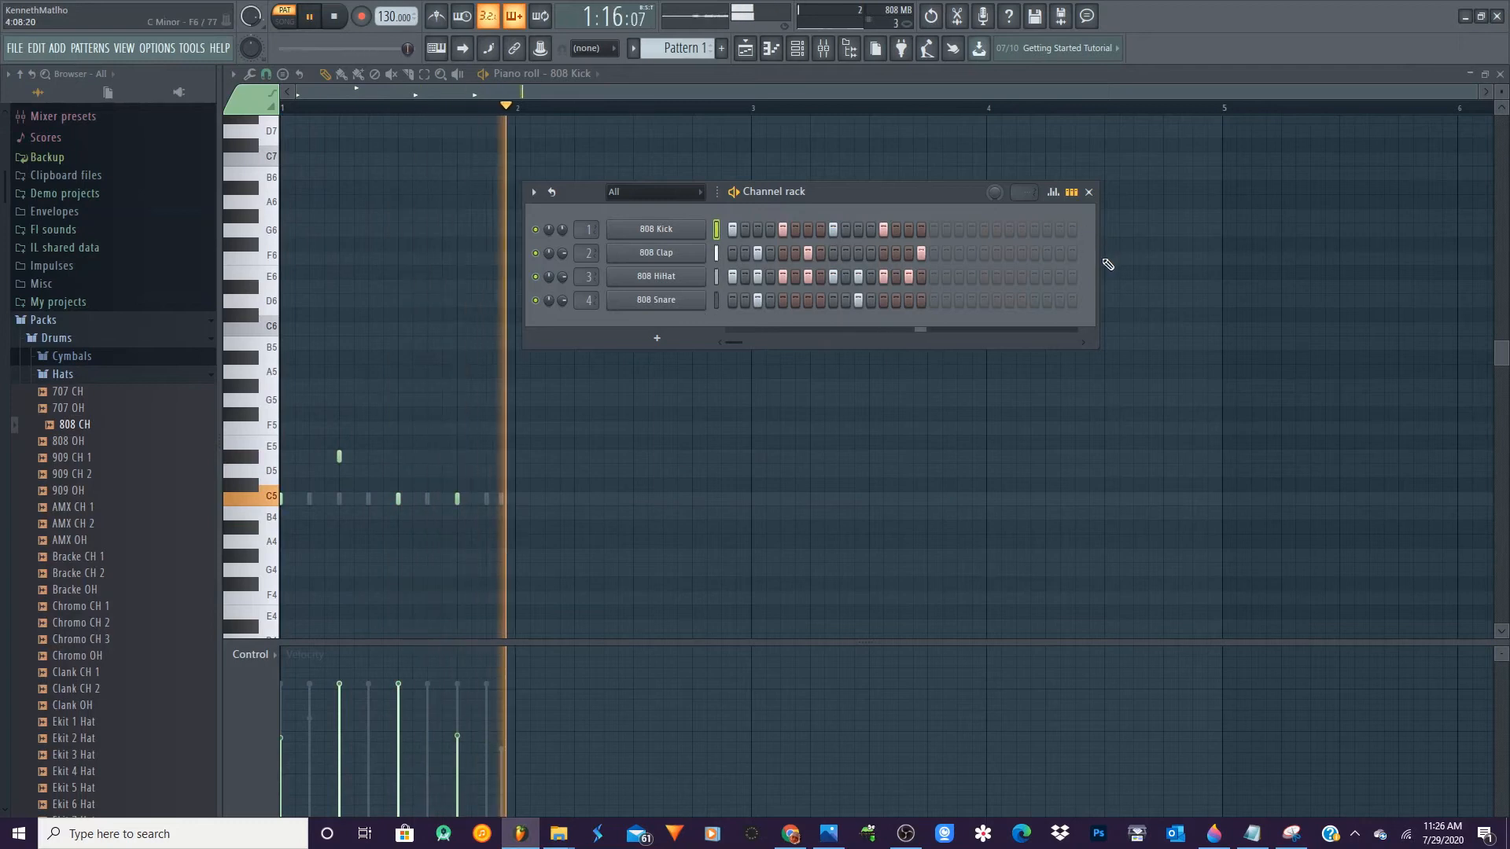
Try pattern lengths of 2 bars and 4 bars, then return the pattern length to Auto
click(1019, 194)
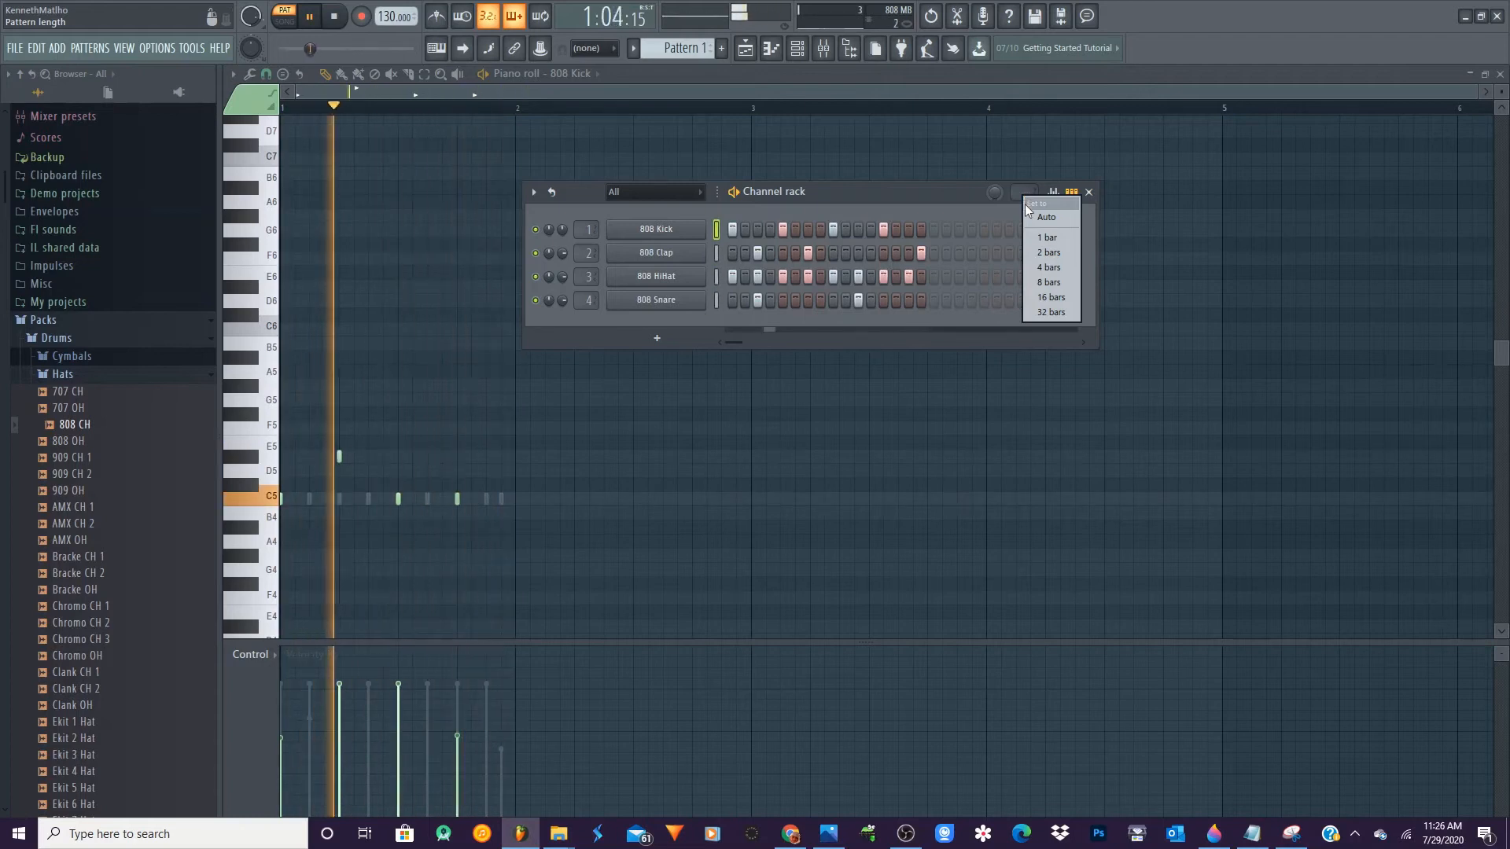
click(1047, 250)
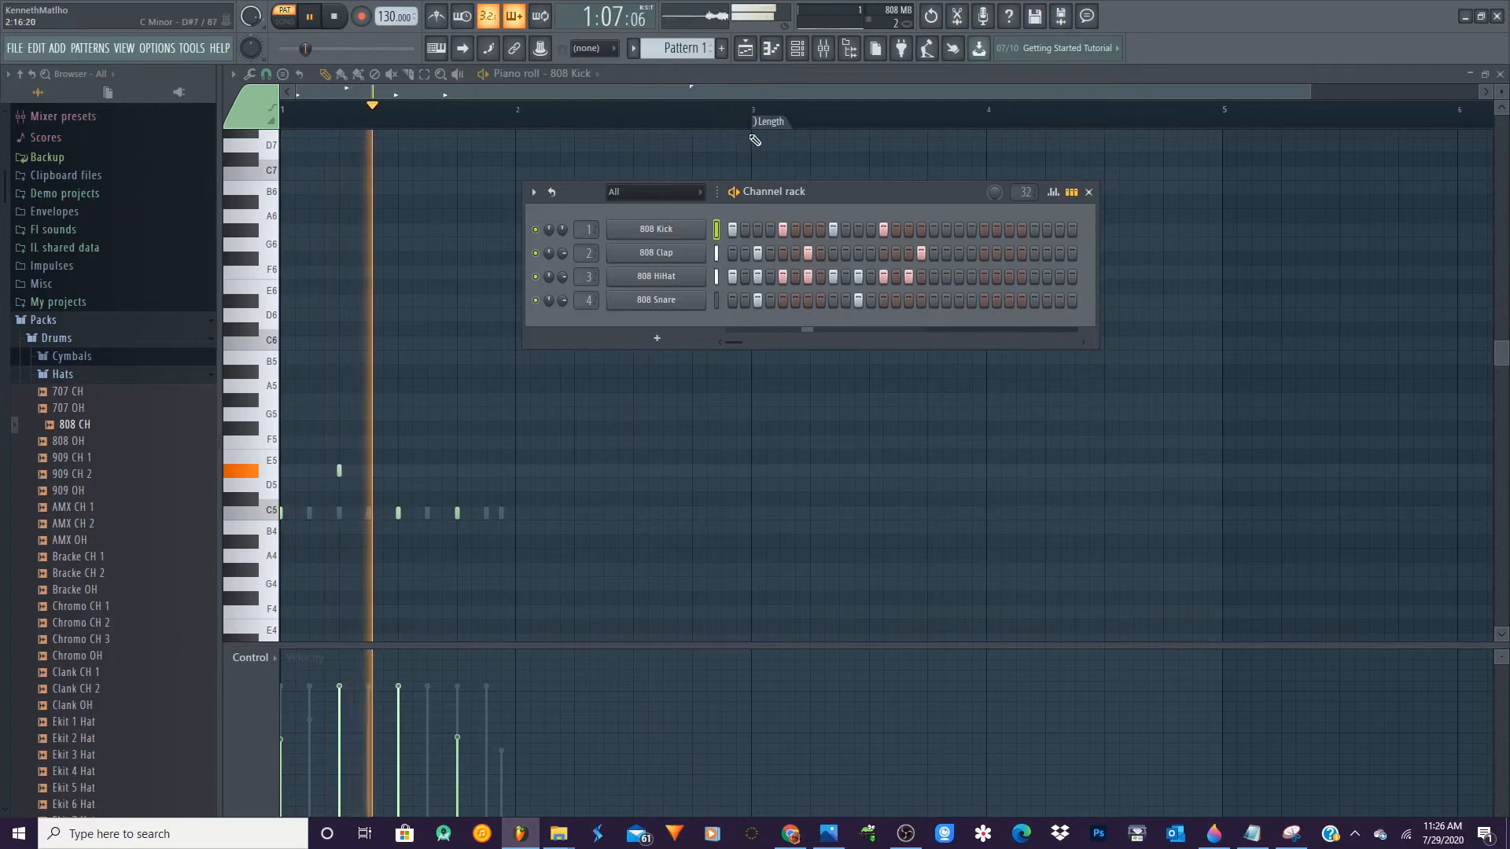
click(1025, 191)
click(1057, 267)
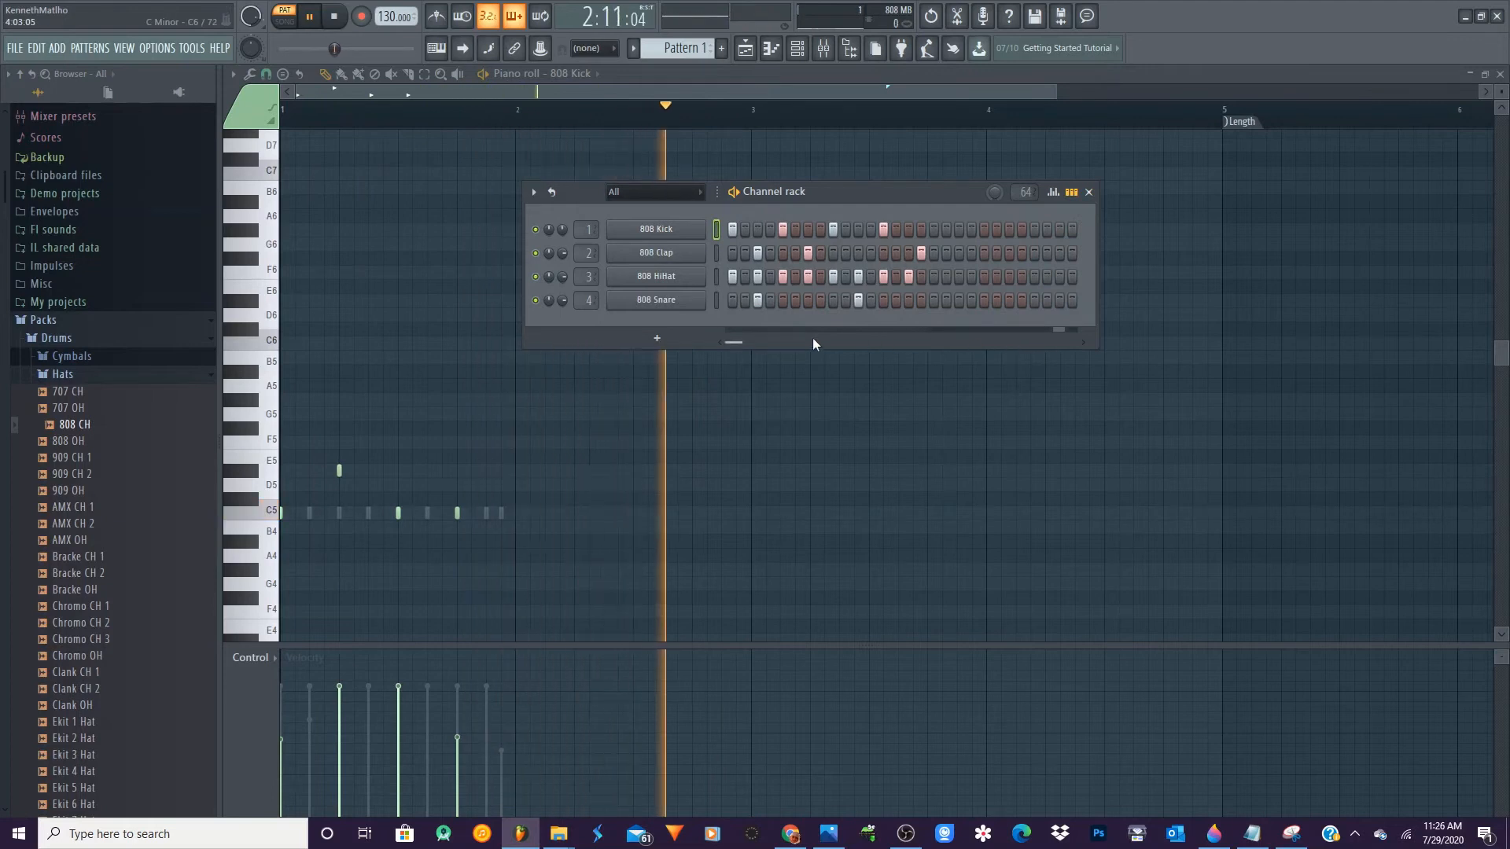
mouse_move(734, 342)
mouse_down()
mouse_move(757, 343)
mouse_move(730, 346)
mouse_up()
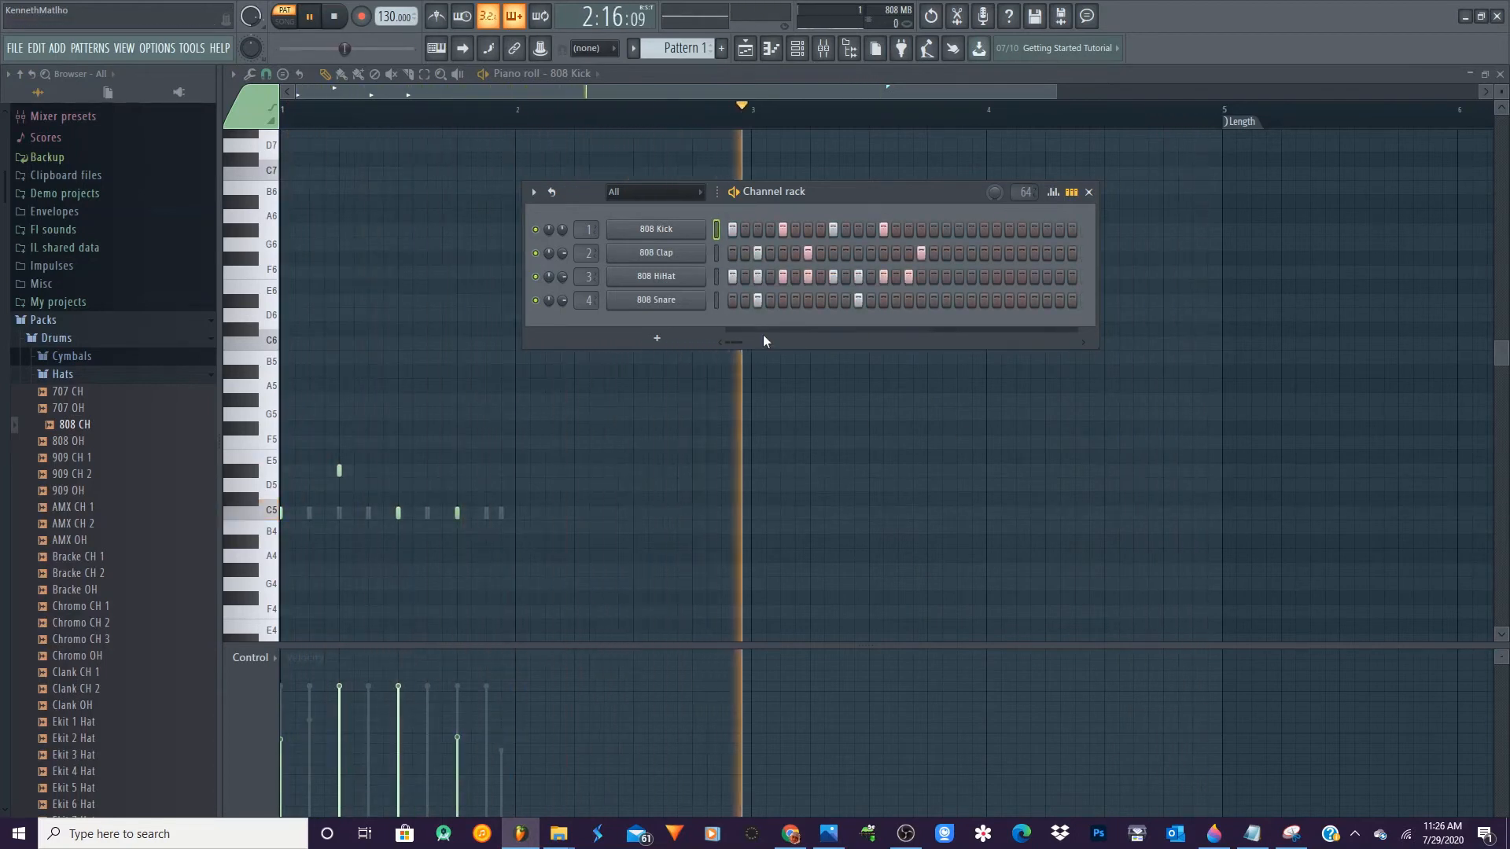
mouse_move(734, 343)
mouse_down()
mouse_move(751, 343)
mouse_move(725, 341)
mouse_up()
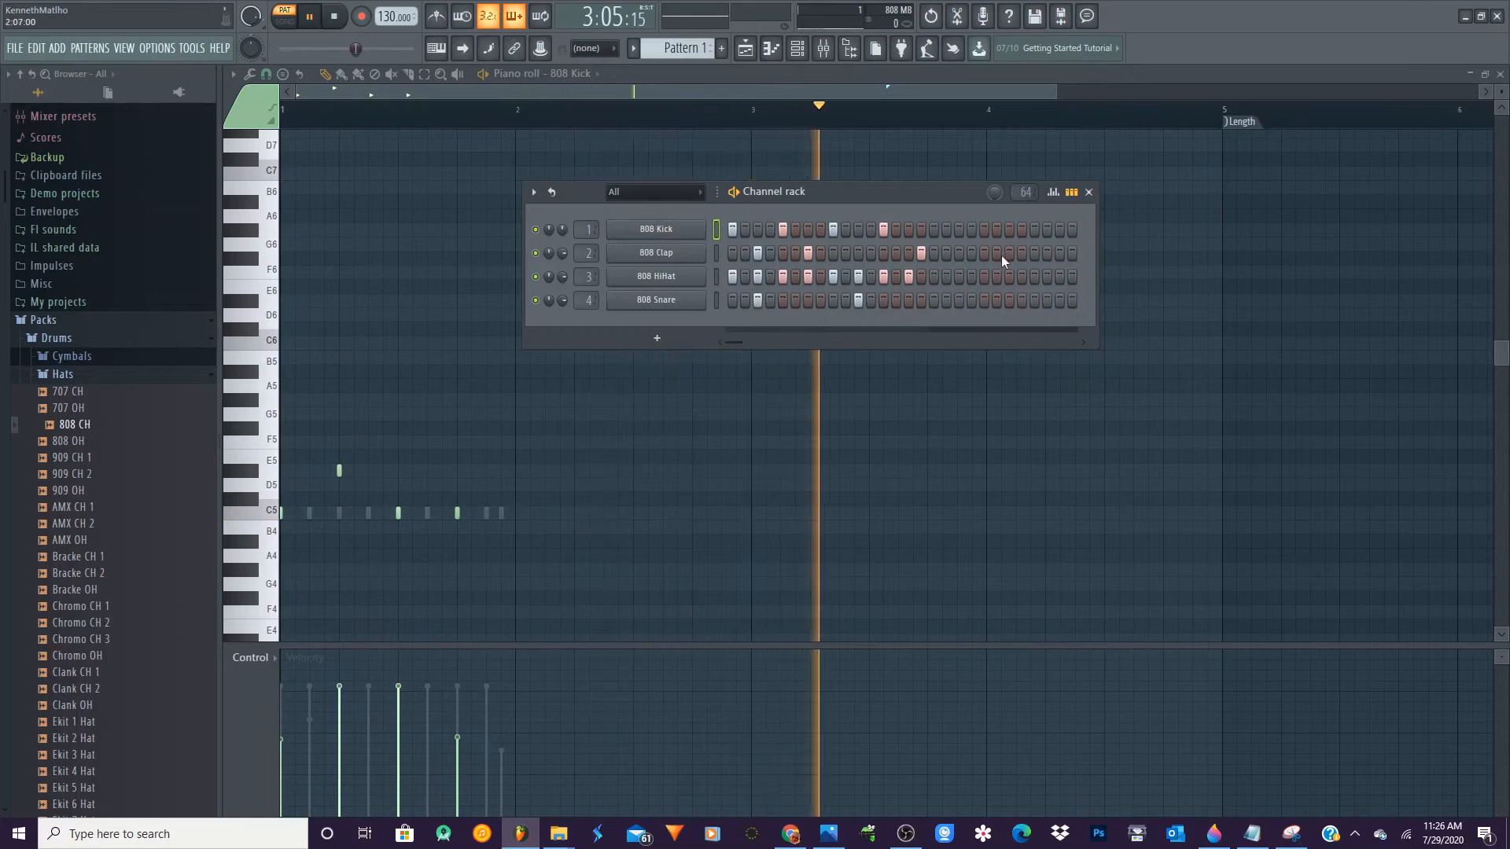
click(1024, 195)
click(1031, 214)
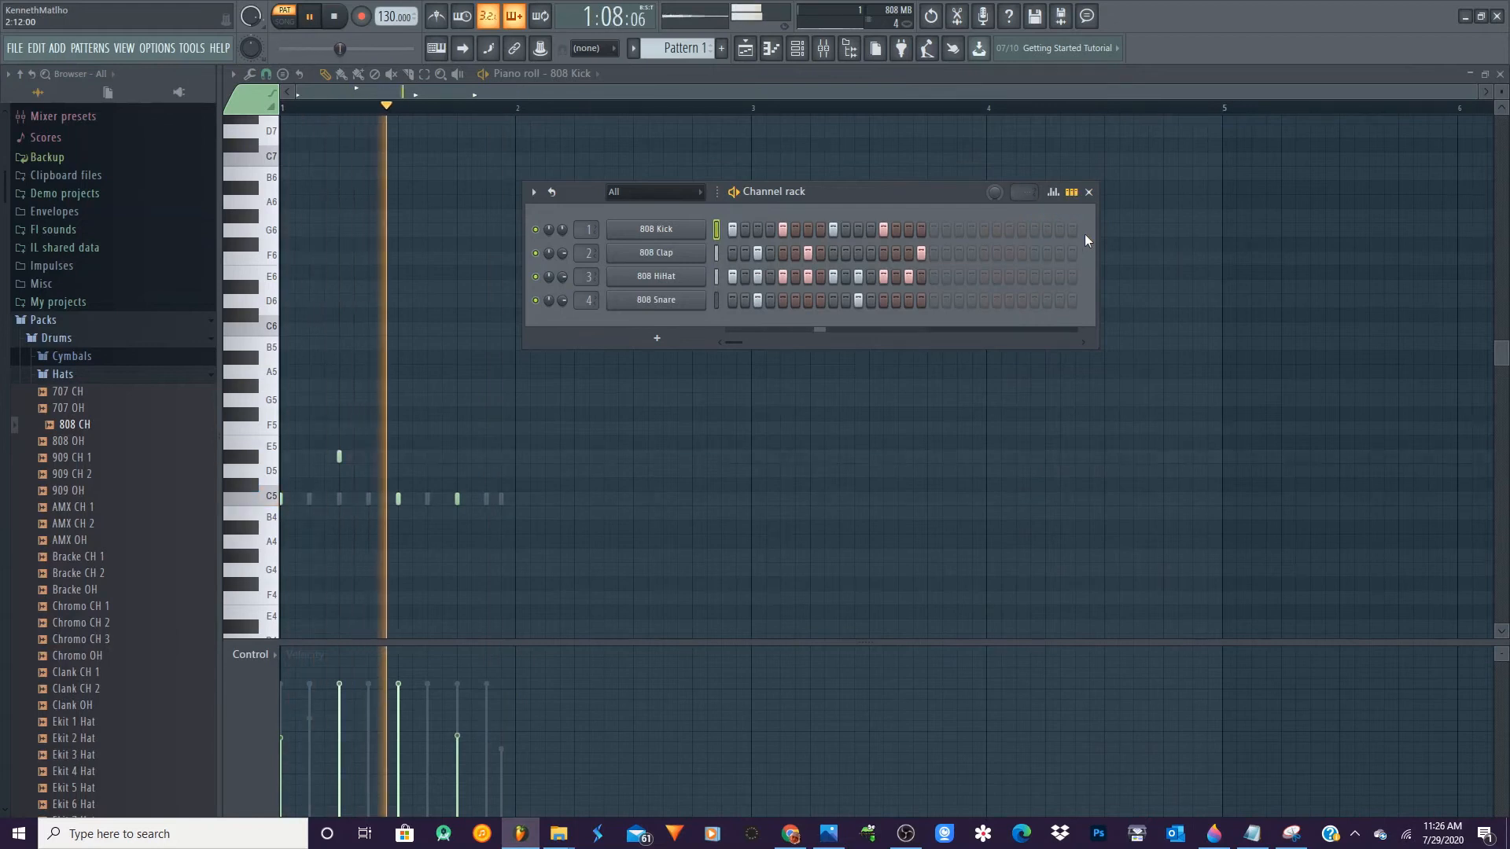
Add 808 Snare hits on steps 19, 23, 26 and 28 of the step sequencer
click(959, 300)
click(1009, 300)
click(1046, 300)
click(1072, 299)
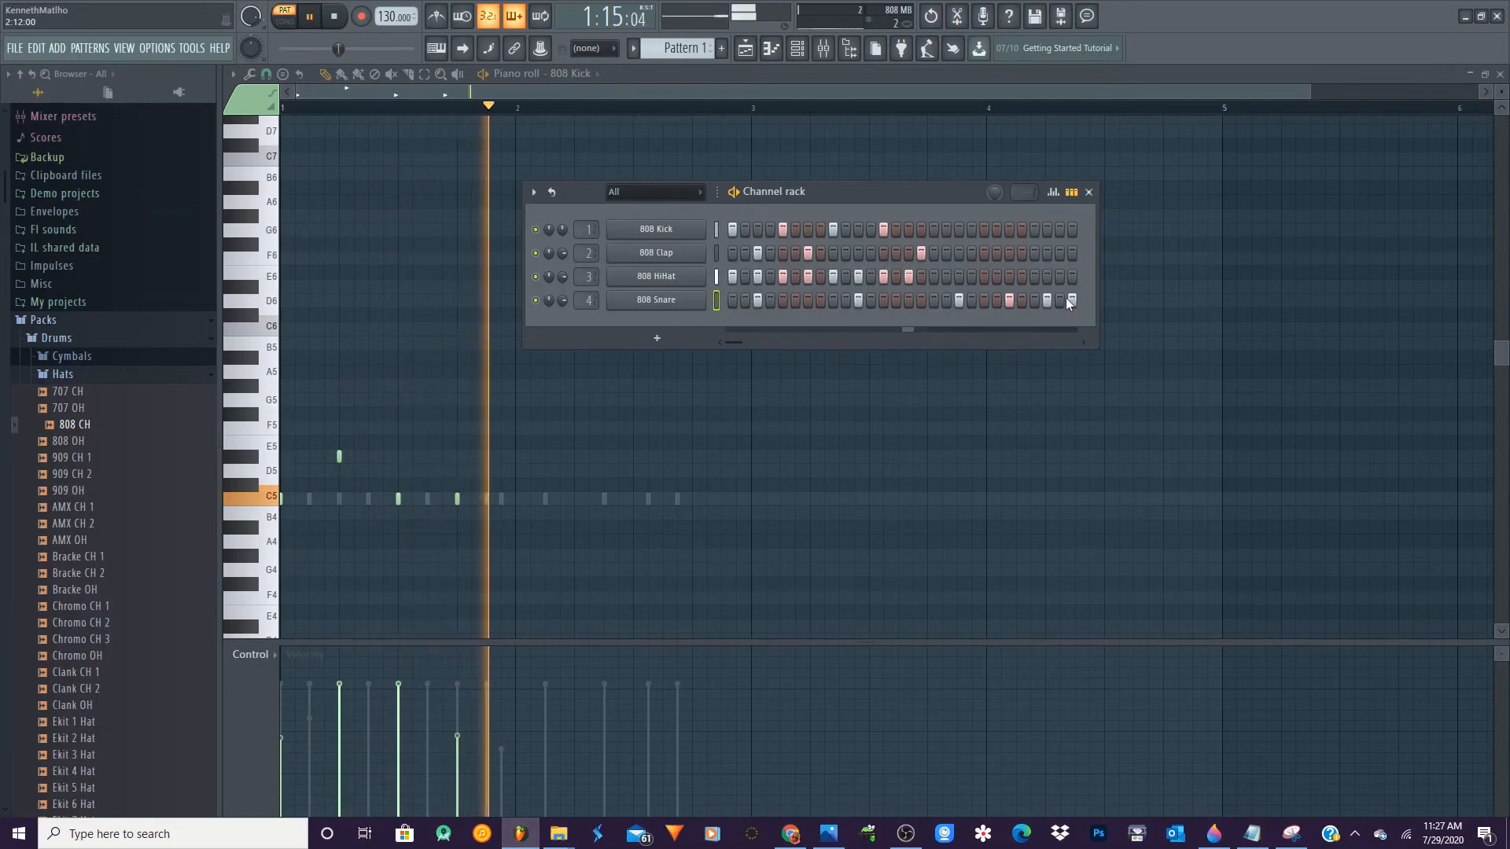
Stop playback and check the channel display filter options, keeping the filter on All
click(334, 16)
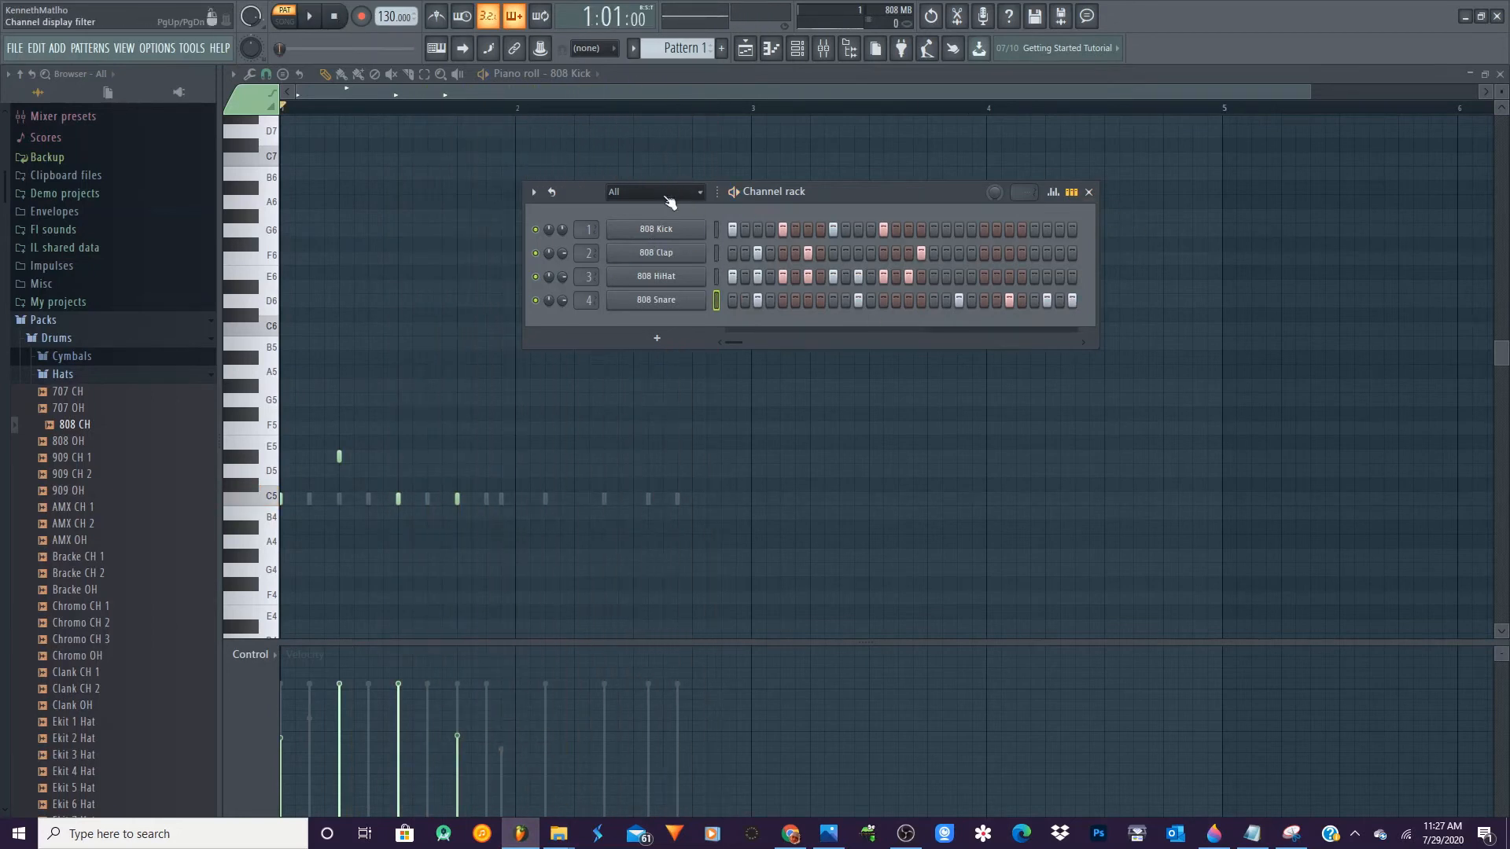
click(695, 197)
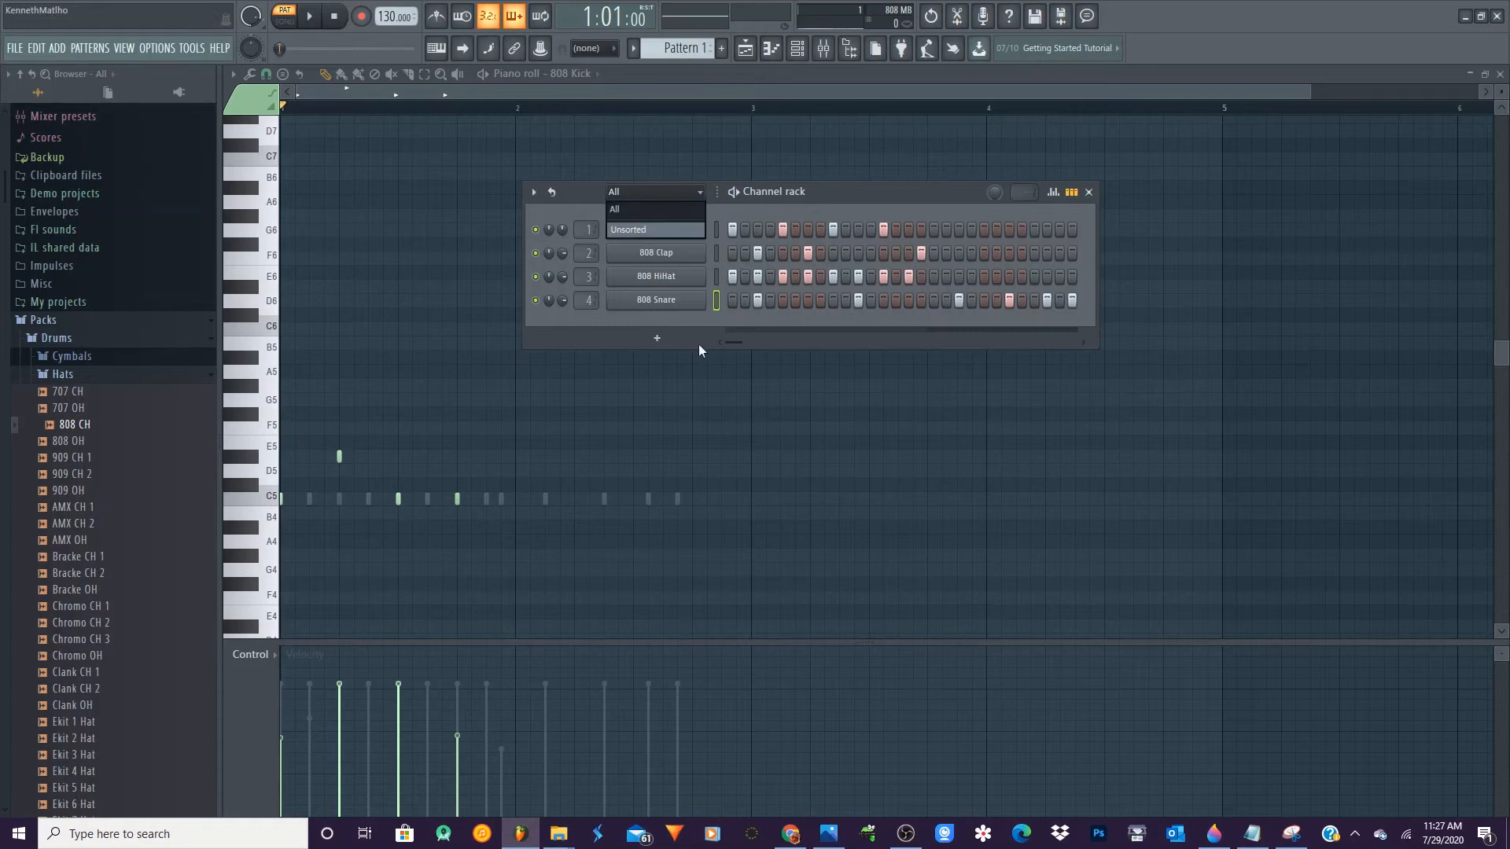
click(669, 207)
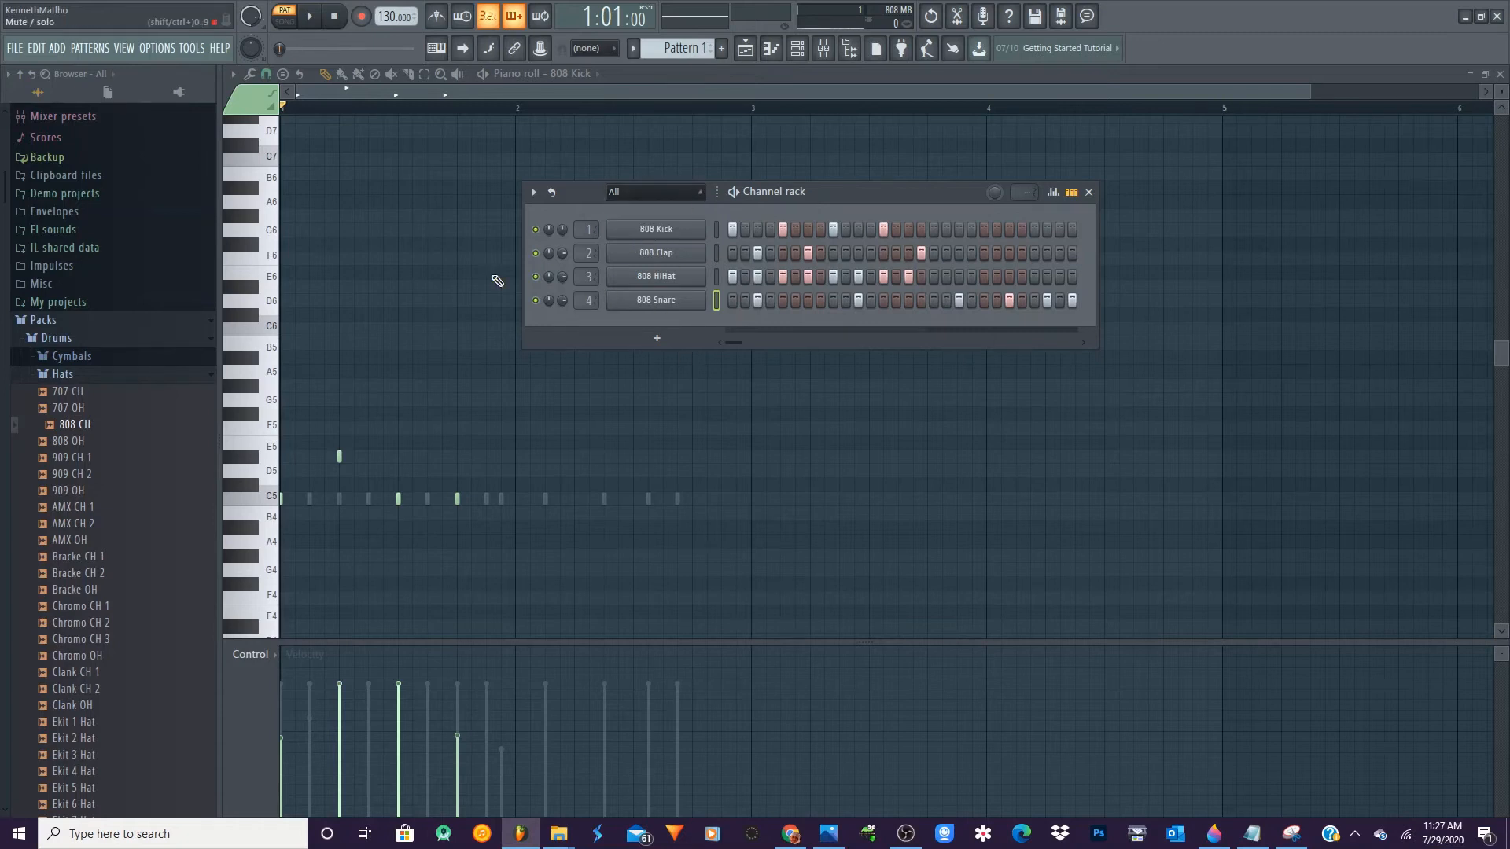
Open the Fl sounds folder in the browser and look through the BAFP Kit 4 and BAFP Kit 1 samples
click(212, 323)
click(25, 334)
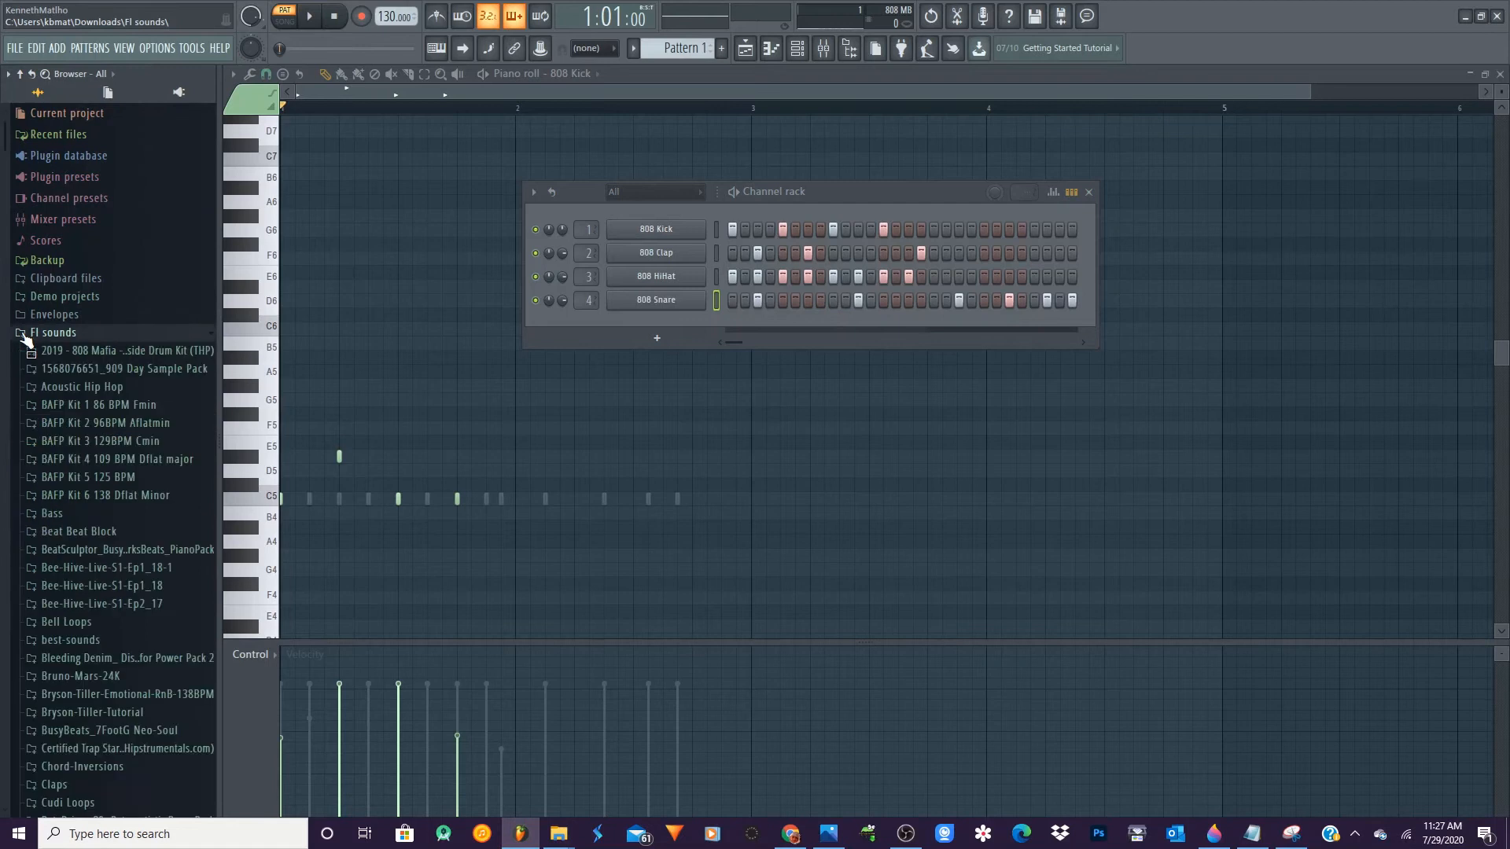
click(35, 463)
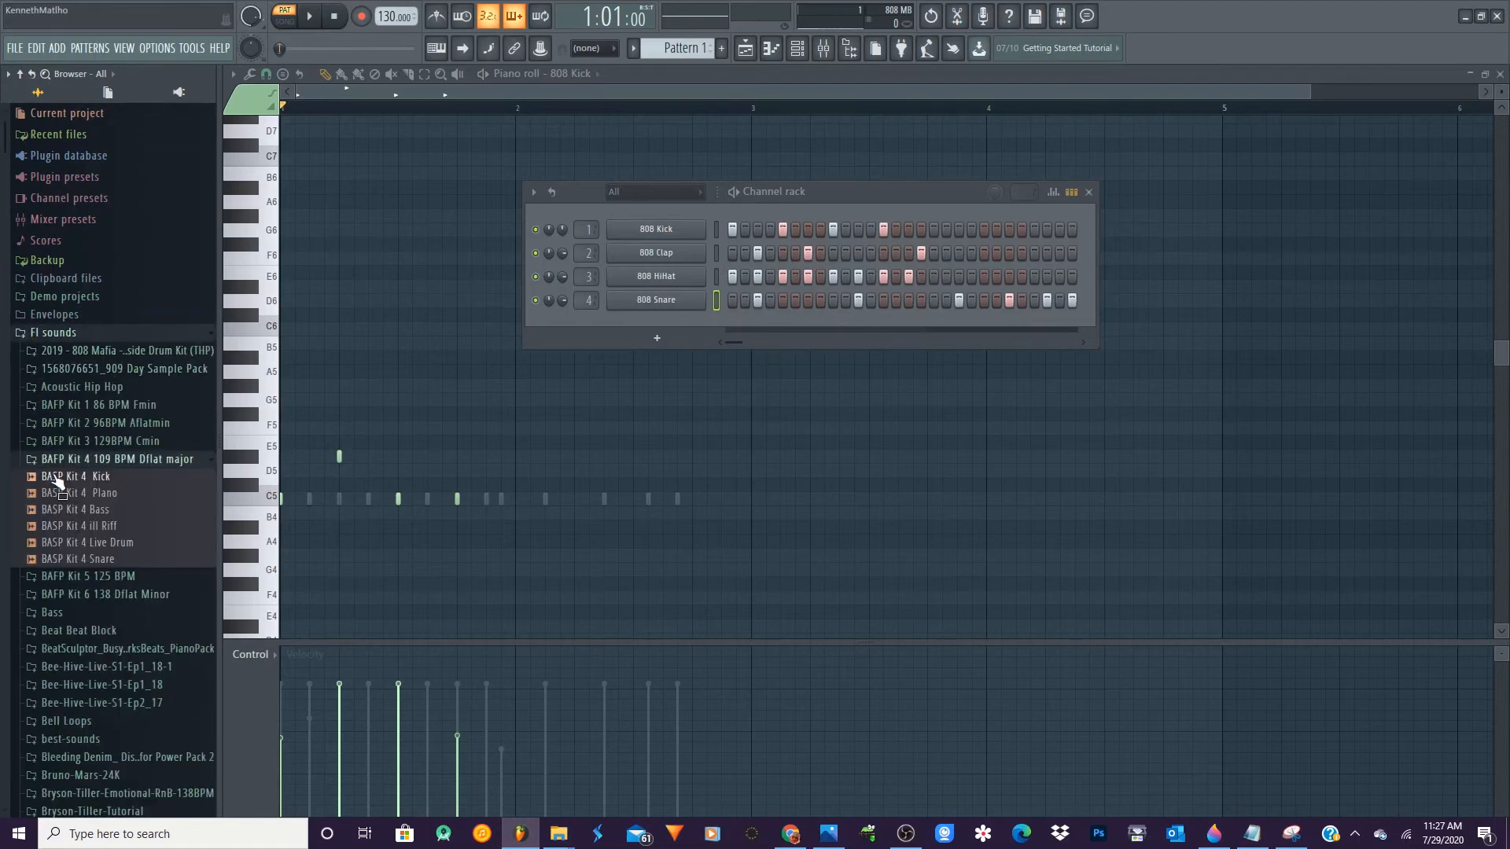
click(36, 406)
scroll(88, 437, down, 1)
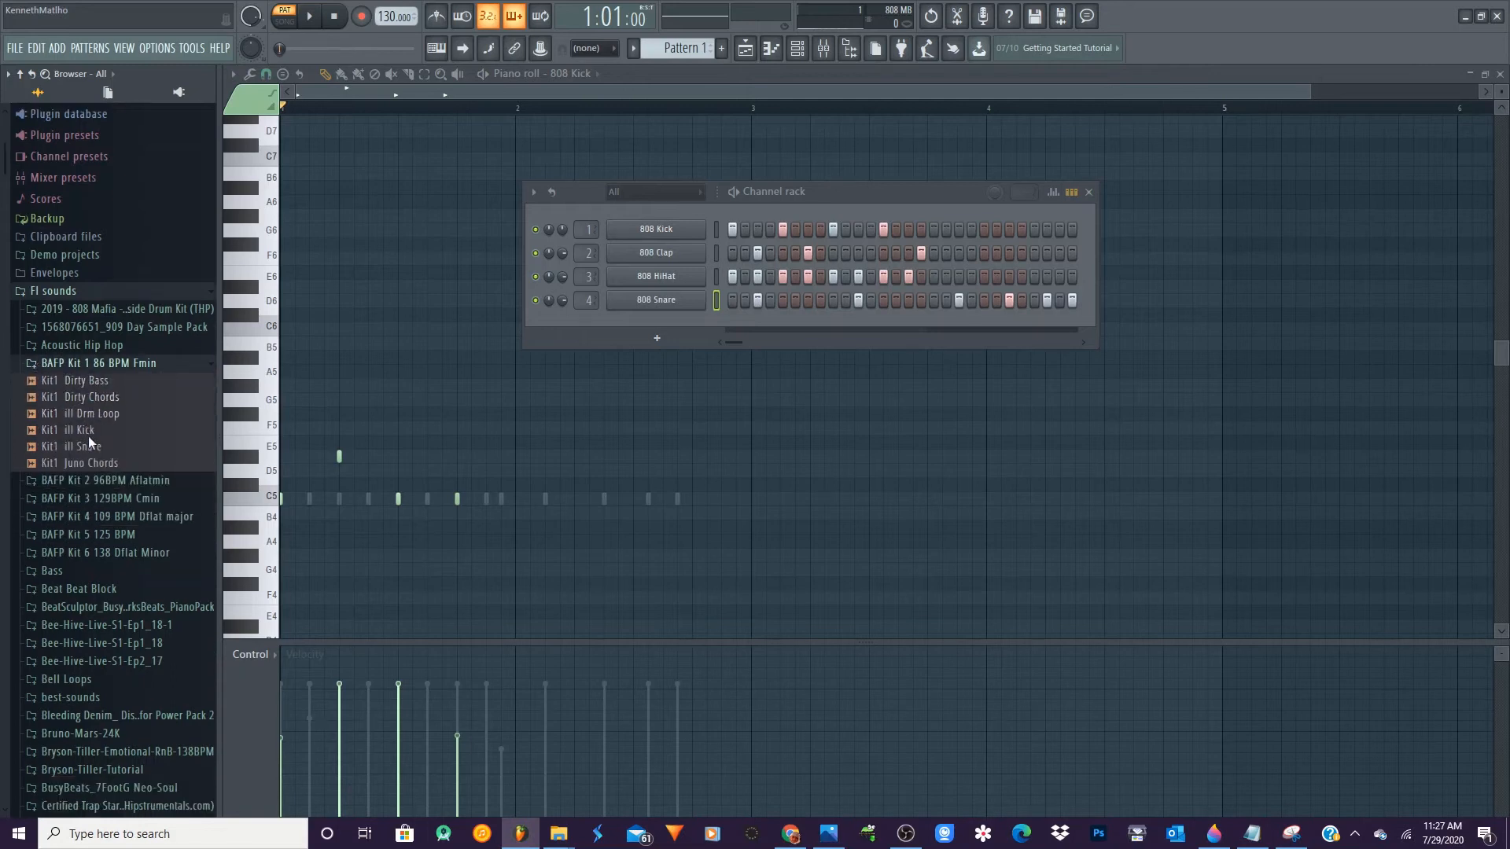
Load VB - SURVIVOR MELODY LOOP 3 from the MELODY LOOPS folder as a new channel below the 808 Snare
scroll(88, 436, down, 4)
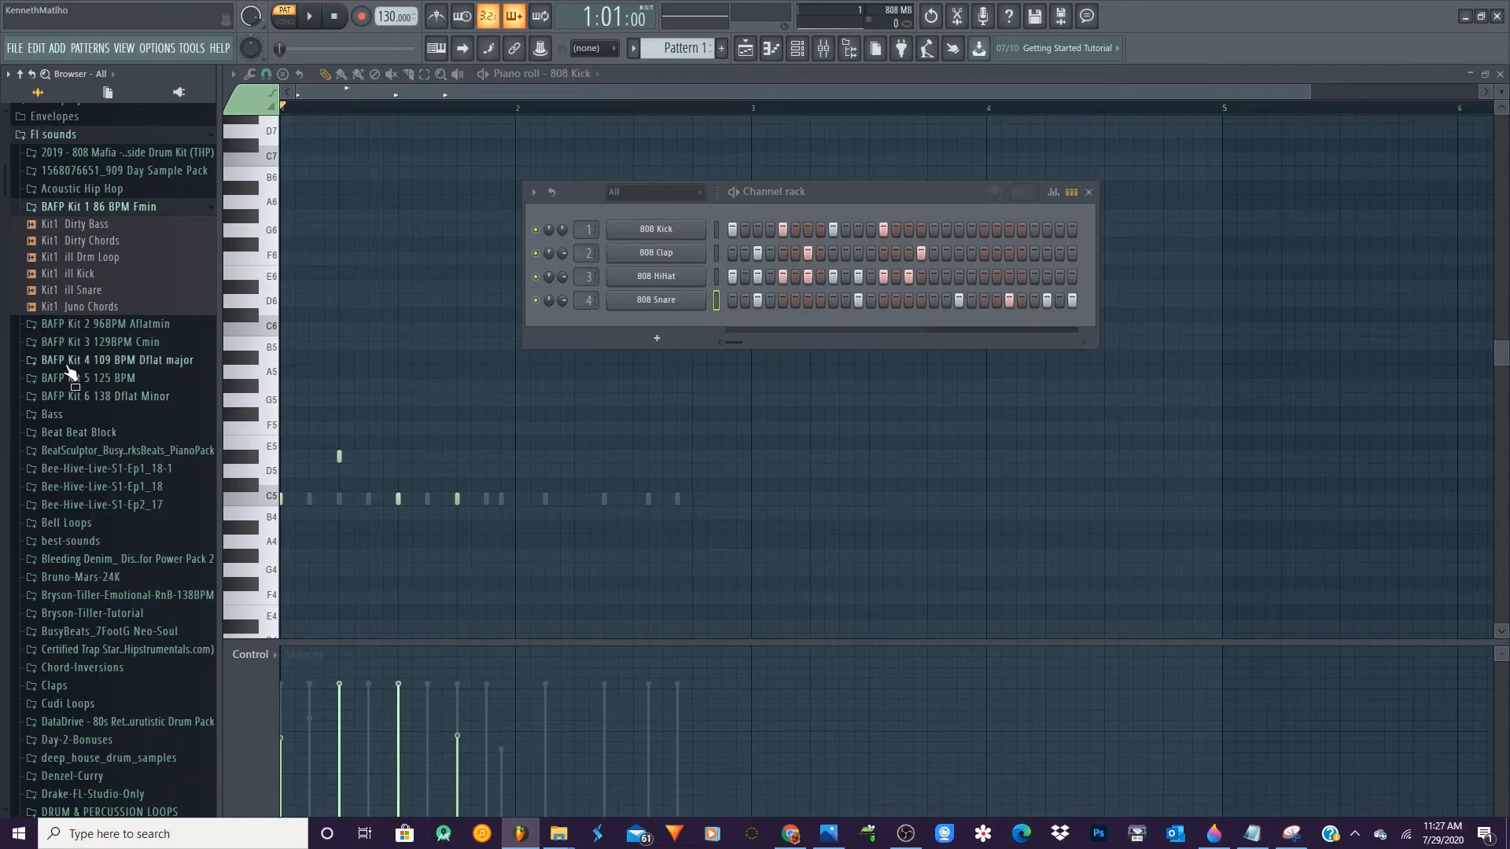
scroll(135, 405, down, 18)
scroll(140, 404, down, 20)
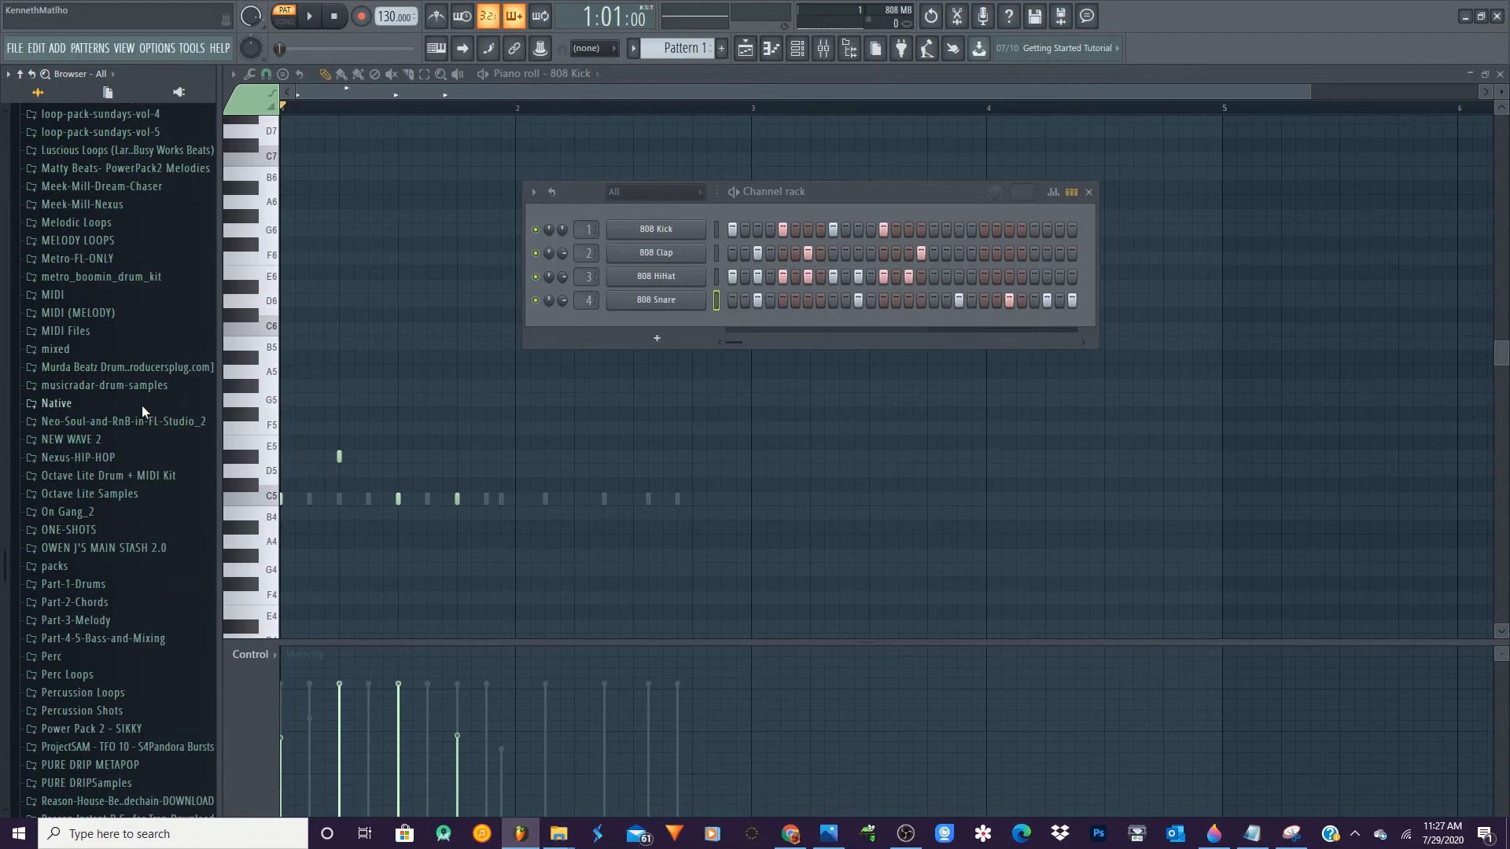
click(35, 244)
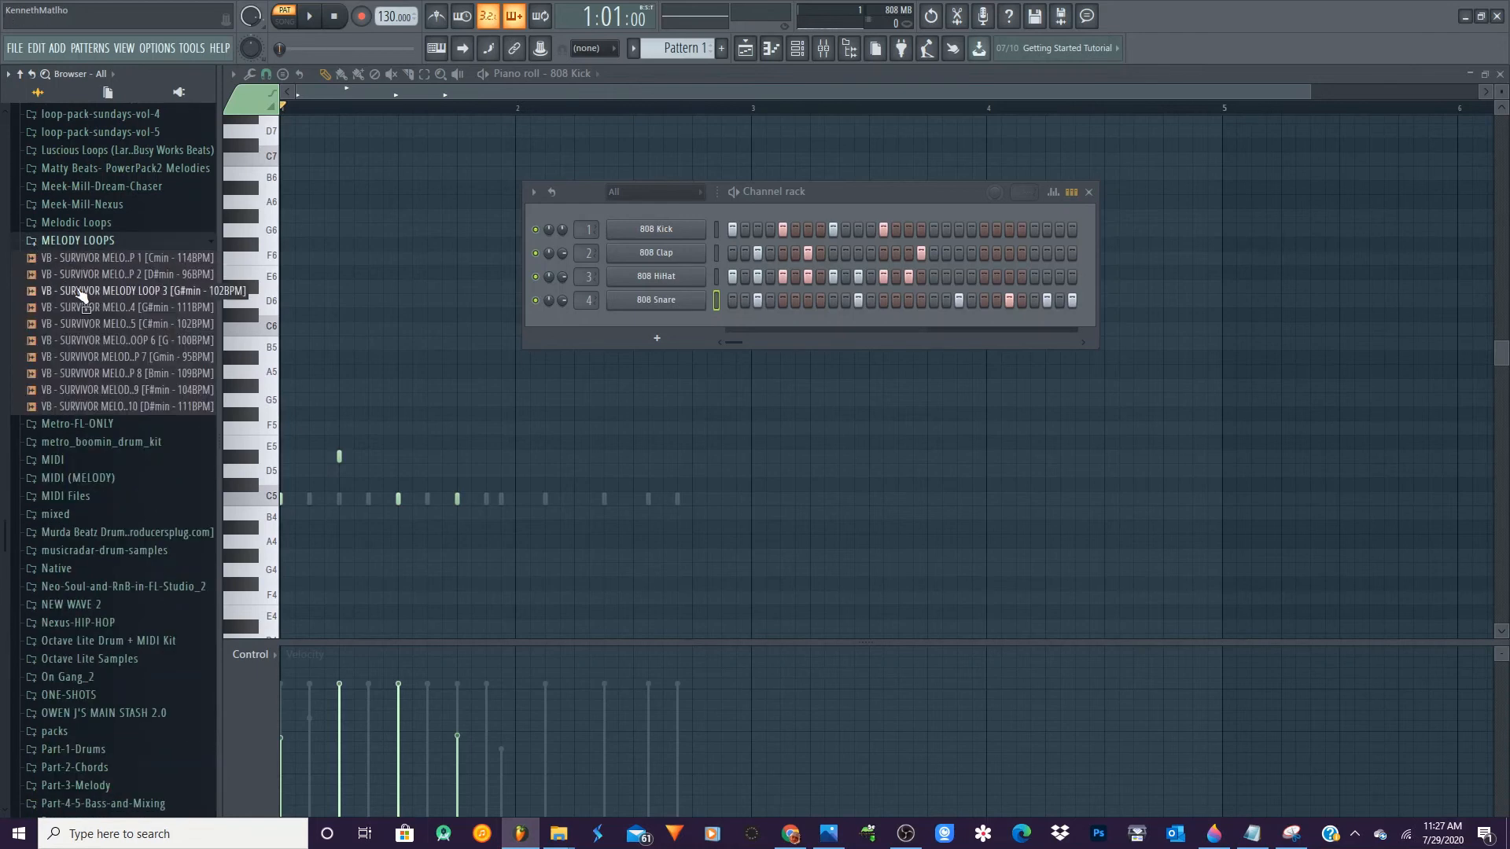
drag(79, 291, 612, 316)
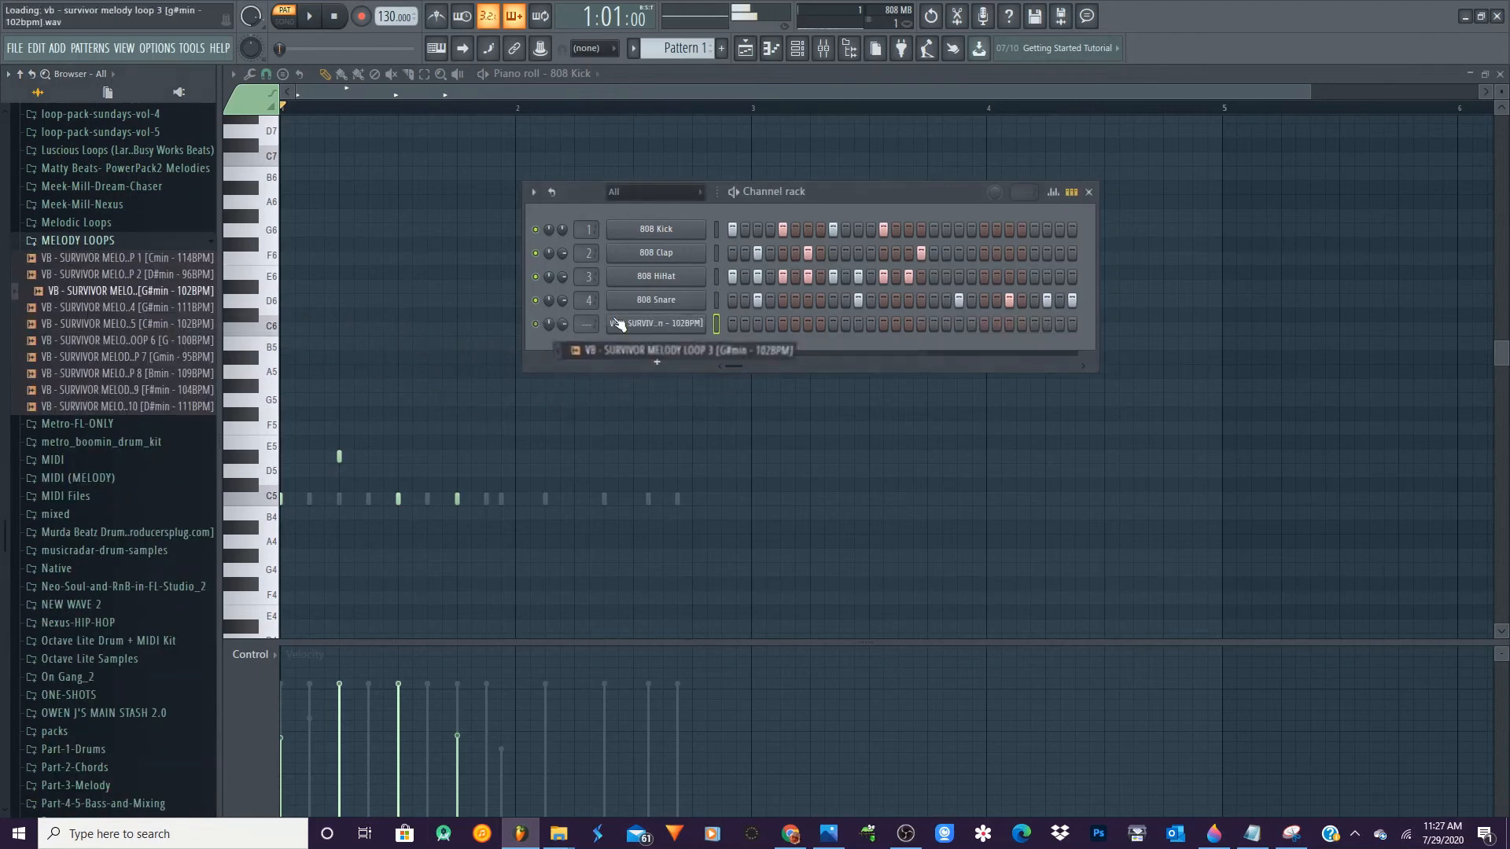
Filter the channel rack to the Unsorted group, then switch the display filter back to All
click(690, 190)
click(634, 228)
click(695, 192)
click(641, 205)
Place Trap Guitar Loop 2 140 bpm from the Trap guitar free version folder at the start of playlist Track 1
scroll(113, 544, down, 20)
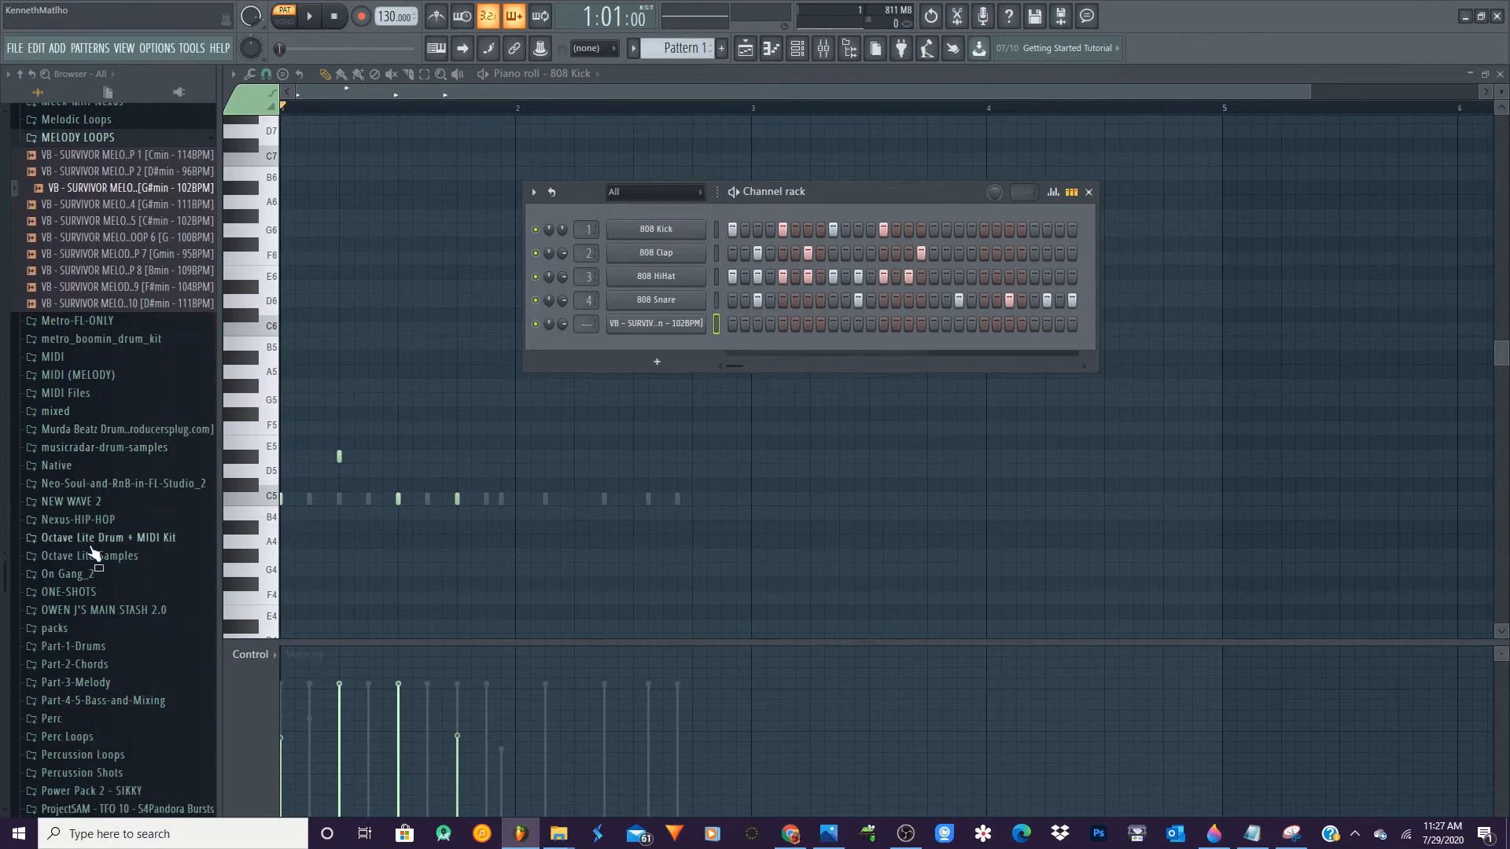
scroll(146, 543, down, 3)
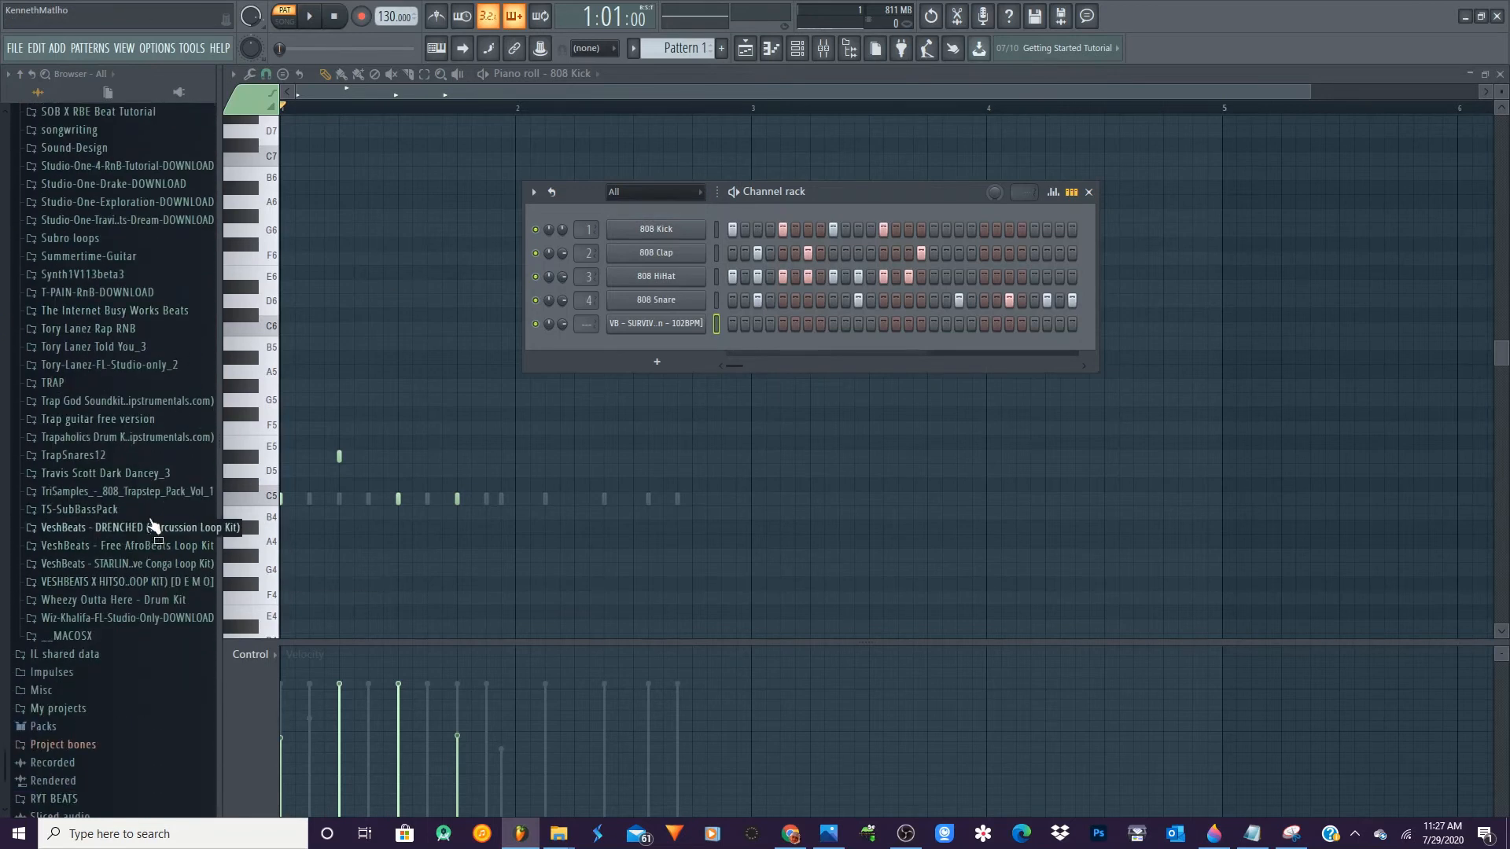
click(41, 420)
drag(102, 458, 506, 286)
key(F5)
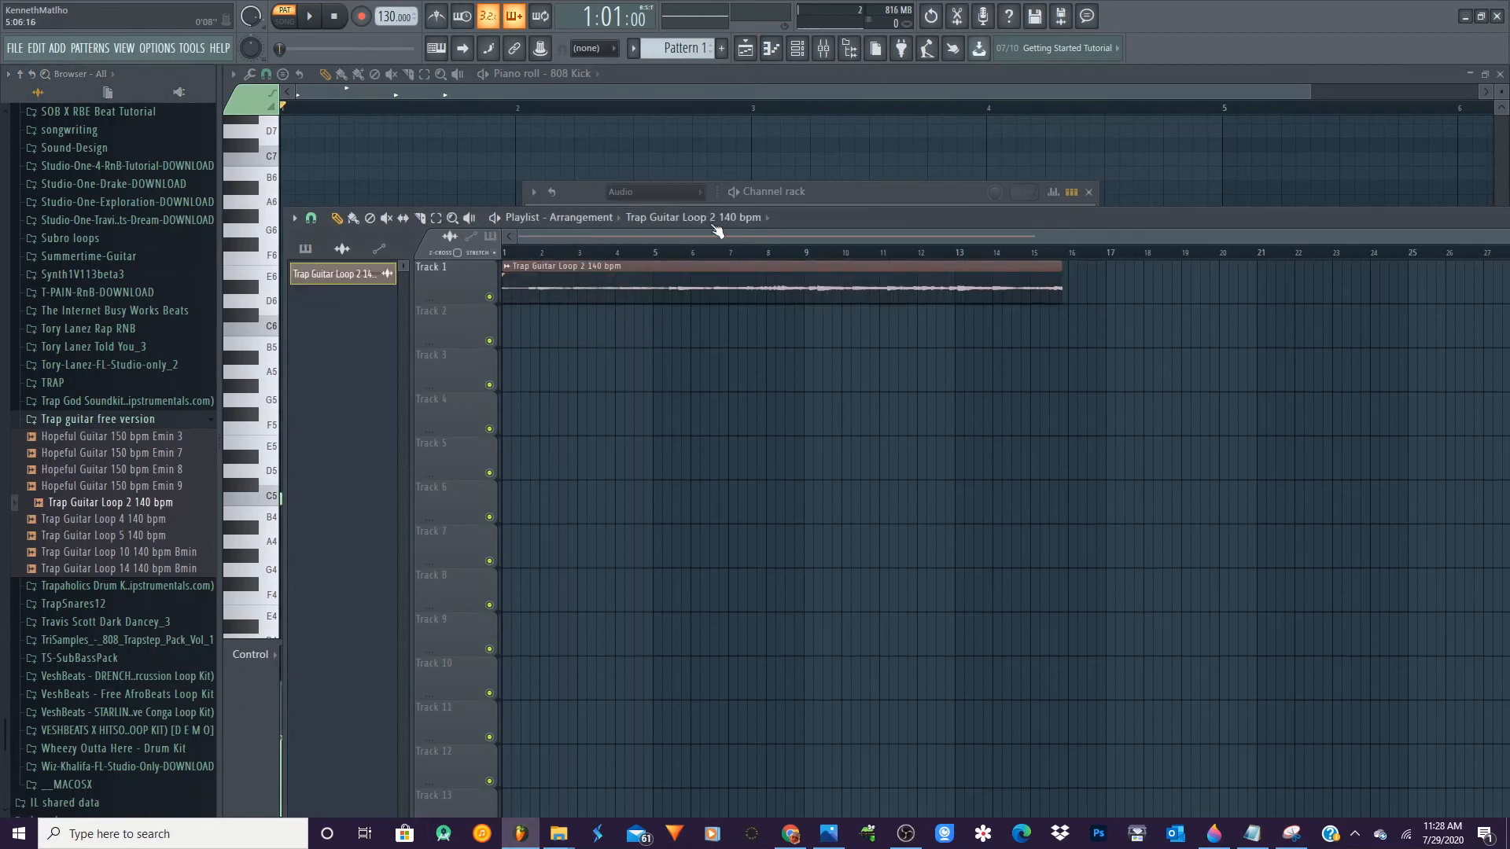
Bring the channel rack in front of the playlist and set its display filter to All
click(798, 49)
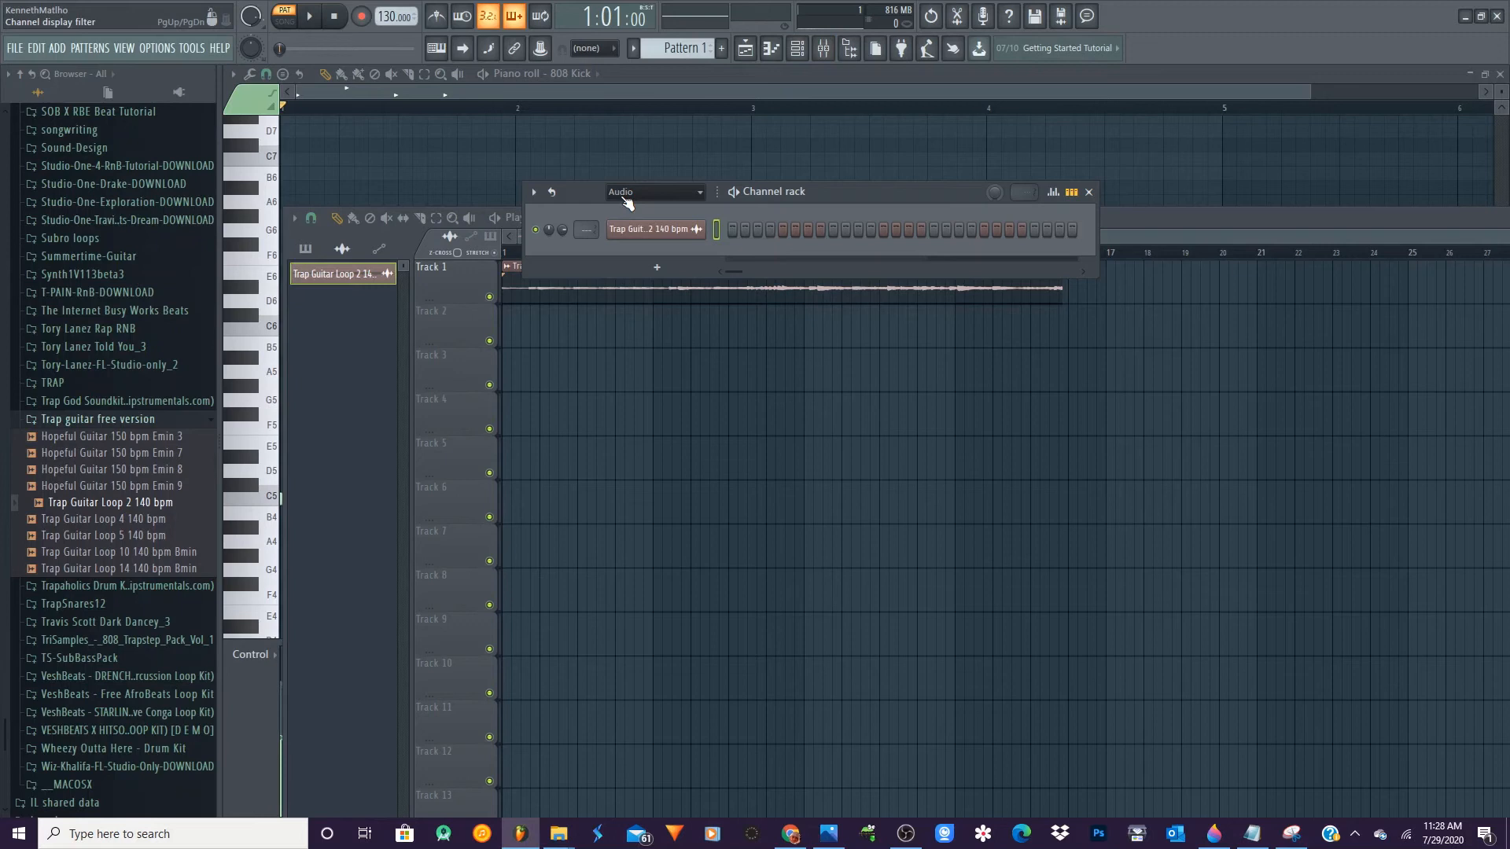
click(677, 190)
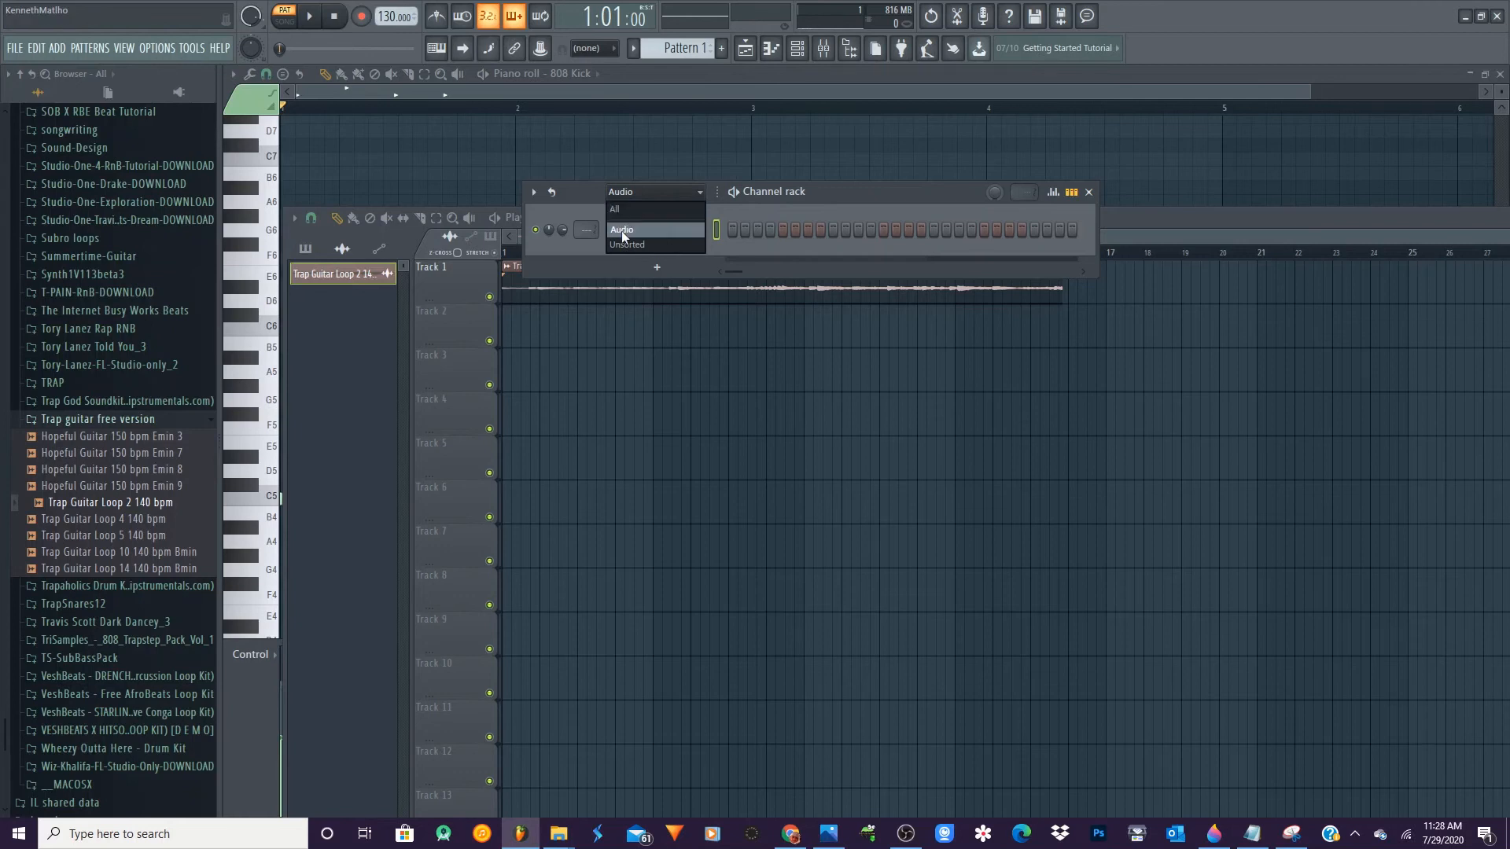
click(624, 207)
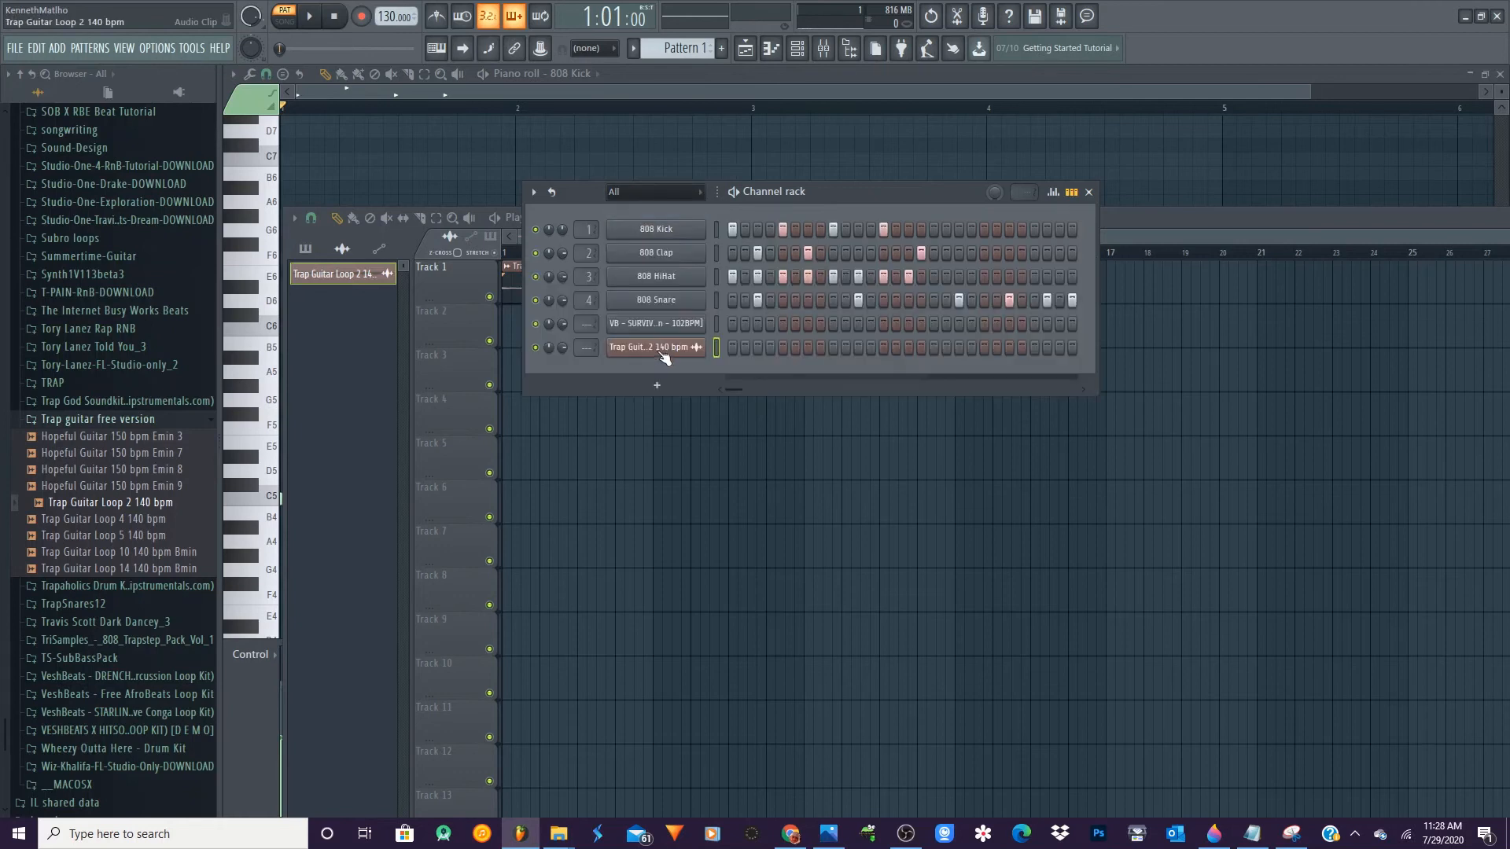
Filter the channel rack to the Audio group to view the guitar loop alone, then display all channels again
click(693, 192)
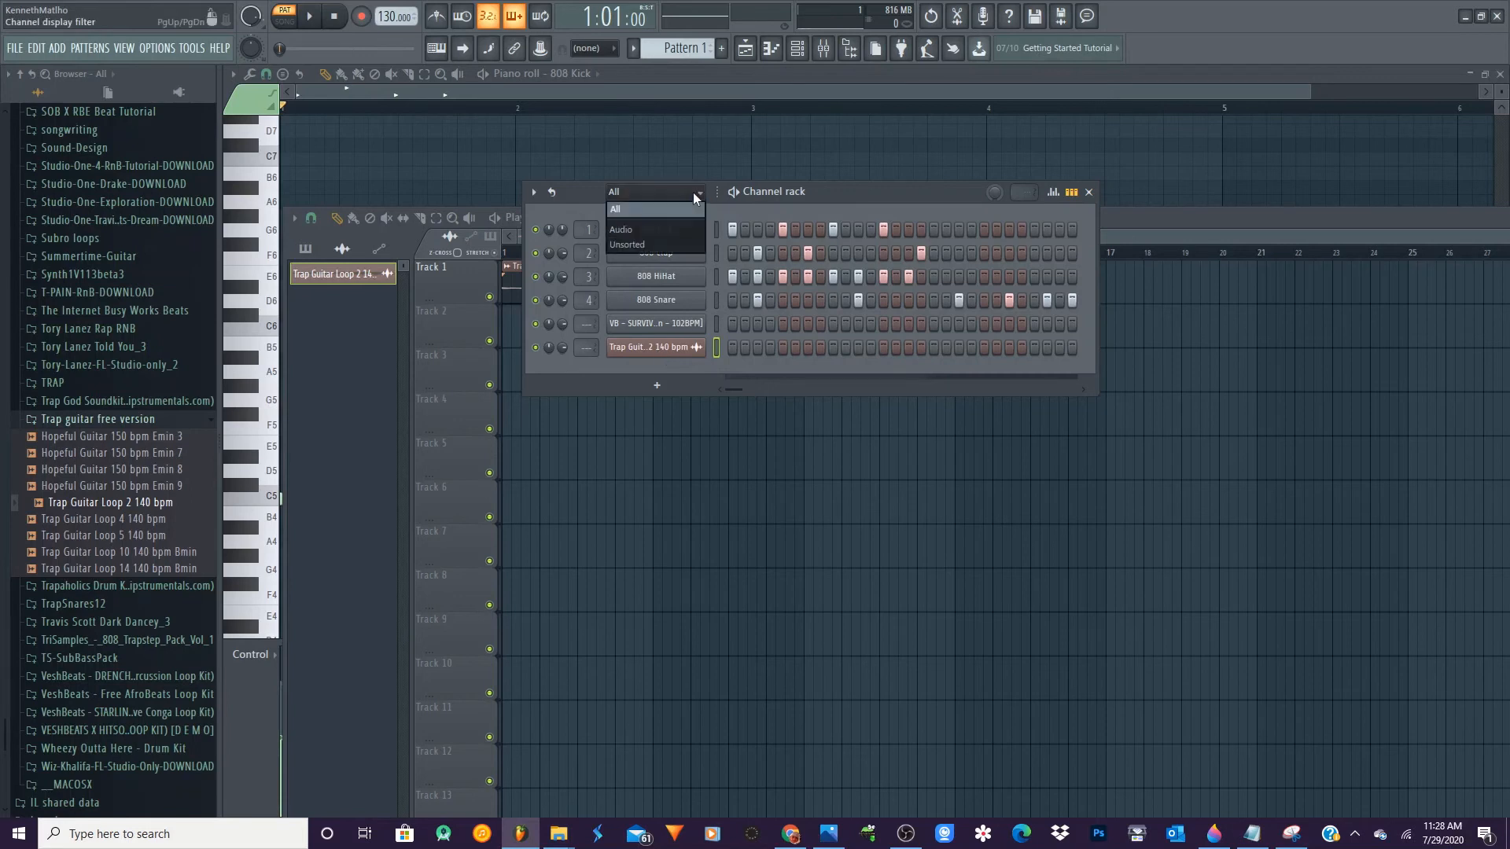
click(635, 229)
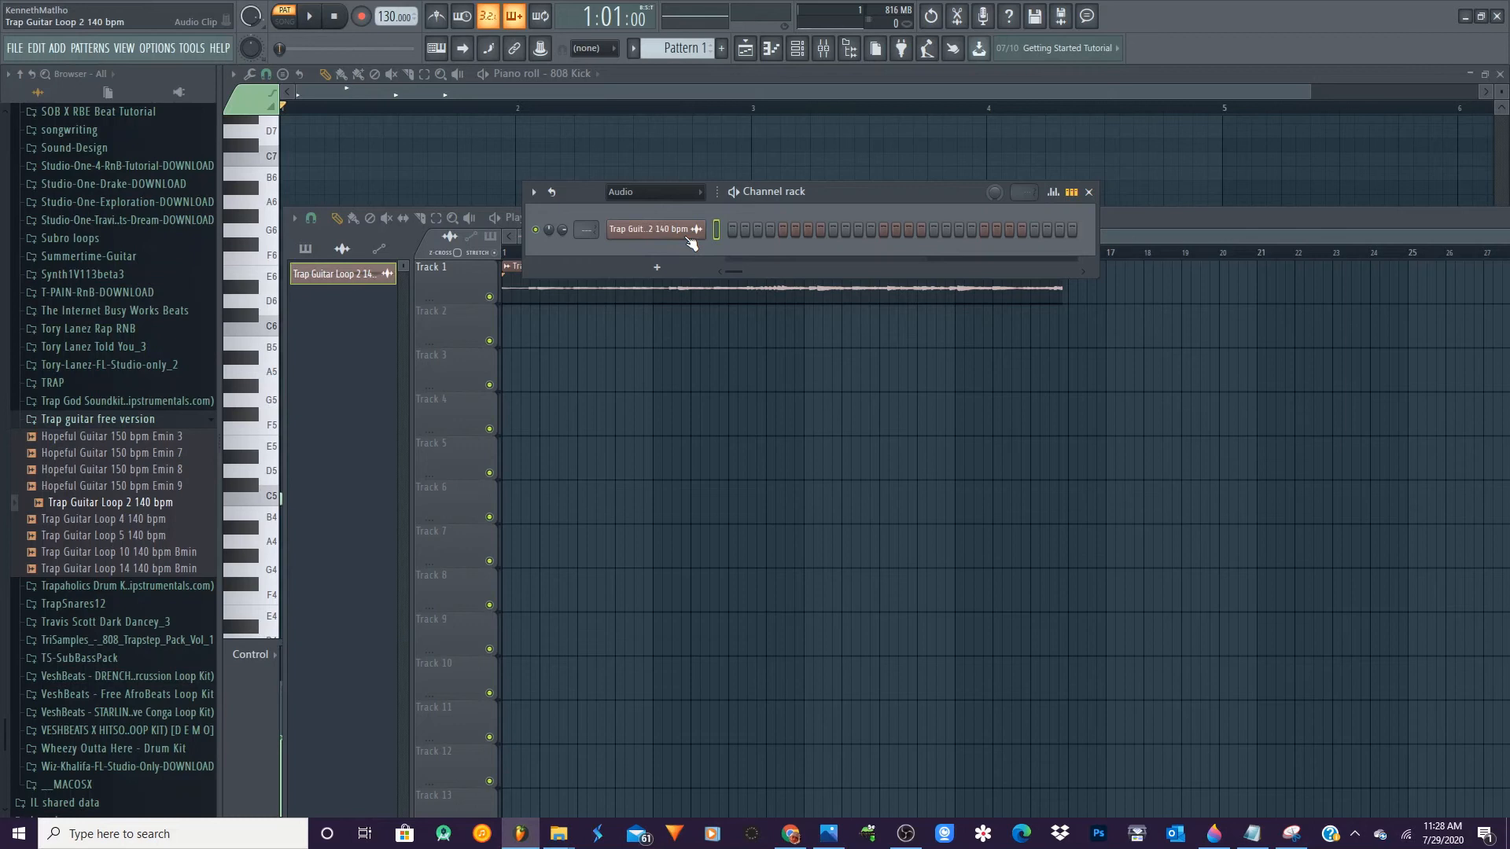
click(689, 192)
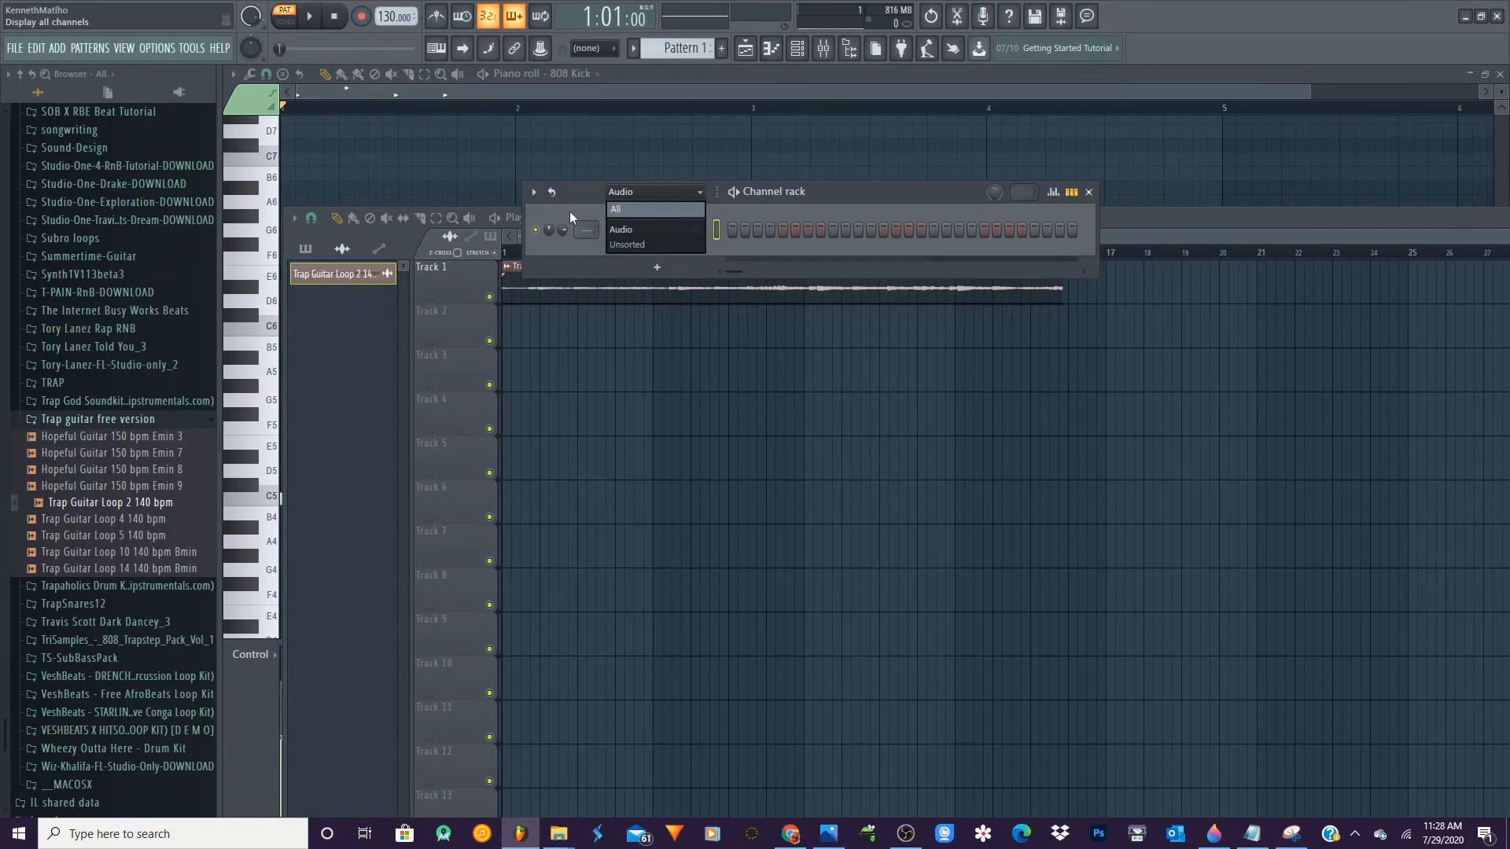
click(762, 192)
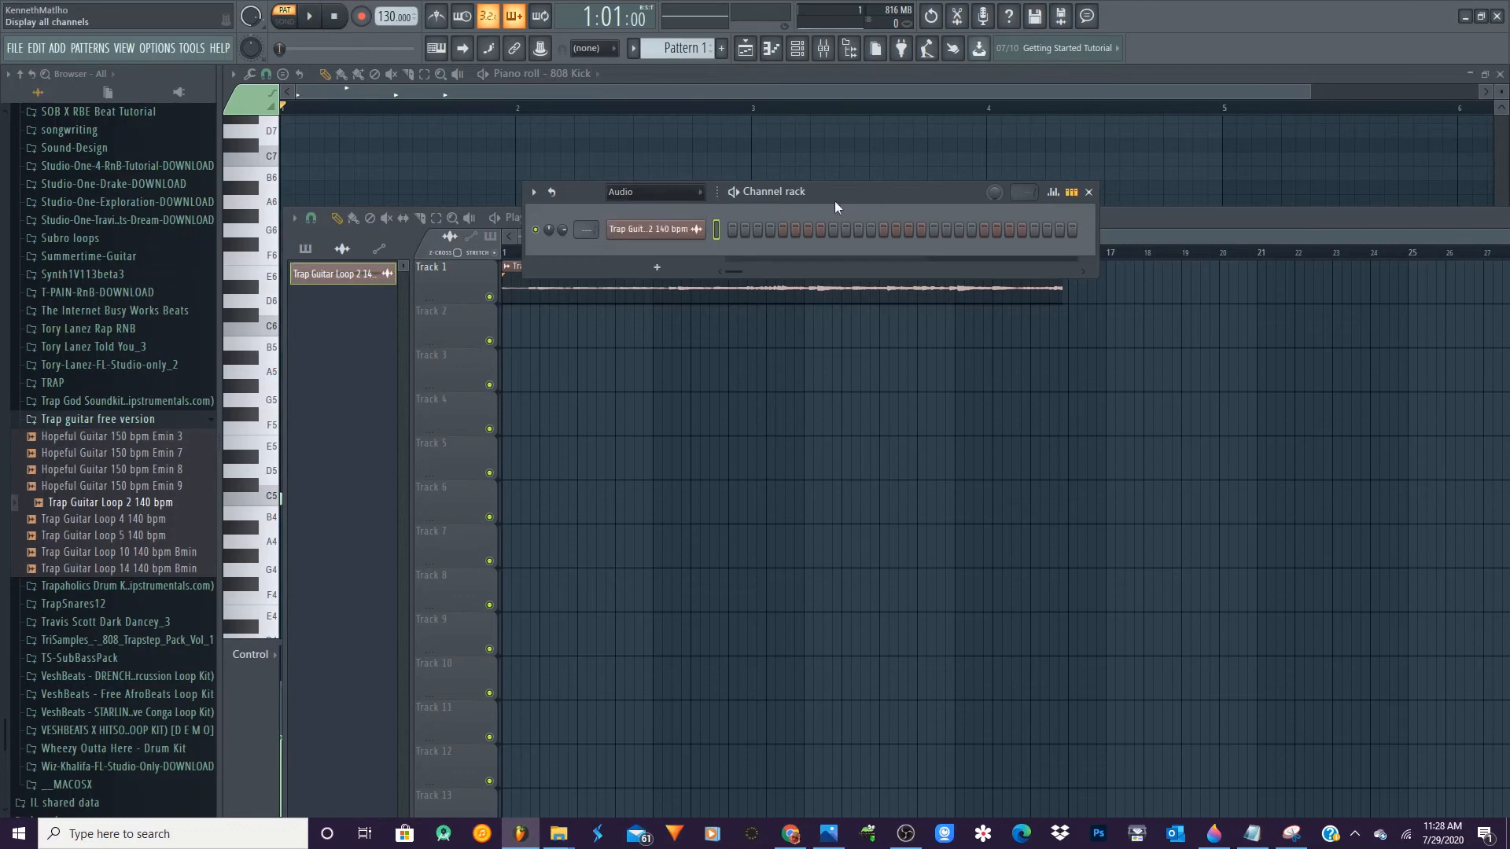
click(698, 193)
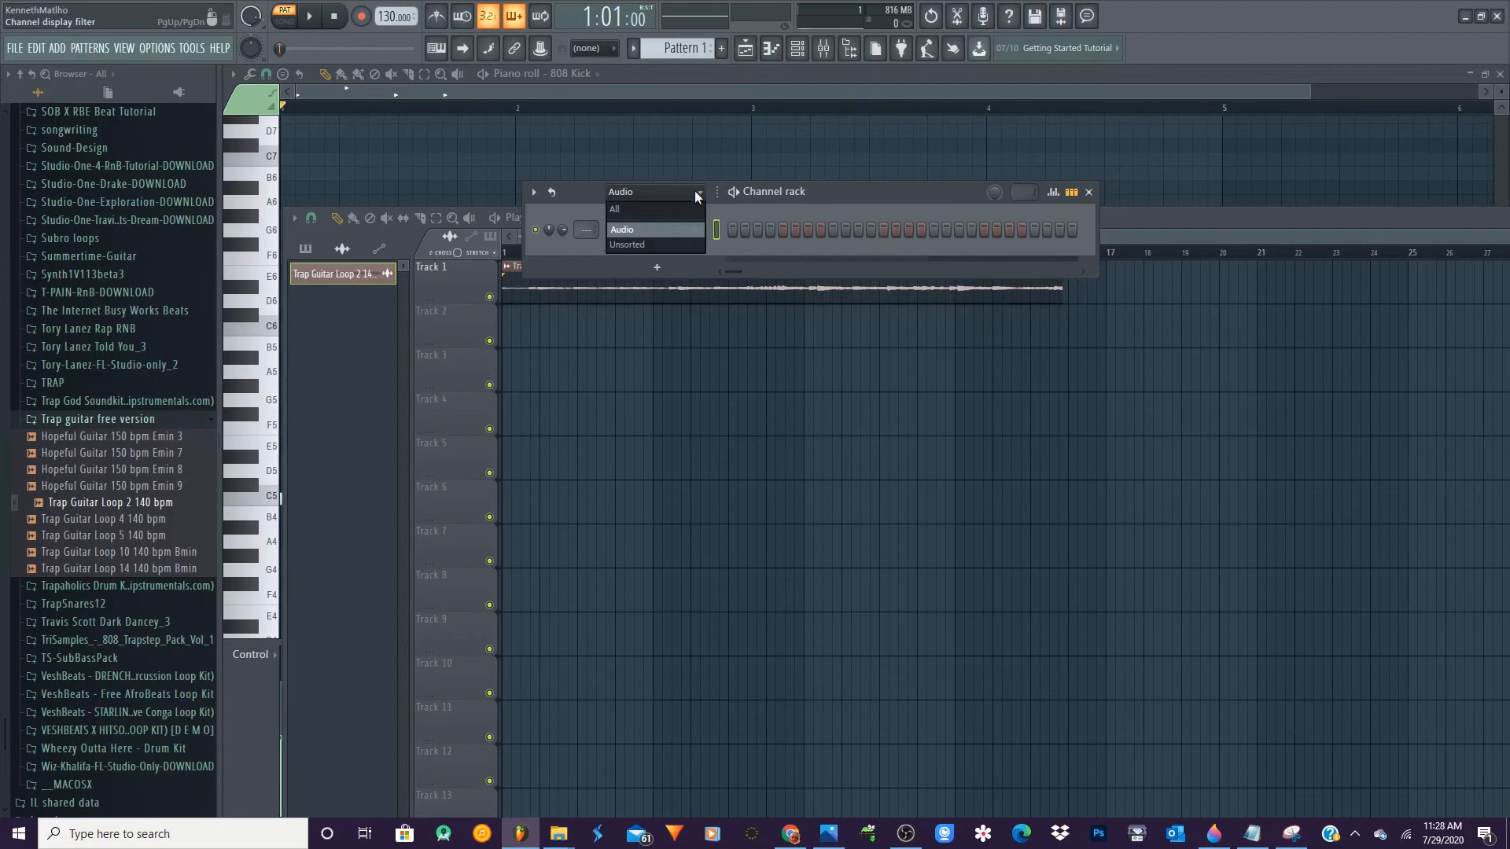
click(626, 209)
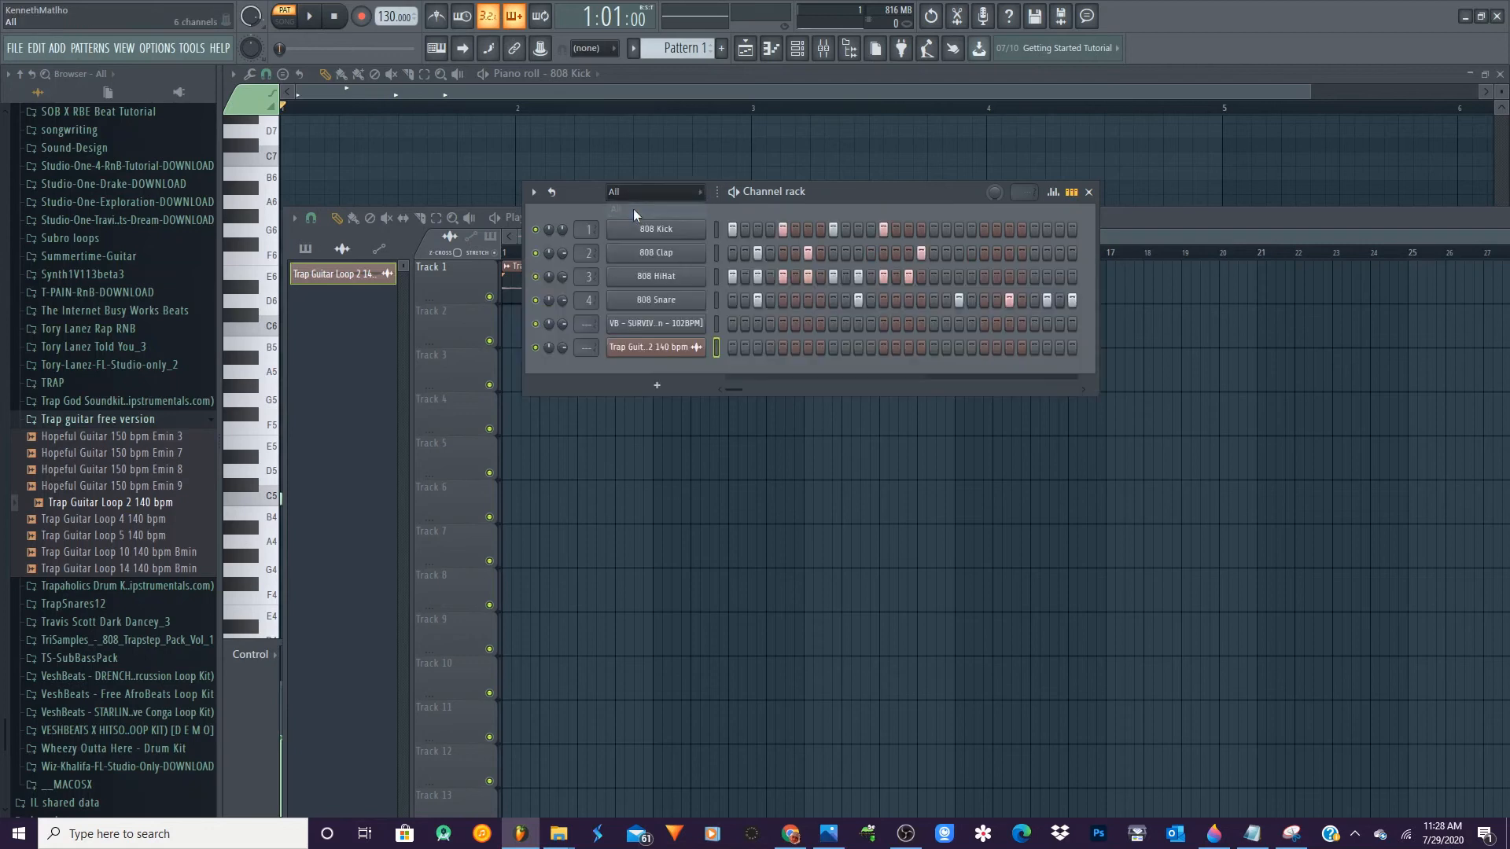
Group the 808 Kick, Clap, HiHat and Snare channels into a new filter group named drums
click(716, 229)
click(533, 192)
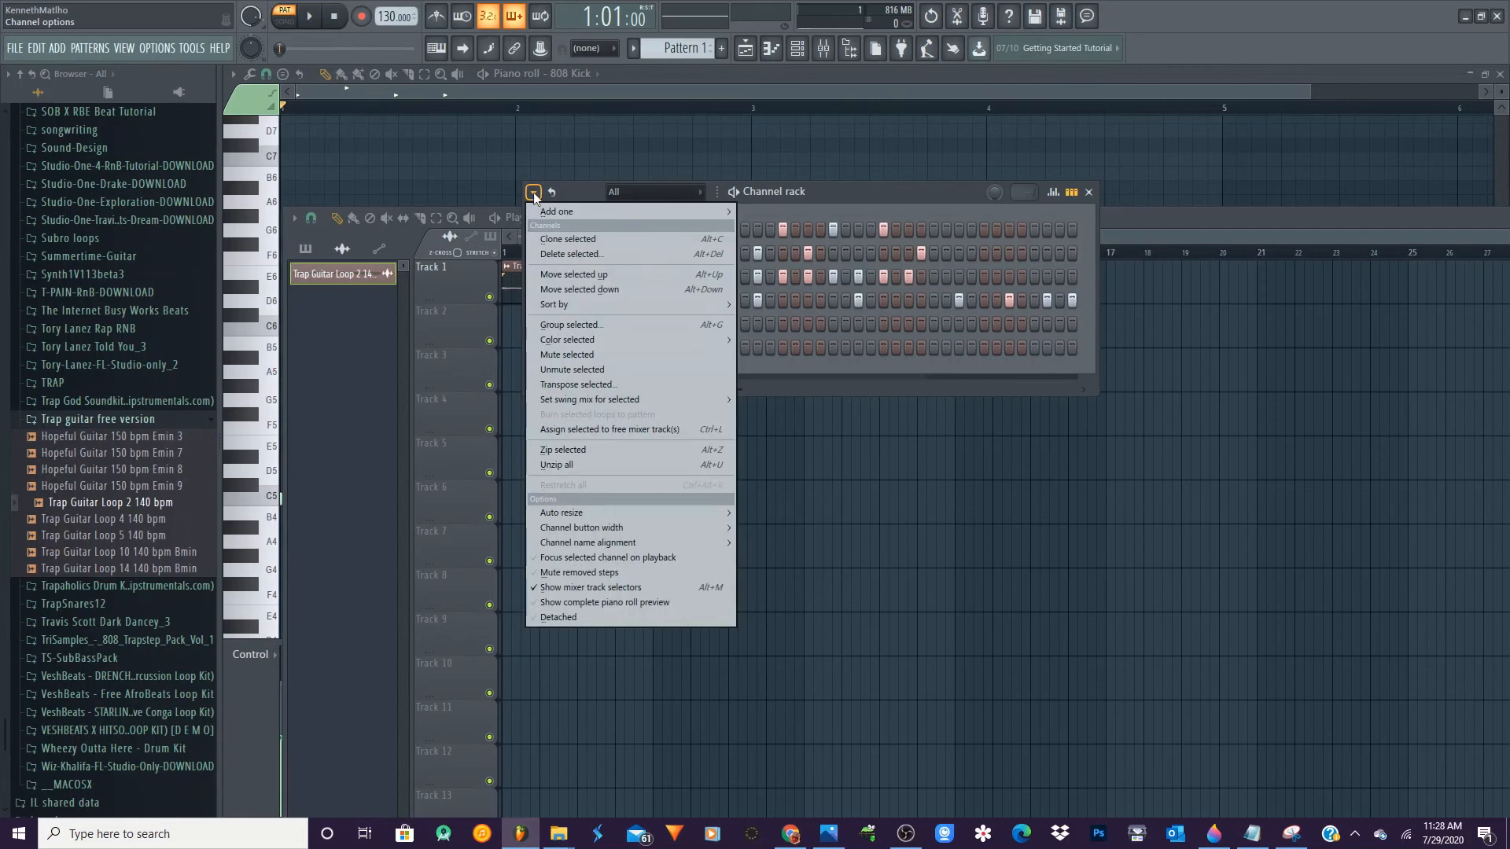
click(615, 324)
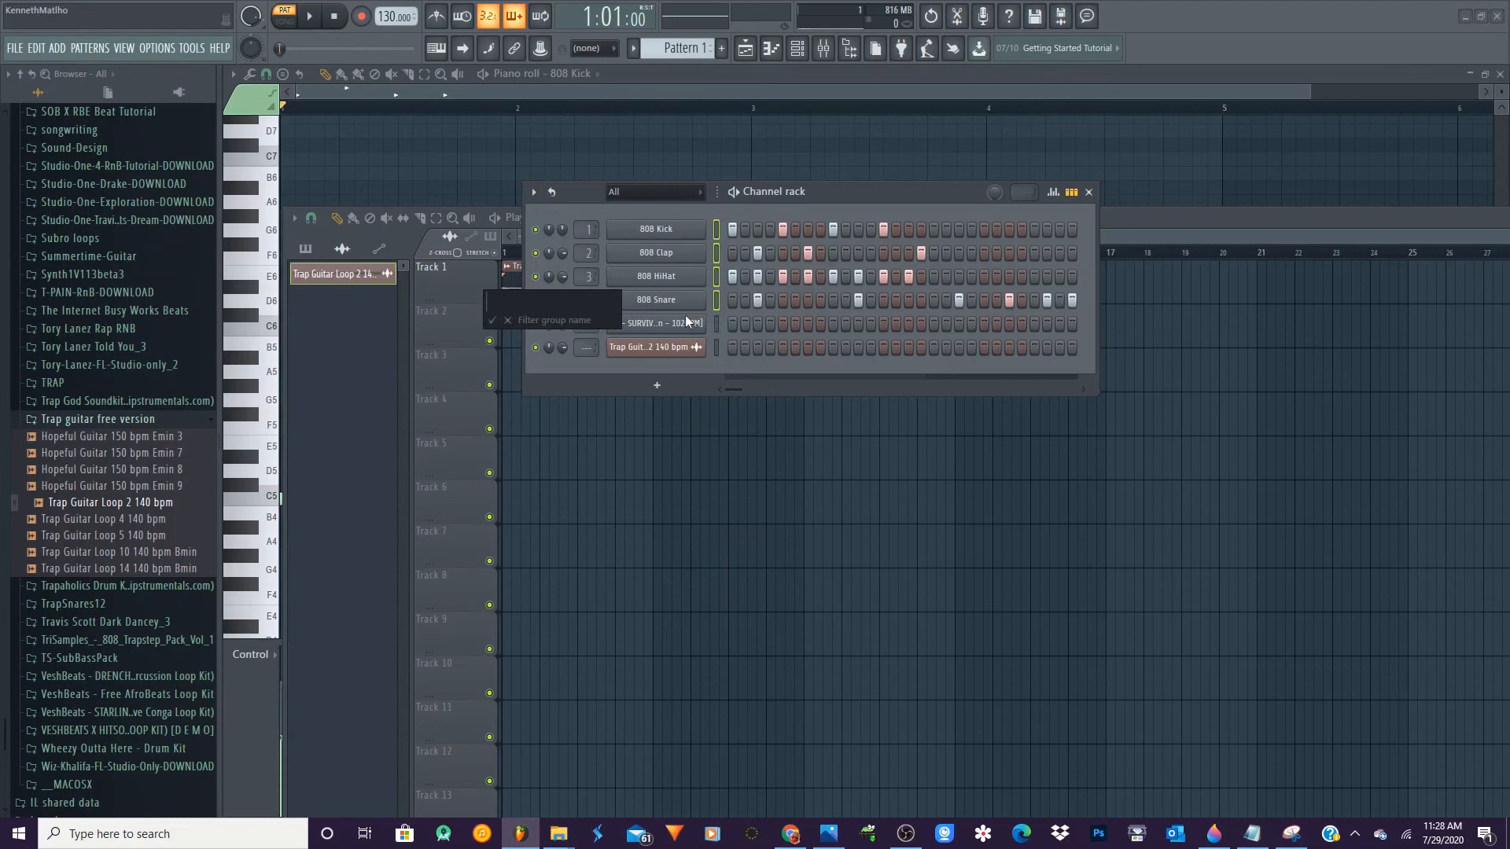
text(drums)
click(491, 320)
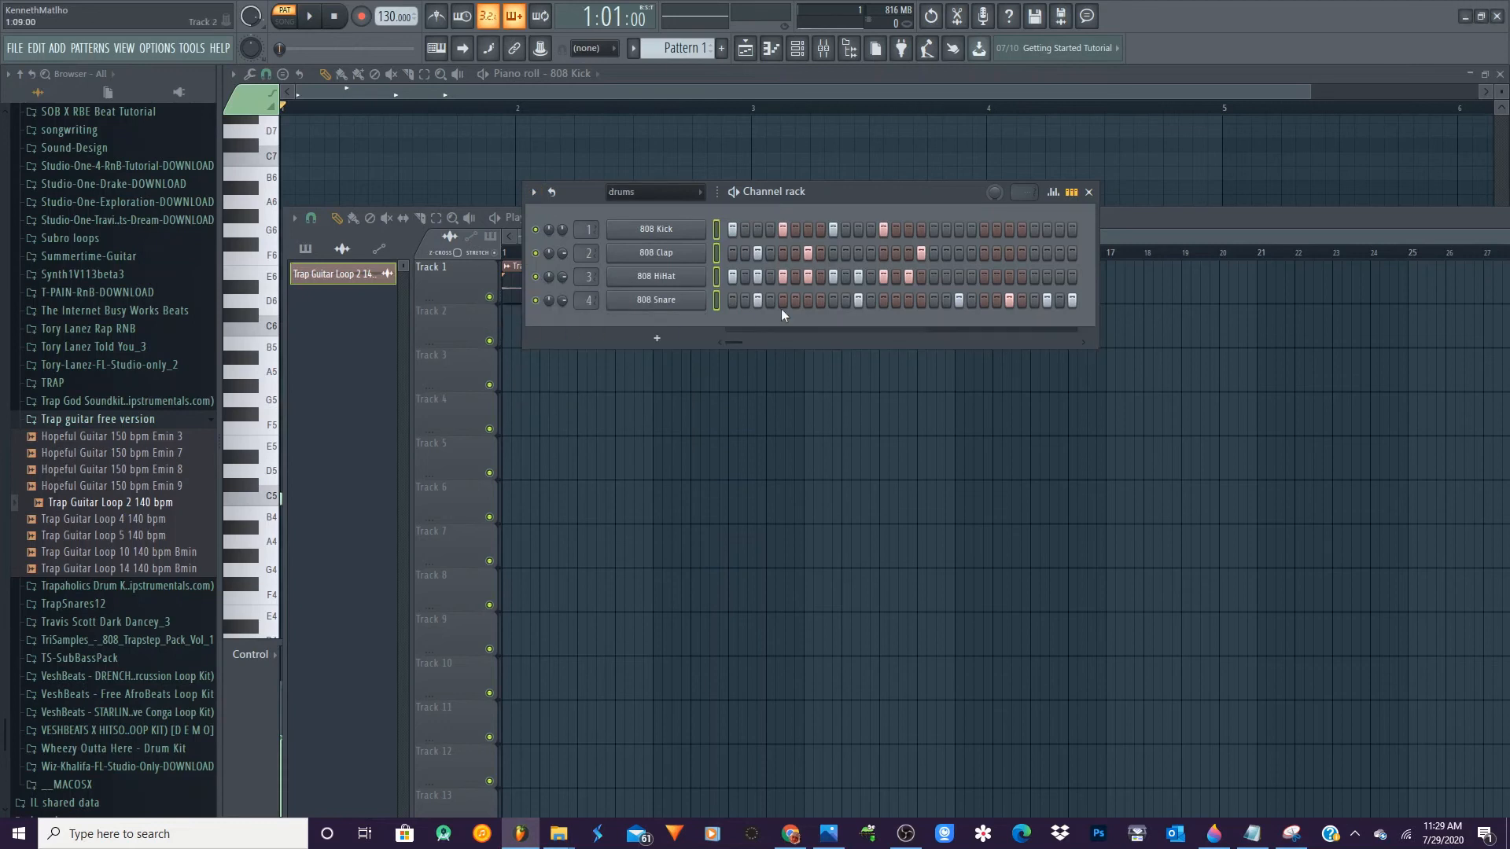
Display all channels in the channel rack, then filter it back to the drums group
click(695, 194)
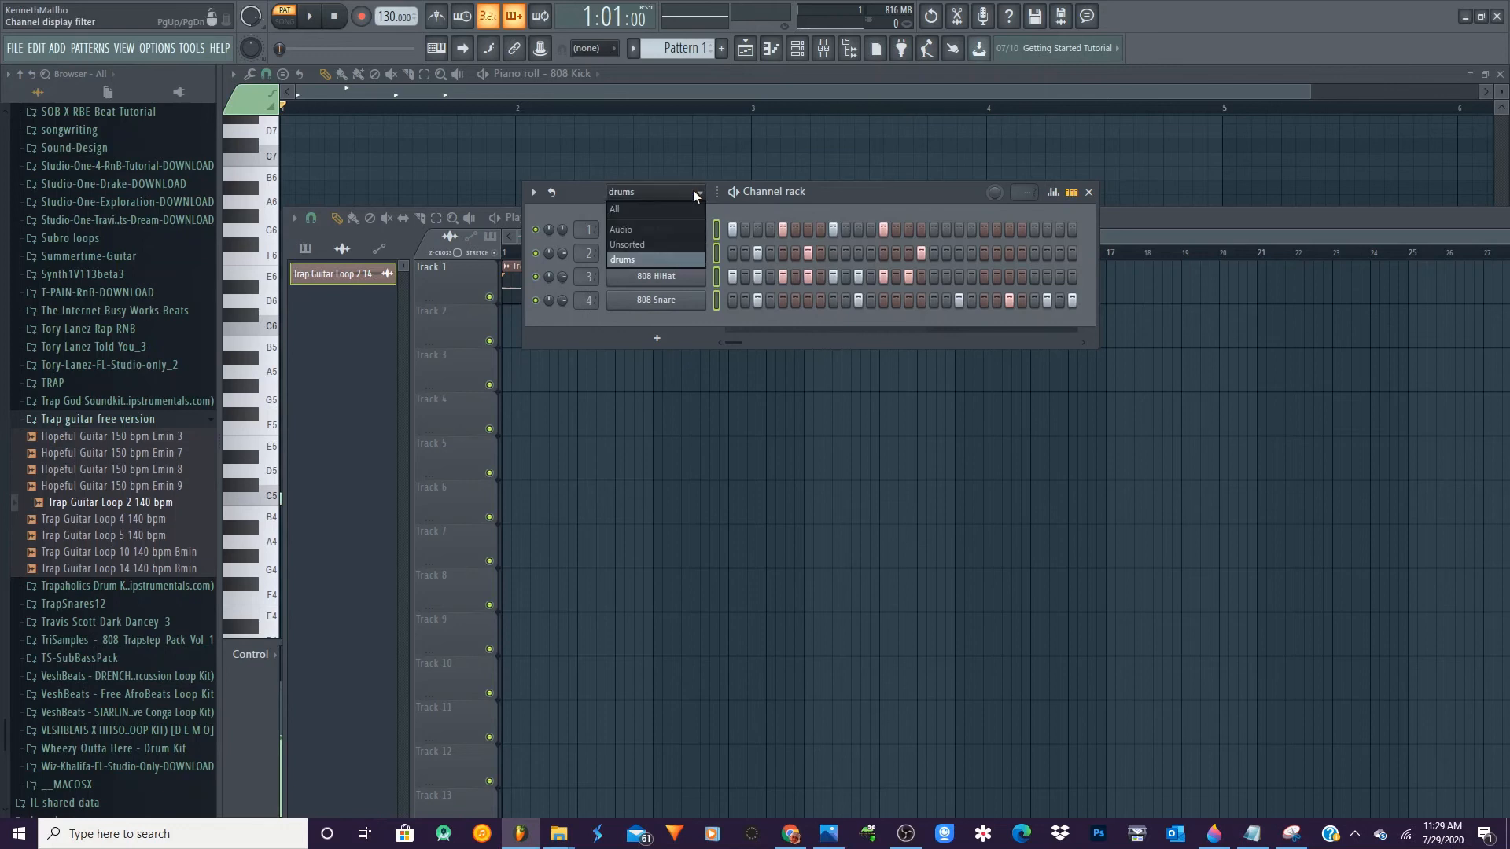
click(641, 260)
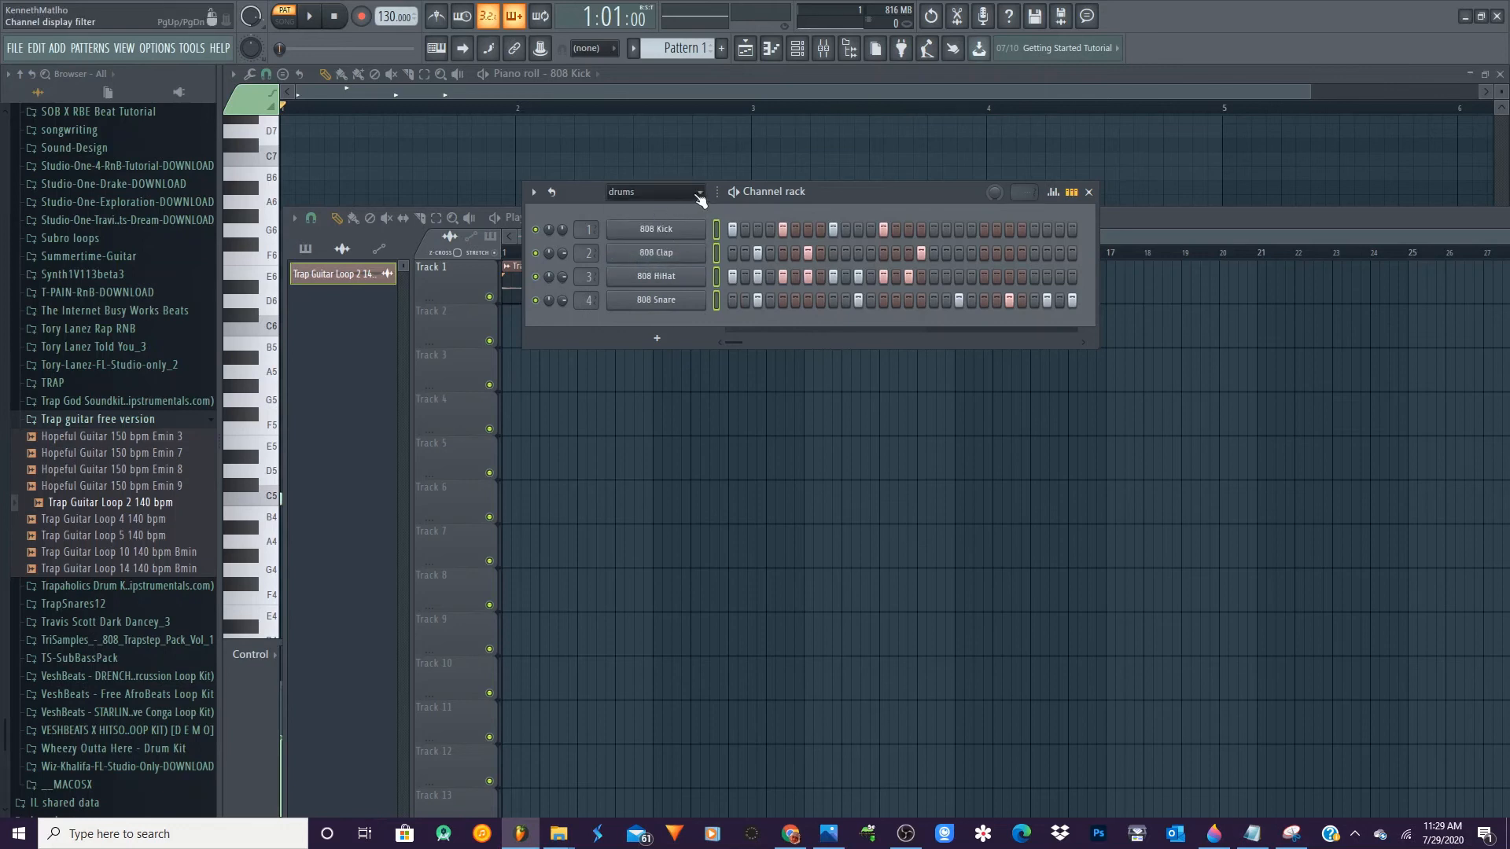
click(699, 197)
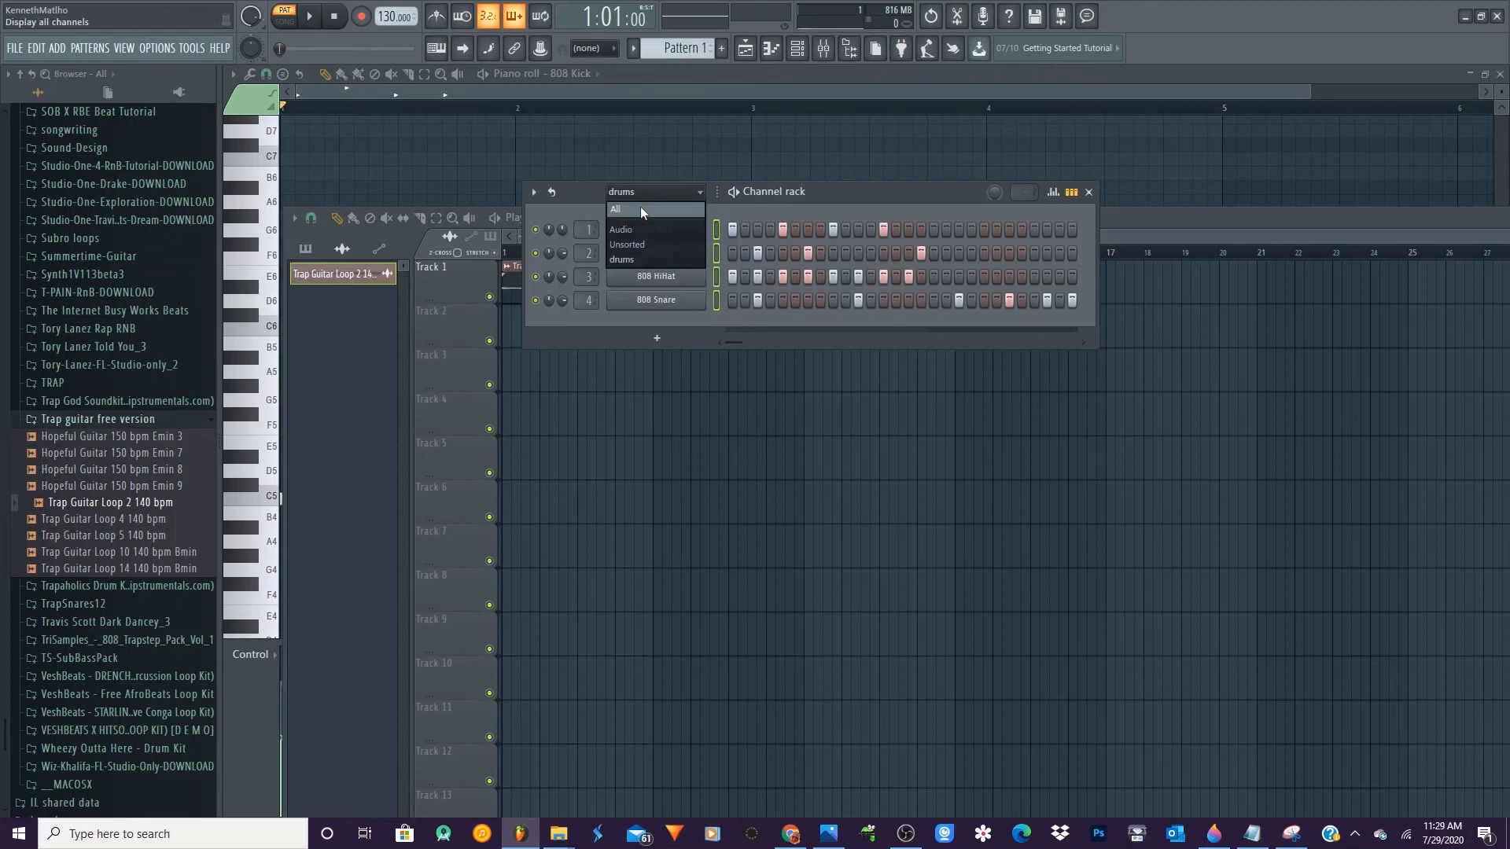
click(640, 206)
click(668, 197)
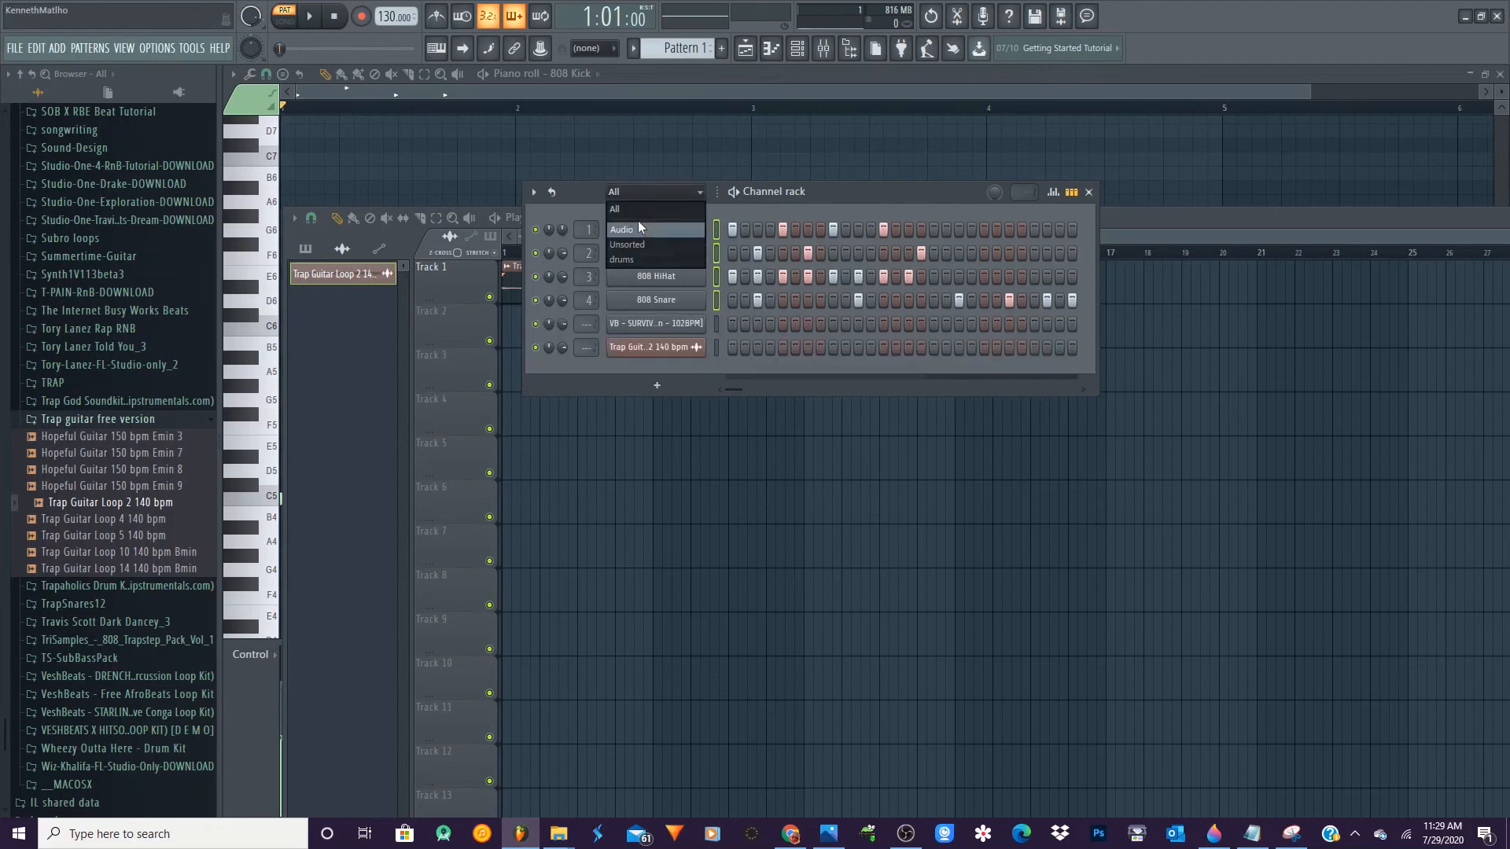
click(629, 259)
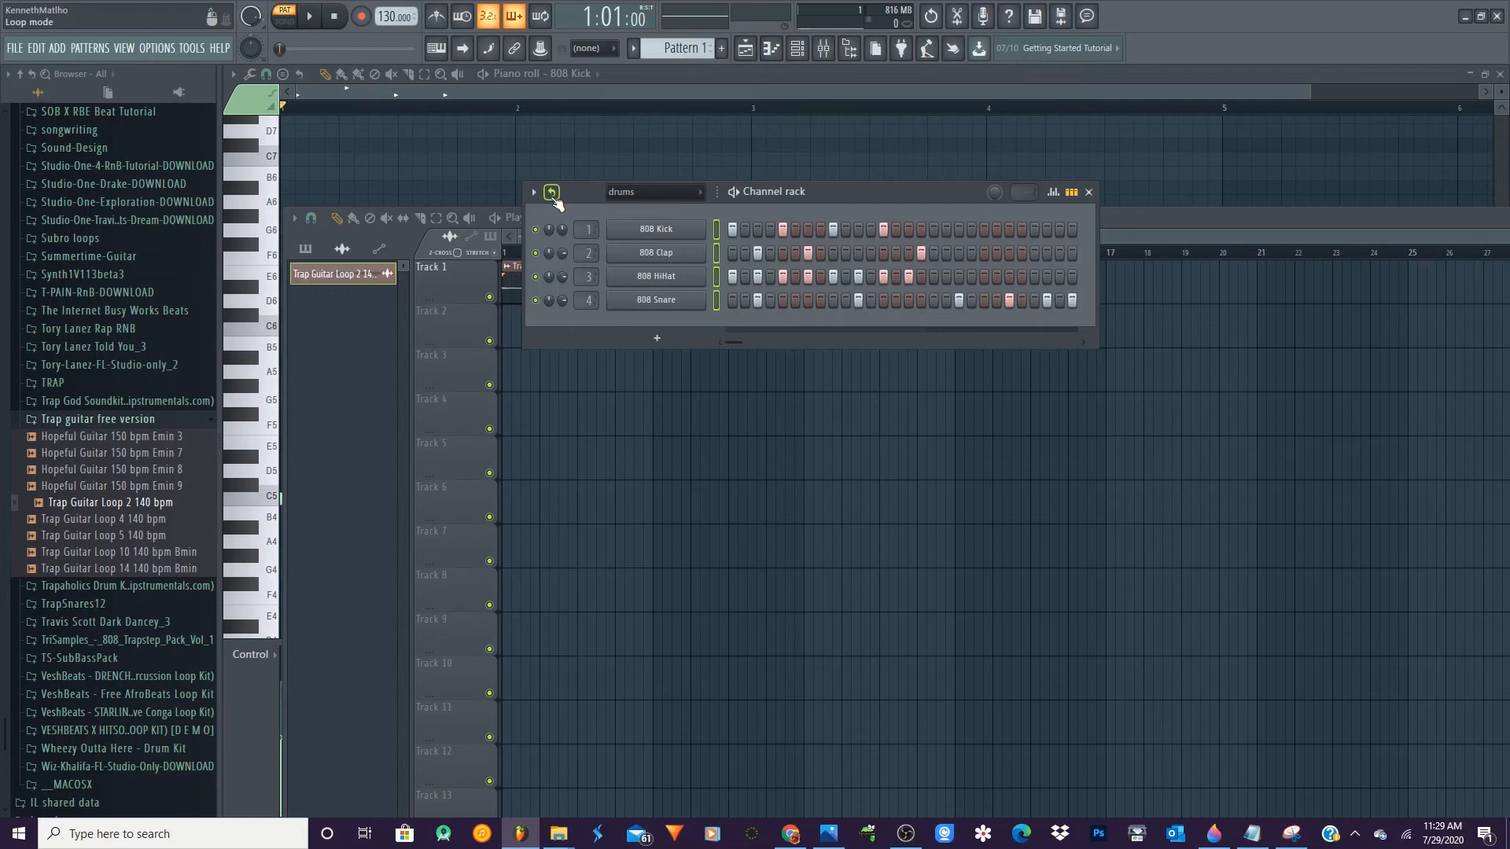
Set the channel rack to always show advanced loop controls, view the 808 Kick loop point options, and slightly widen the channel buttons
click(553, 193)
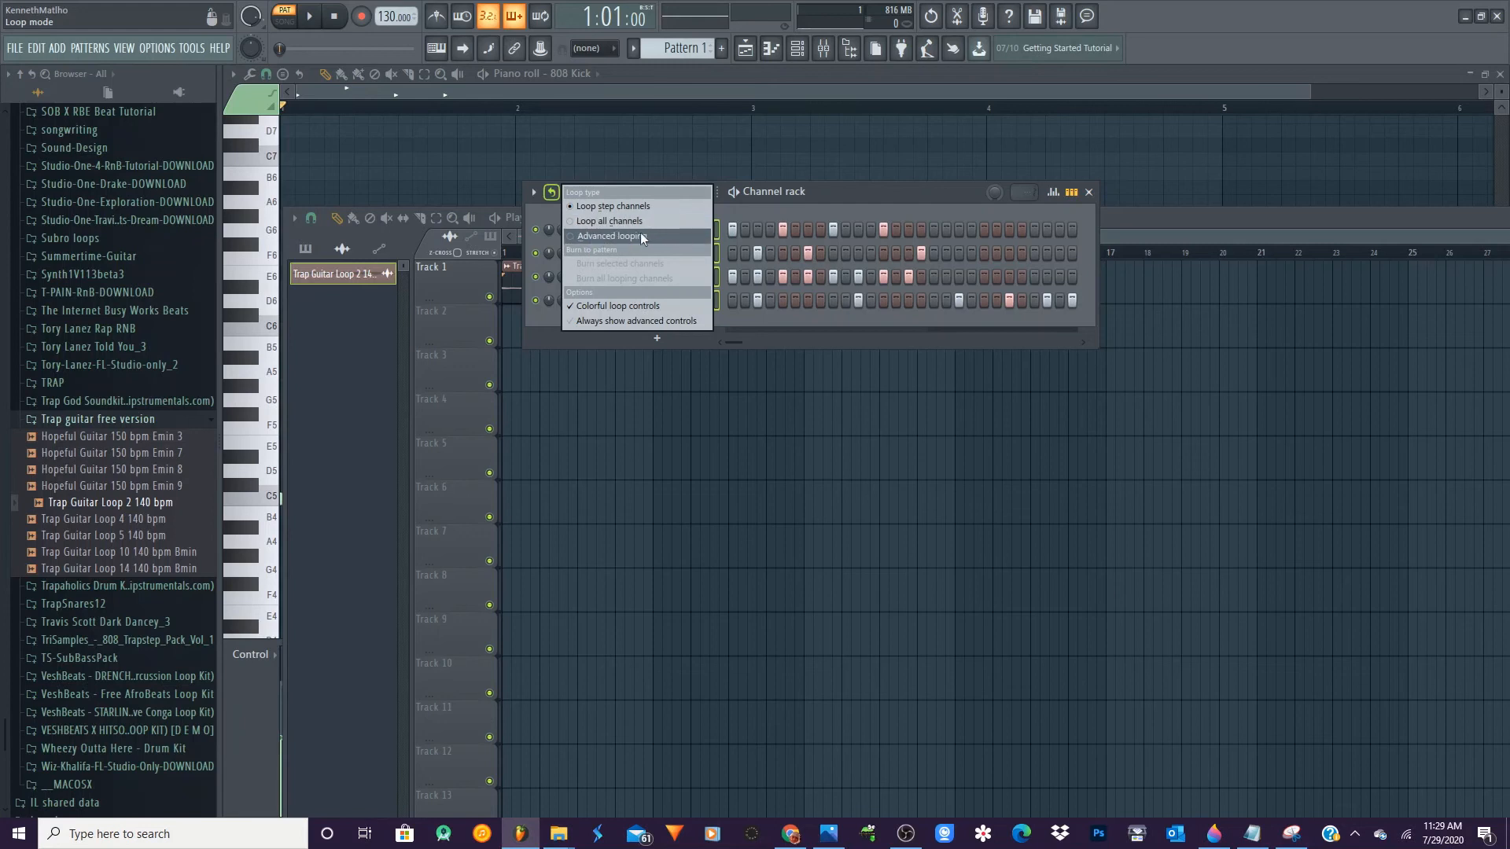
click(678, 324)
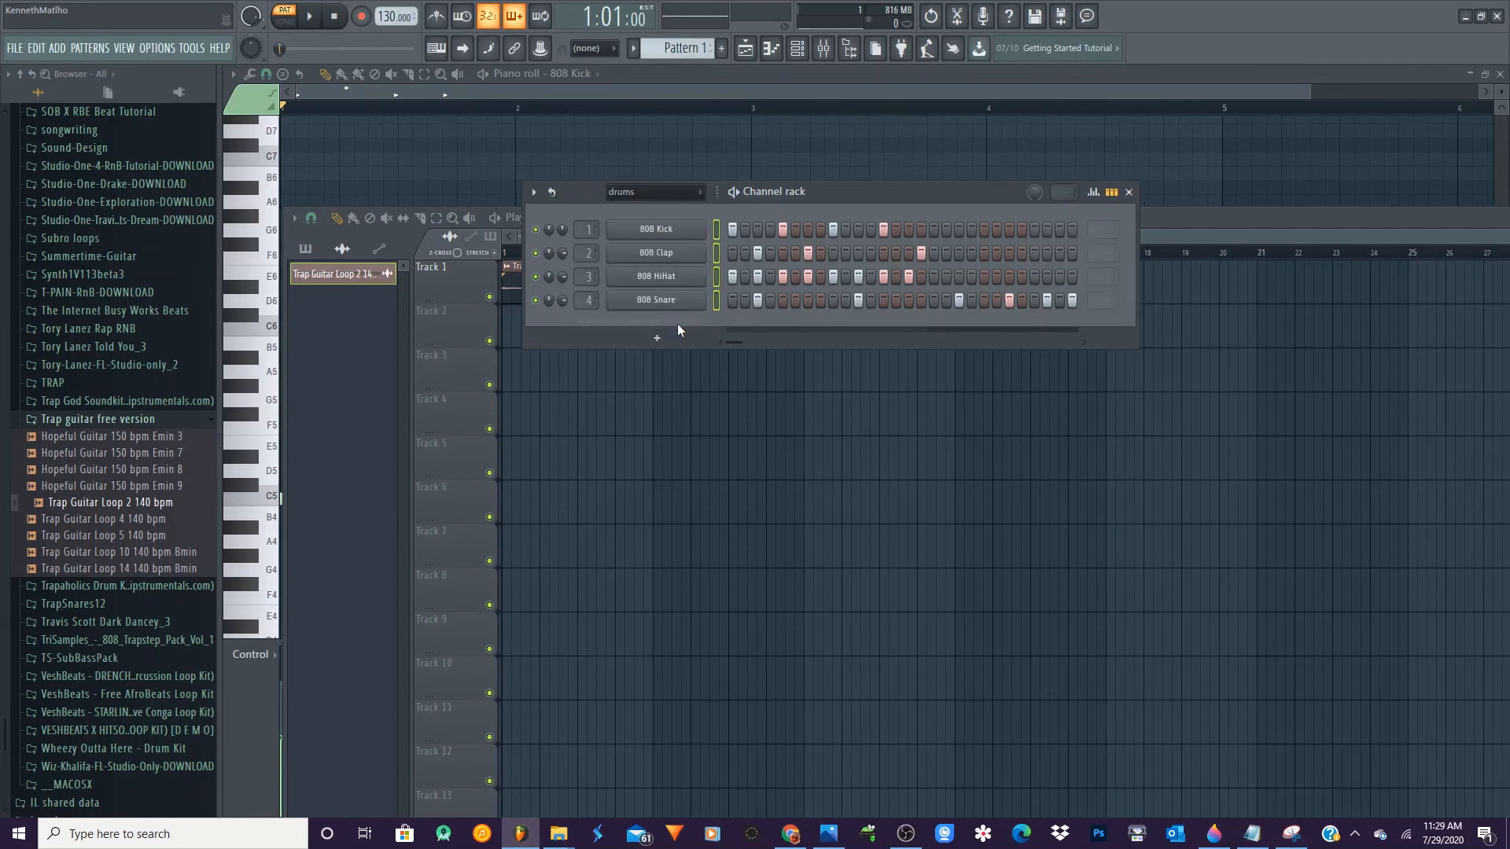
click(1106, 232)
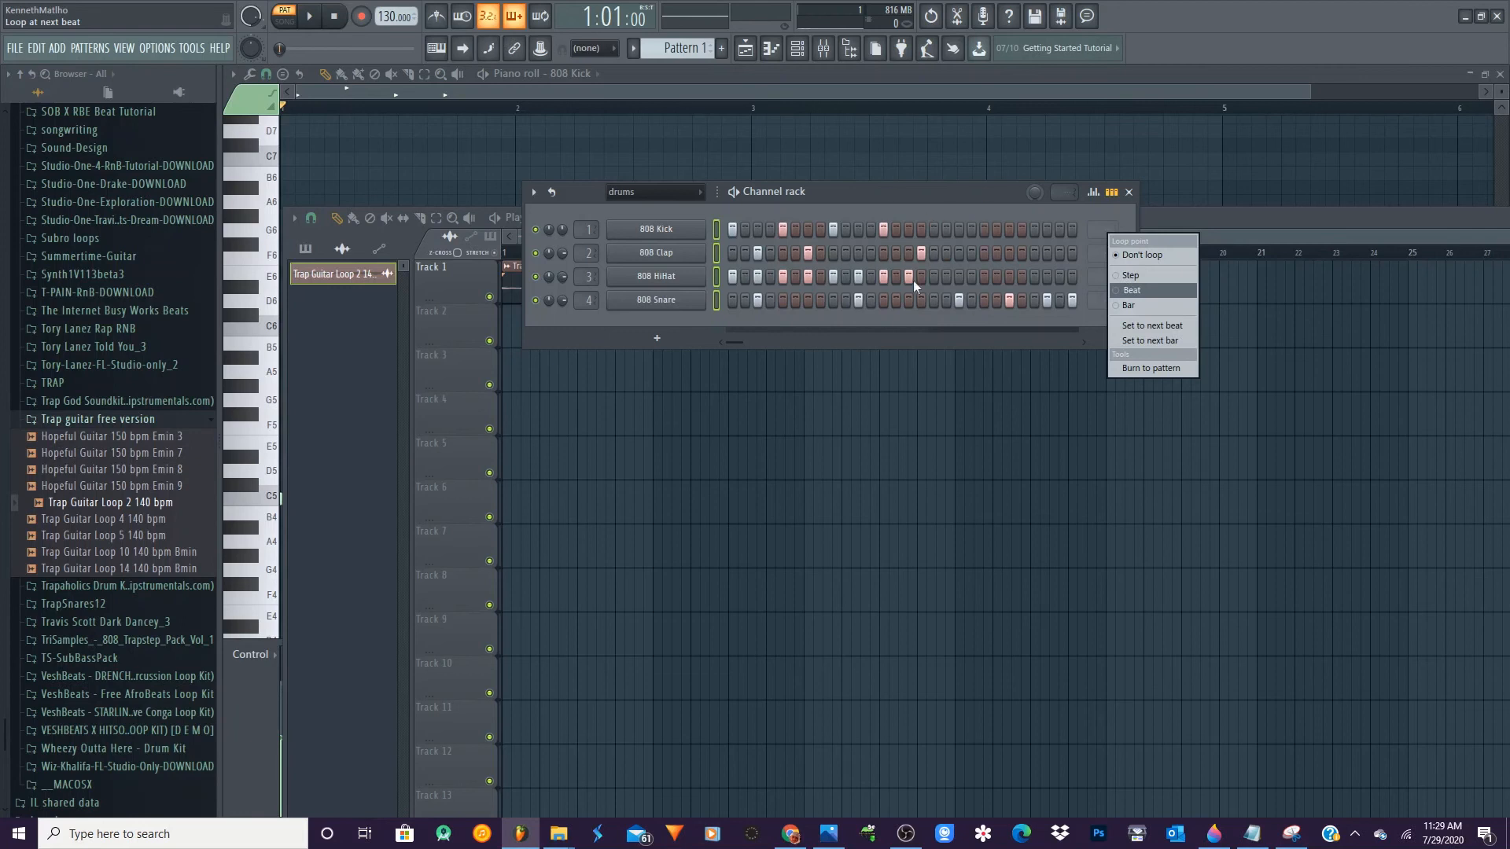
click(719, 194)
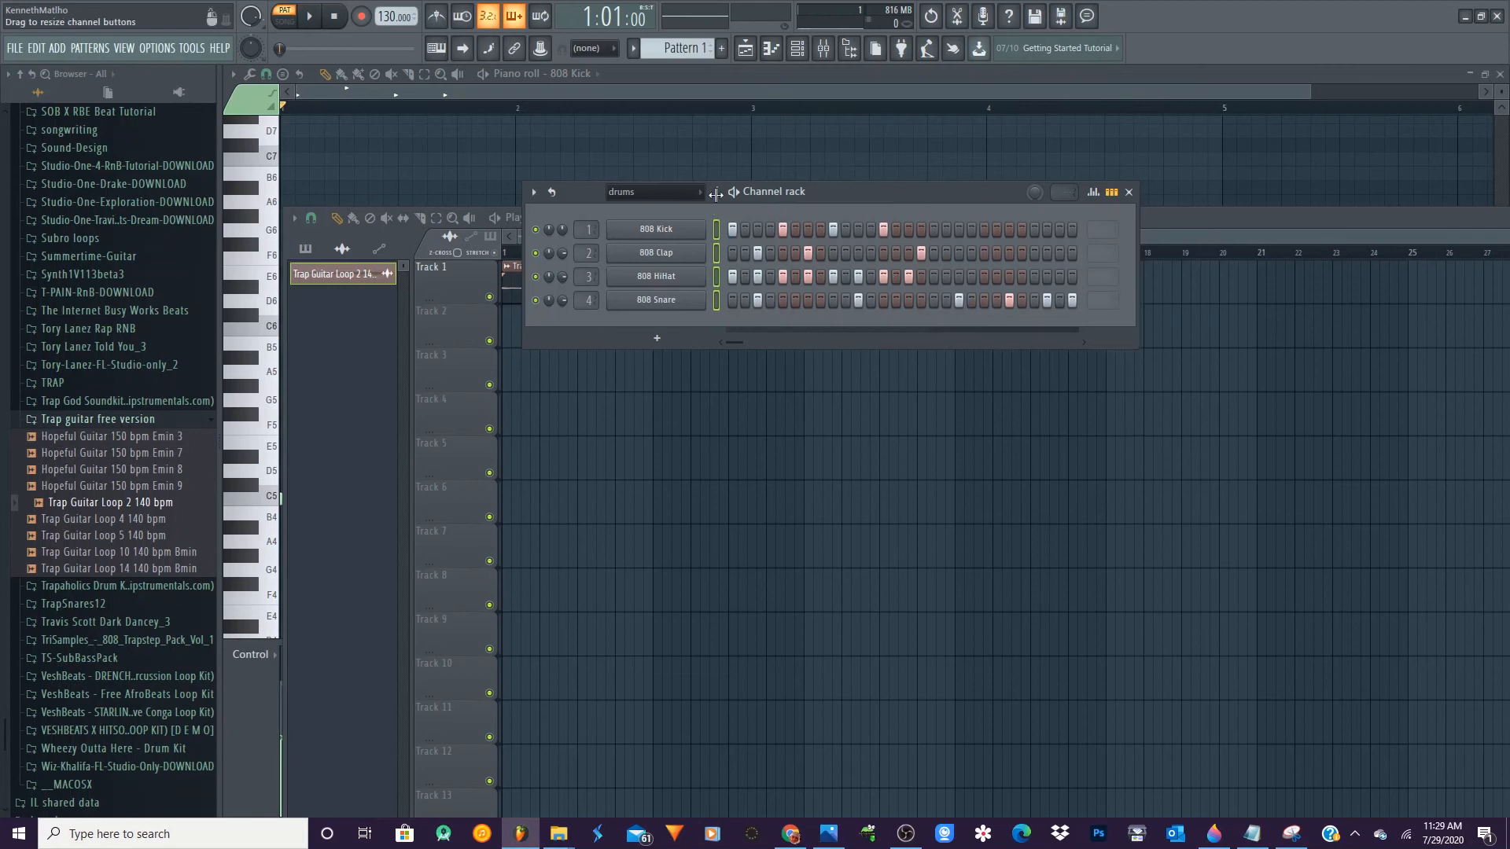
drag(755, 197, 708, 191)
Add a LABS instrument channel and bring the channel rack in front of its plugin window
click(533, 192)
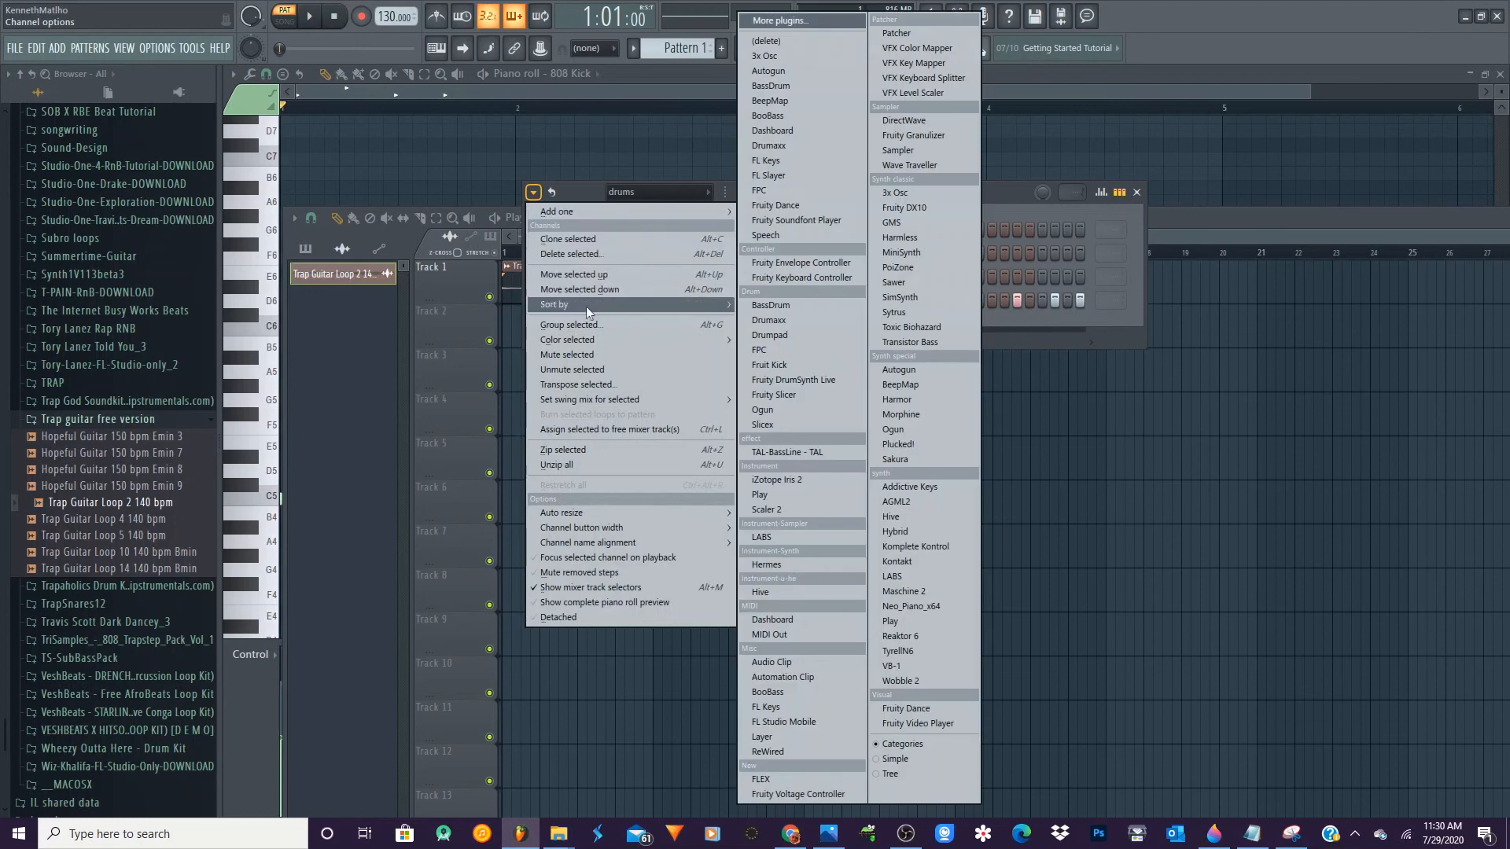
mouse_move(563, 215)
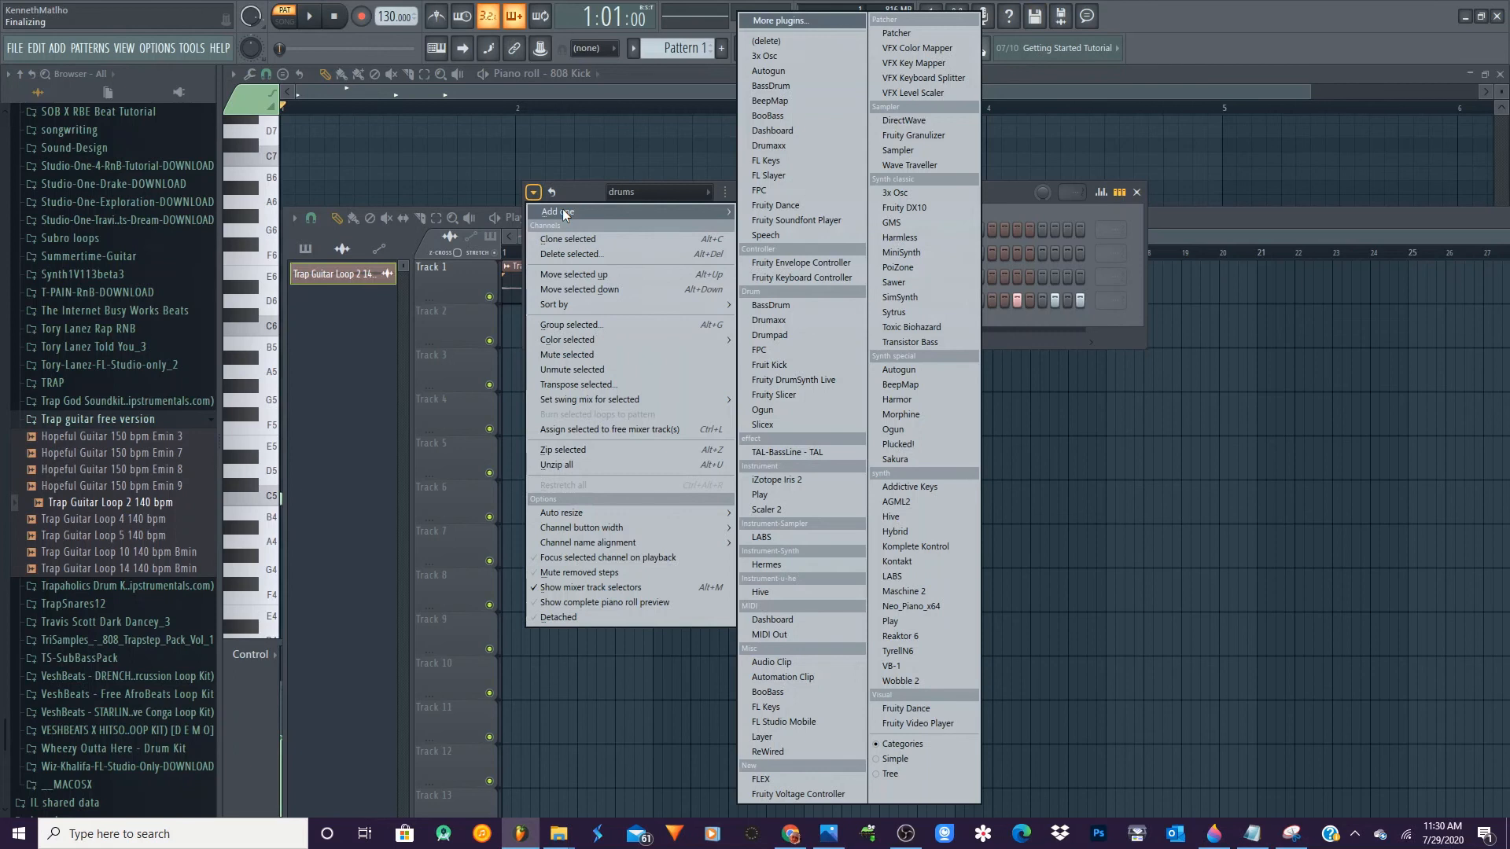
click(768, 540)
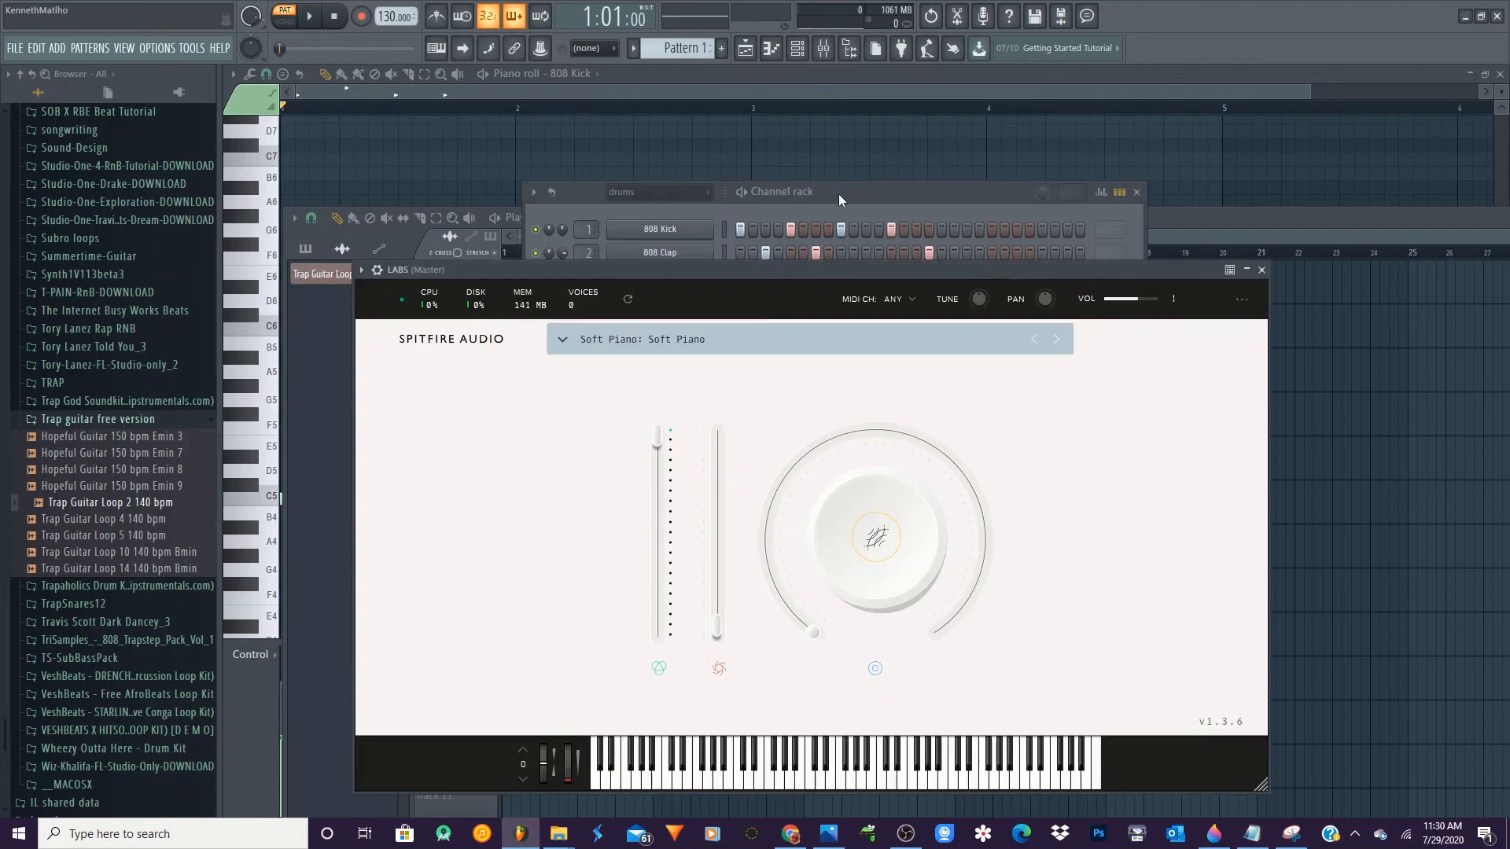
click(838, 193)
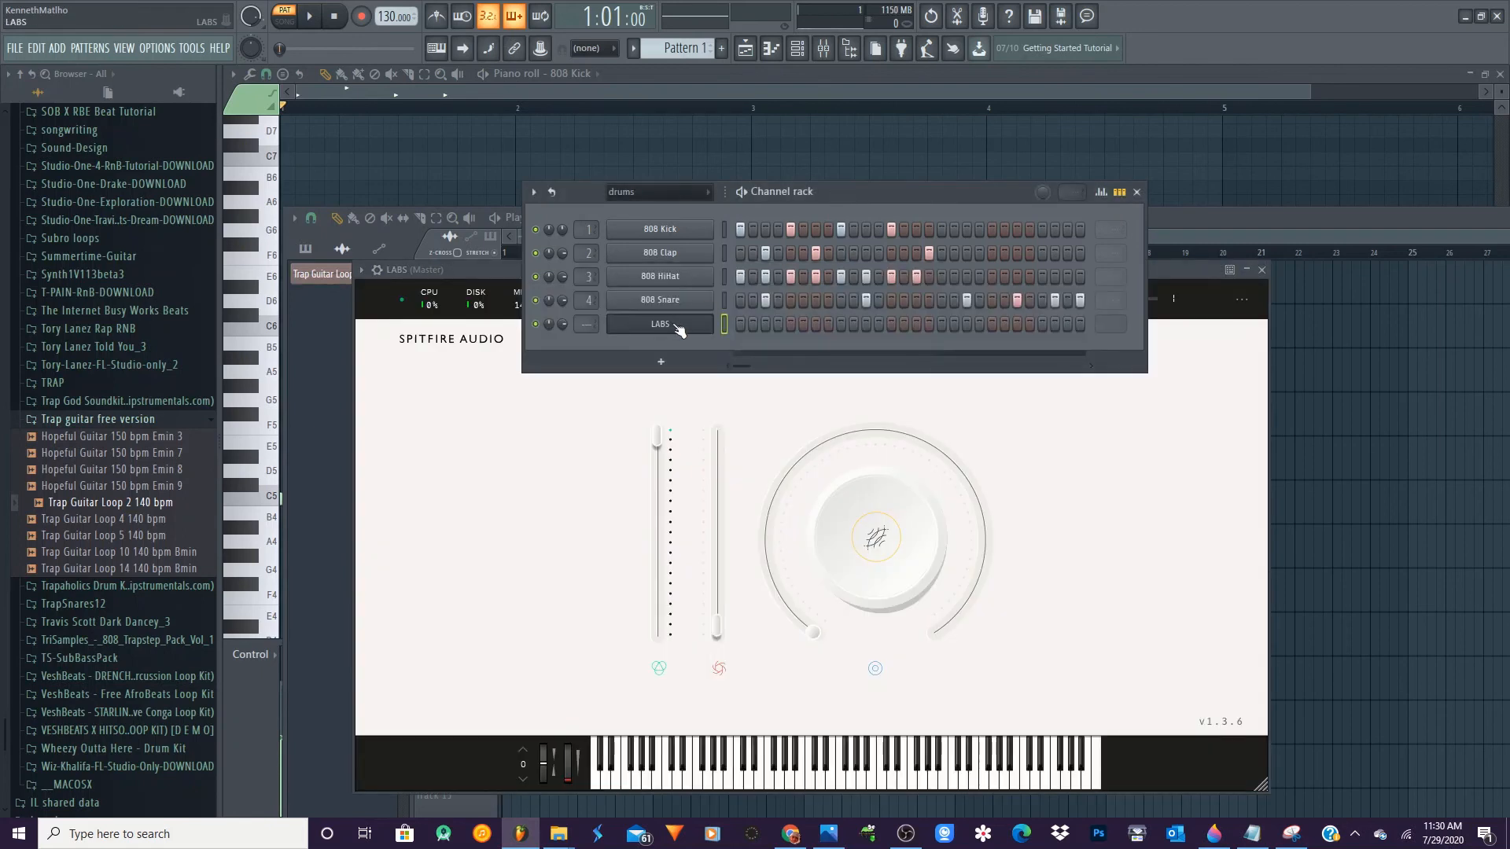
click(678, 367)
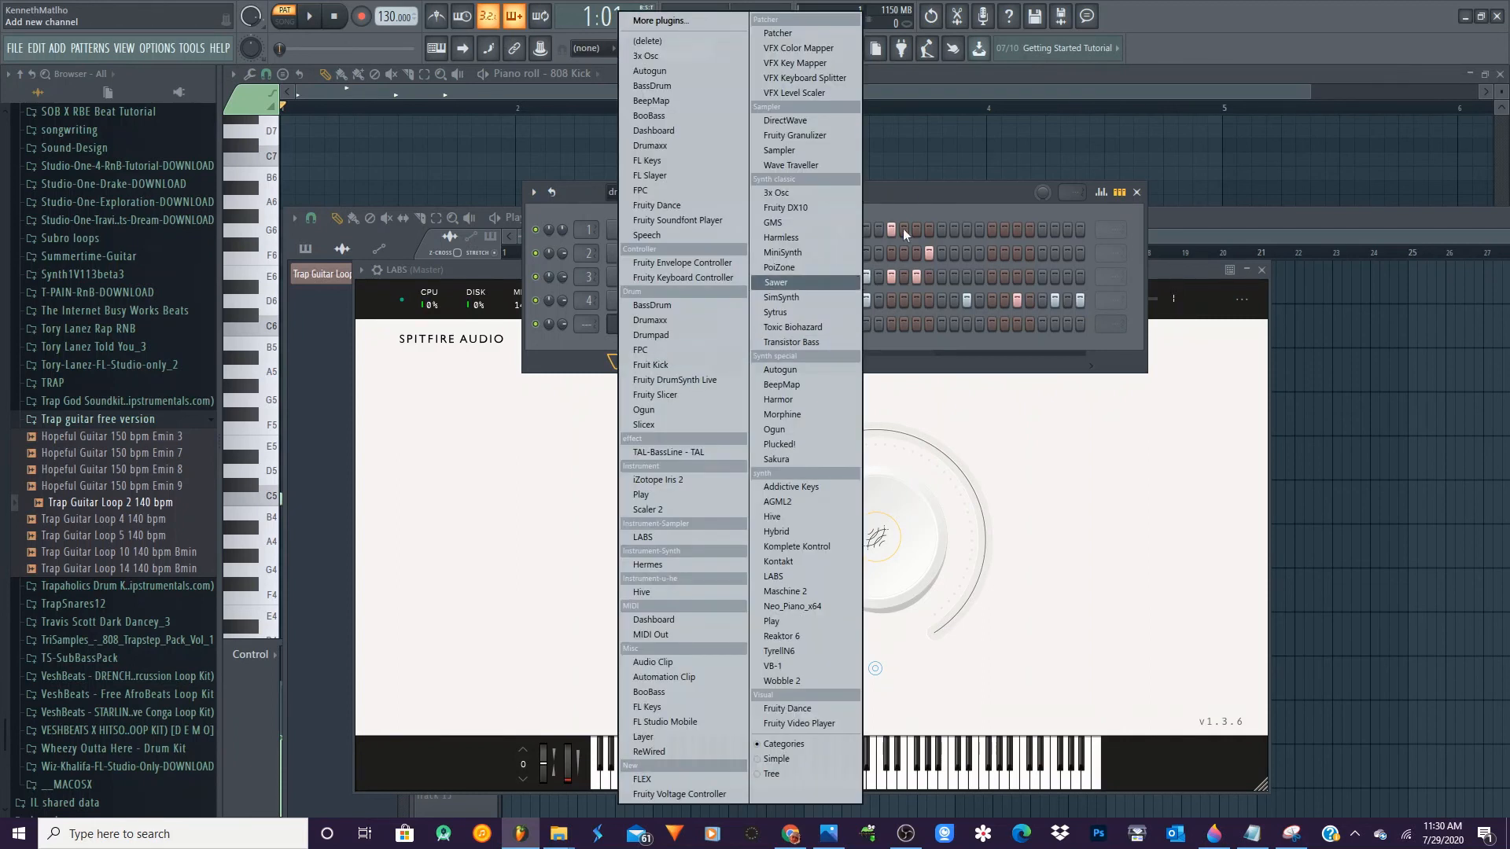
click(920, 187)
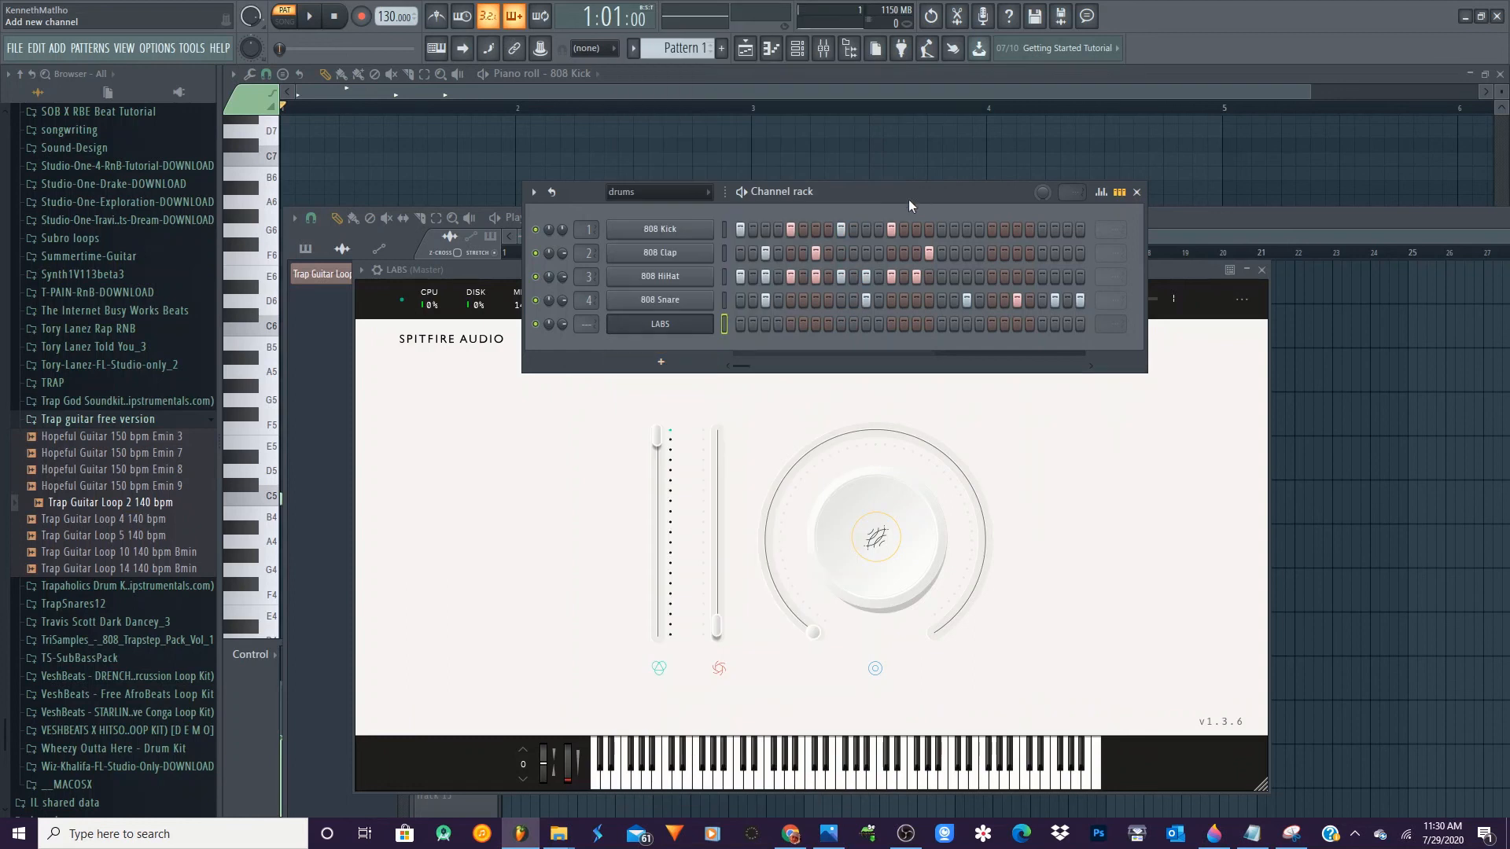
click(533, 193)
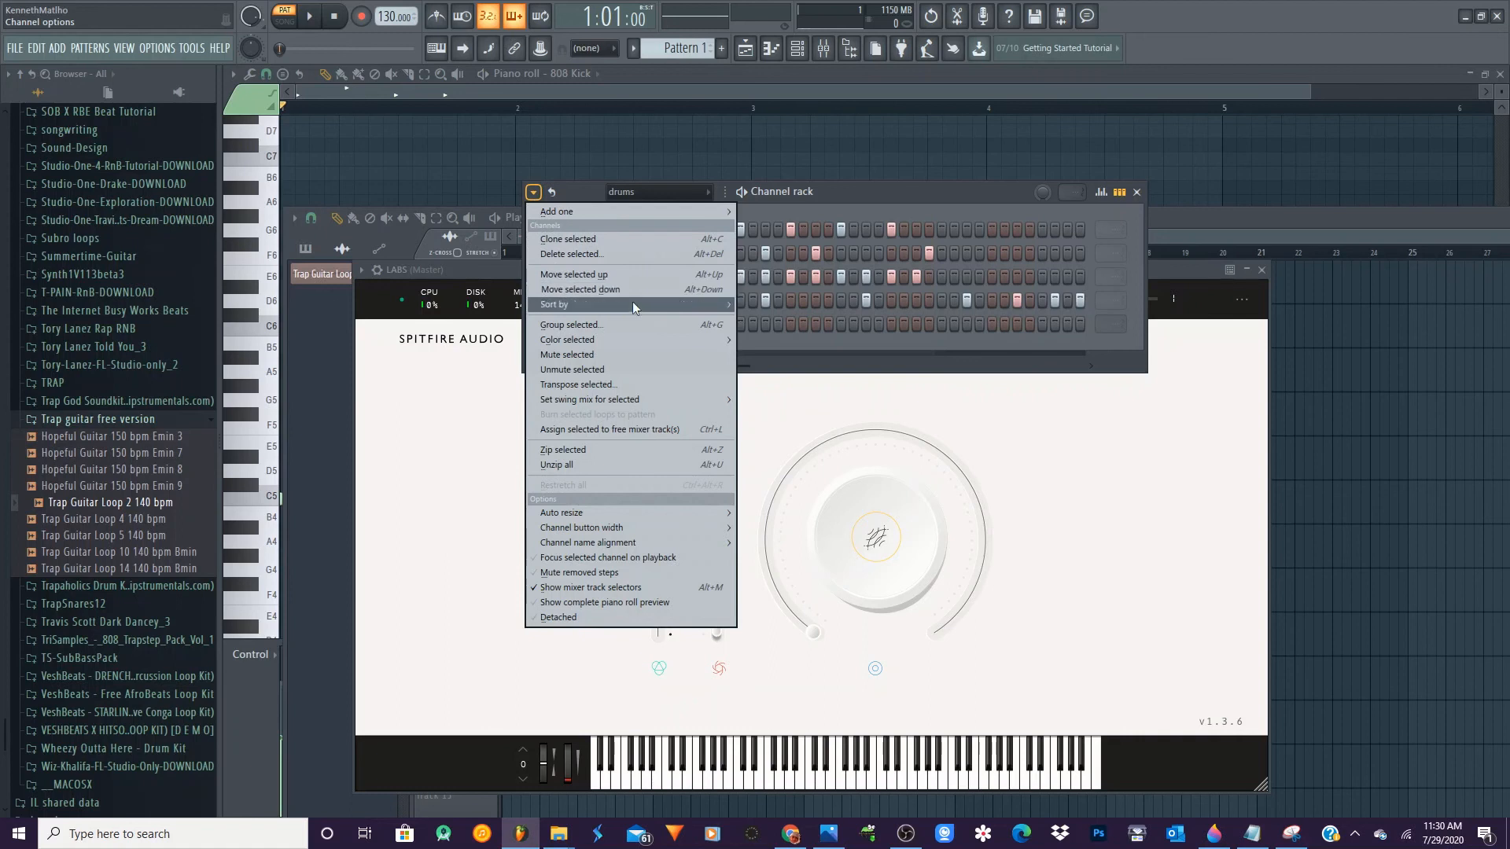
mouse_move(614, 342)
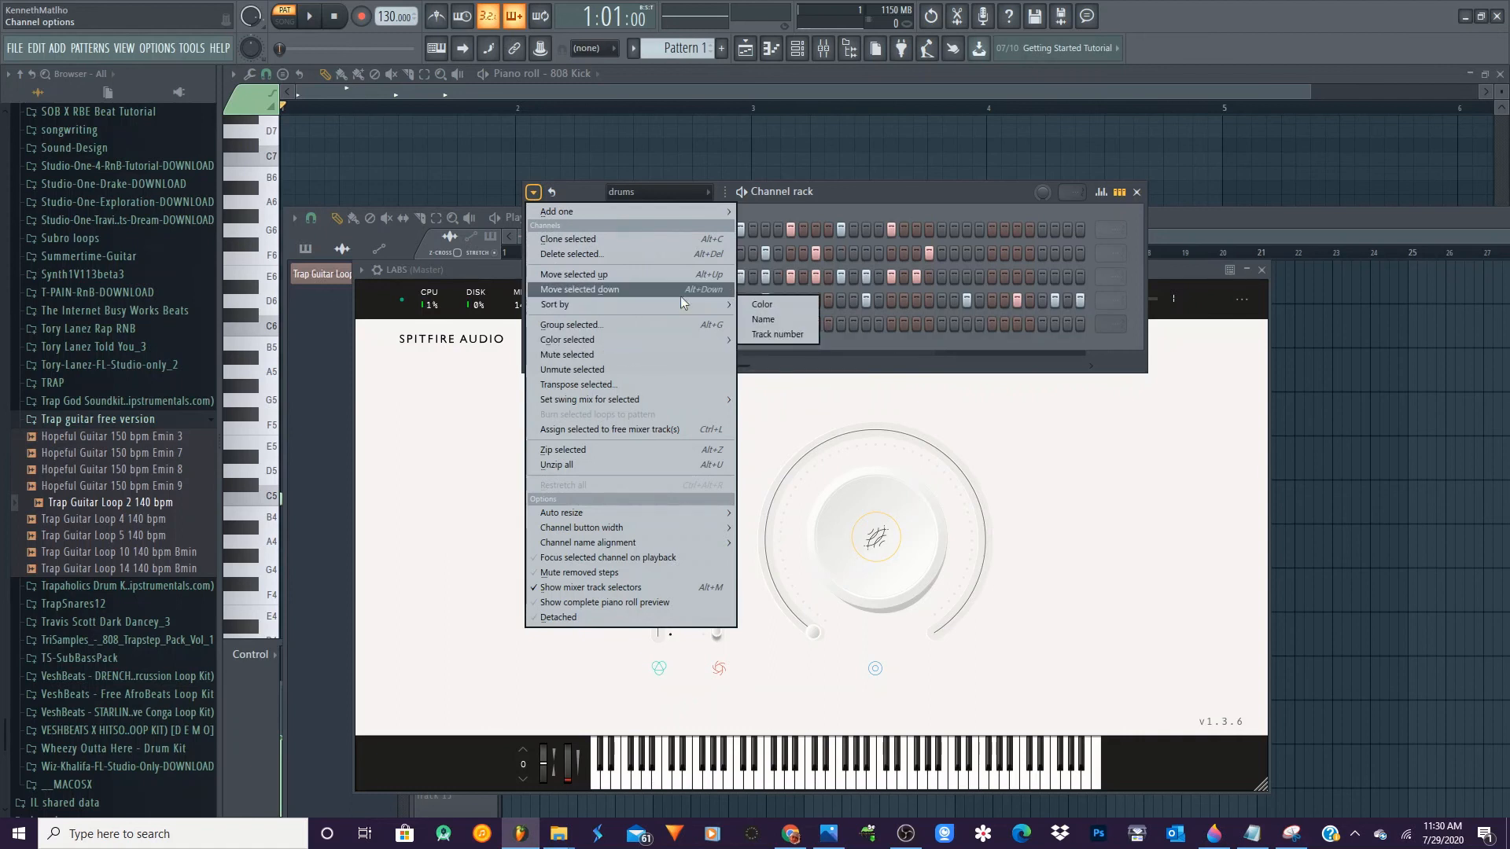
click(889, 195)
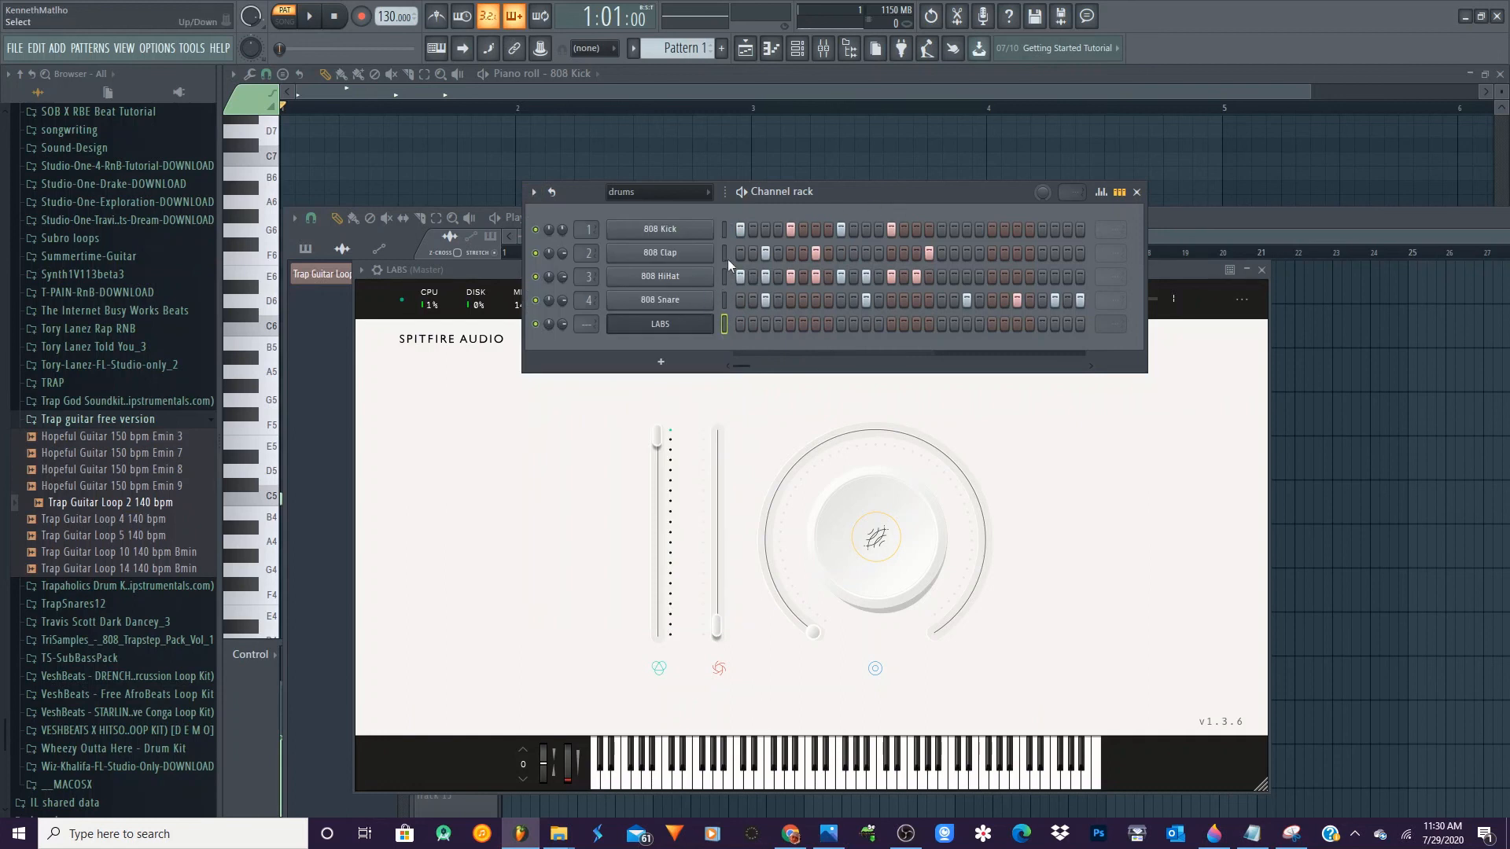
Select the four 808 drum channels and color them with a gradient using Dark slate blue #24346B for both first and last colors
click(724, 234)
click(533, 191)
mouse_move(569, 341)
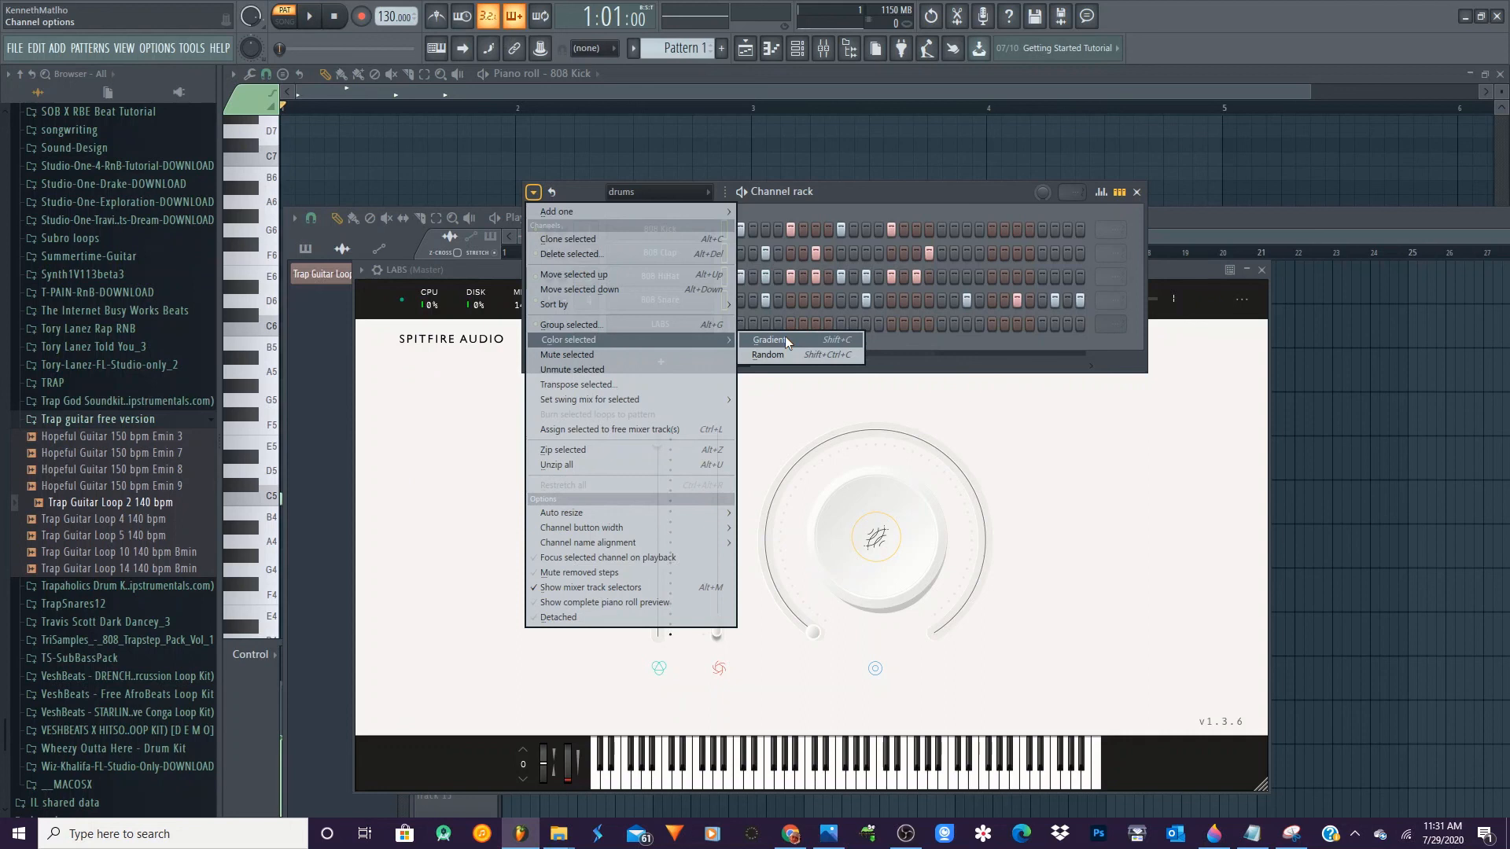
click(784, 339)
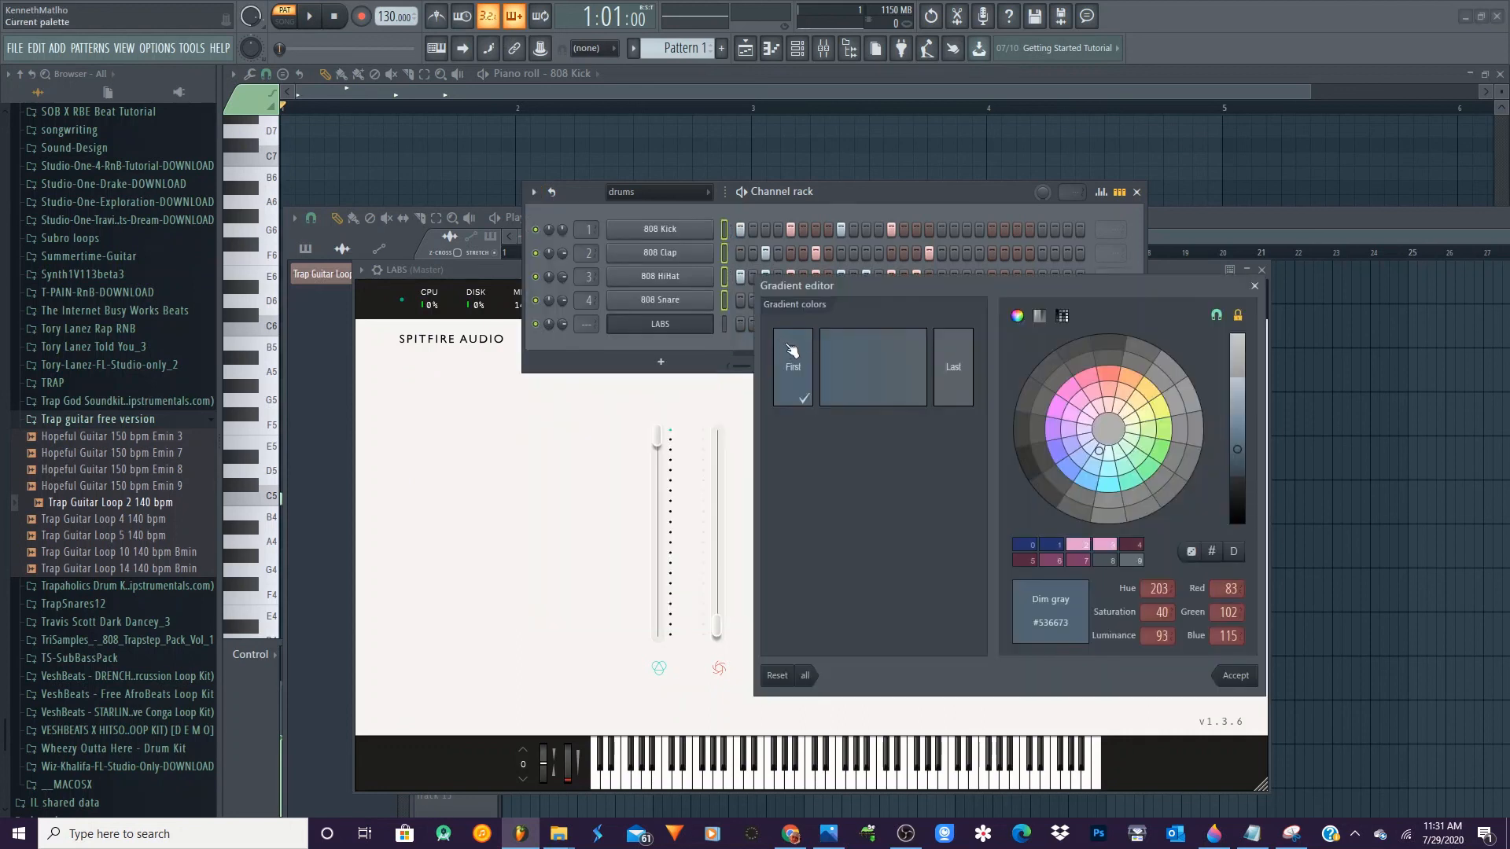
click(1036, 551)
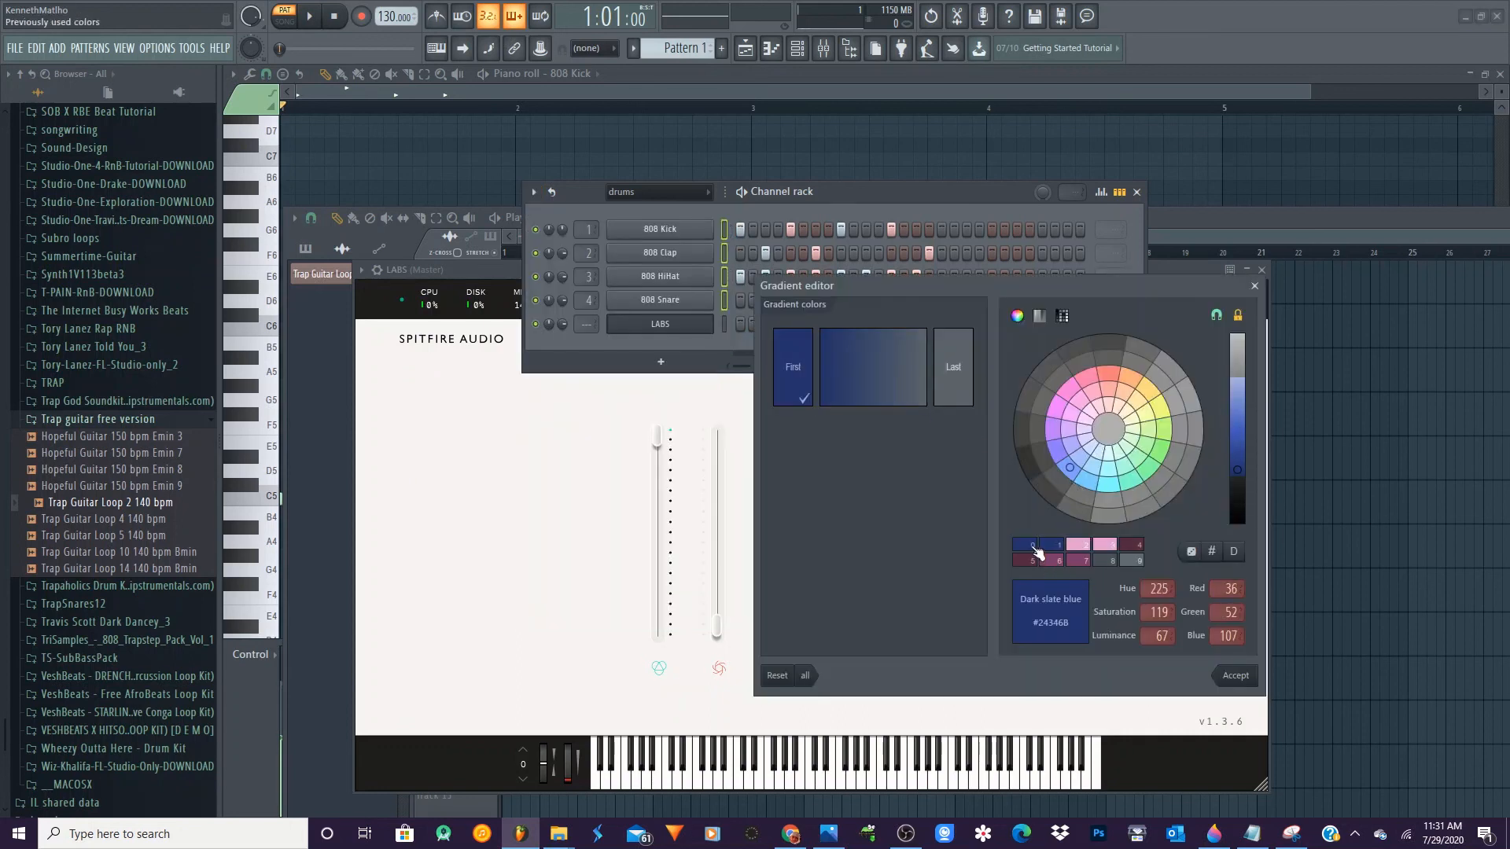
click(953, 366)
click(1025, 544)
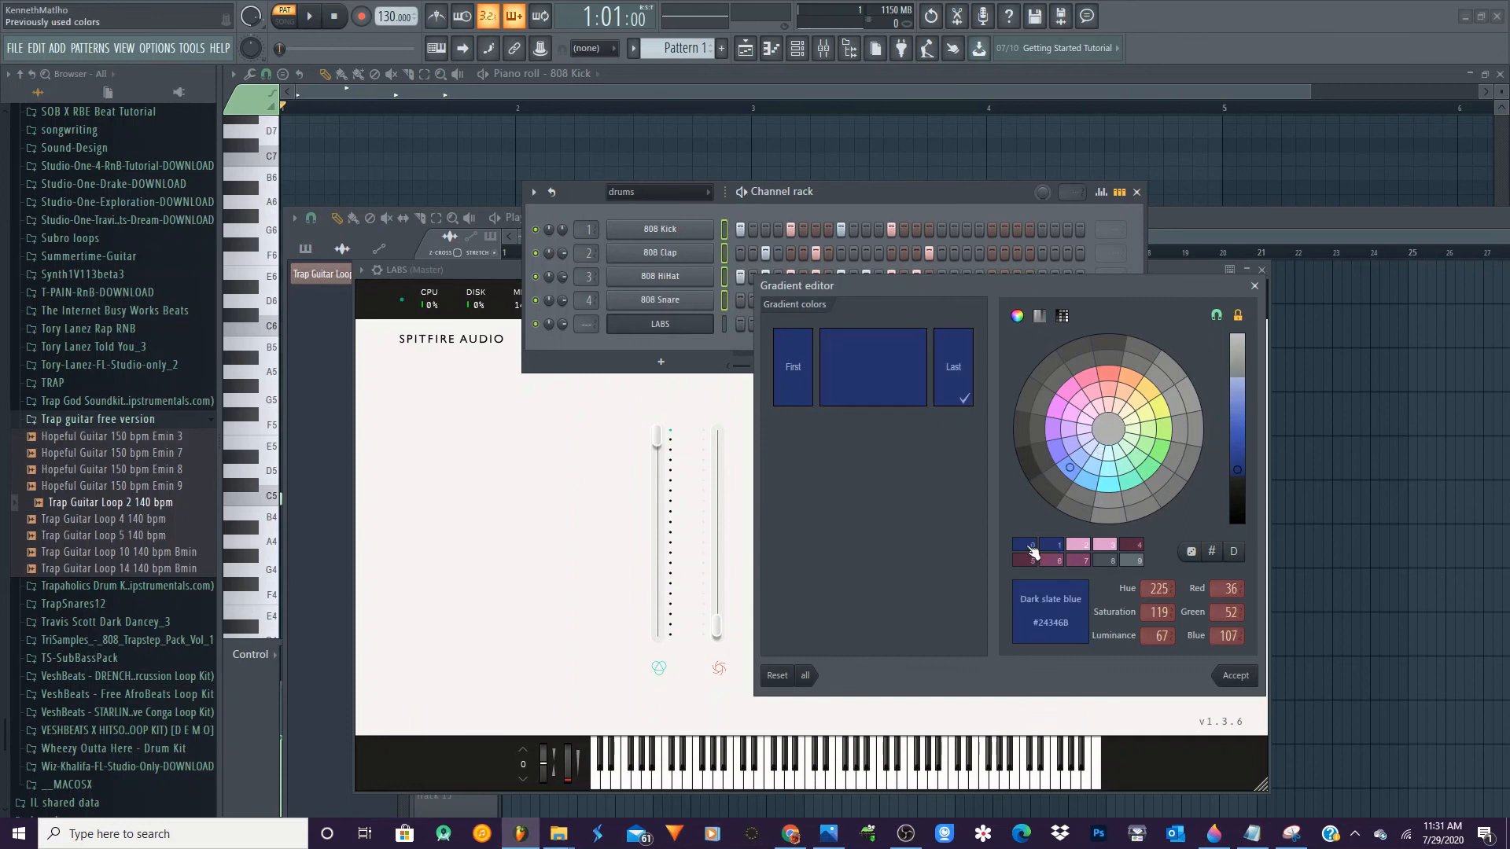
click(1250, 681)
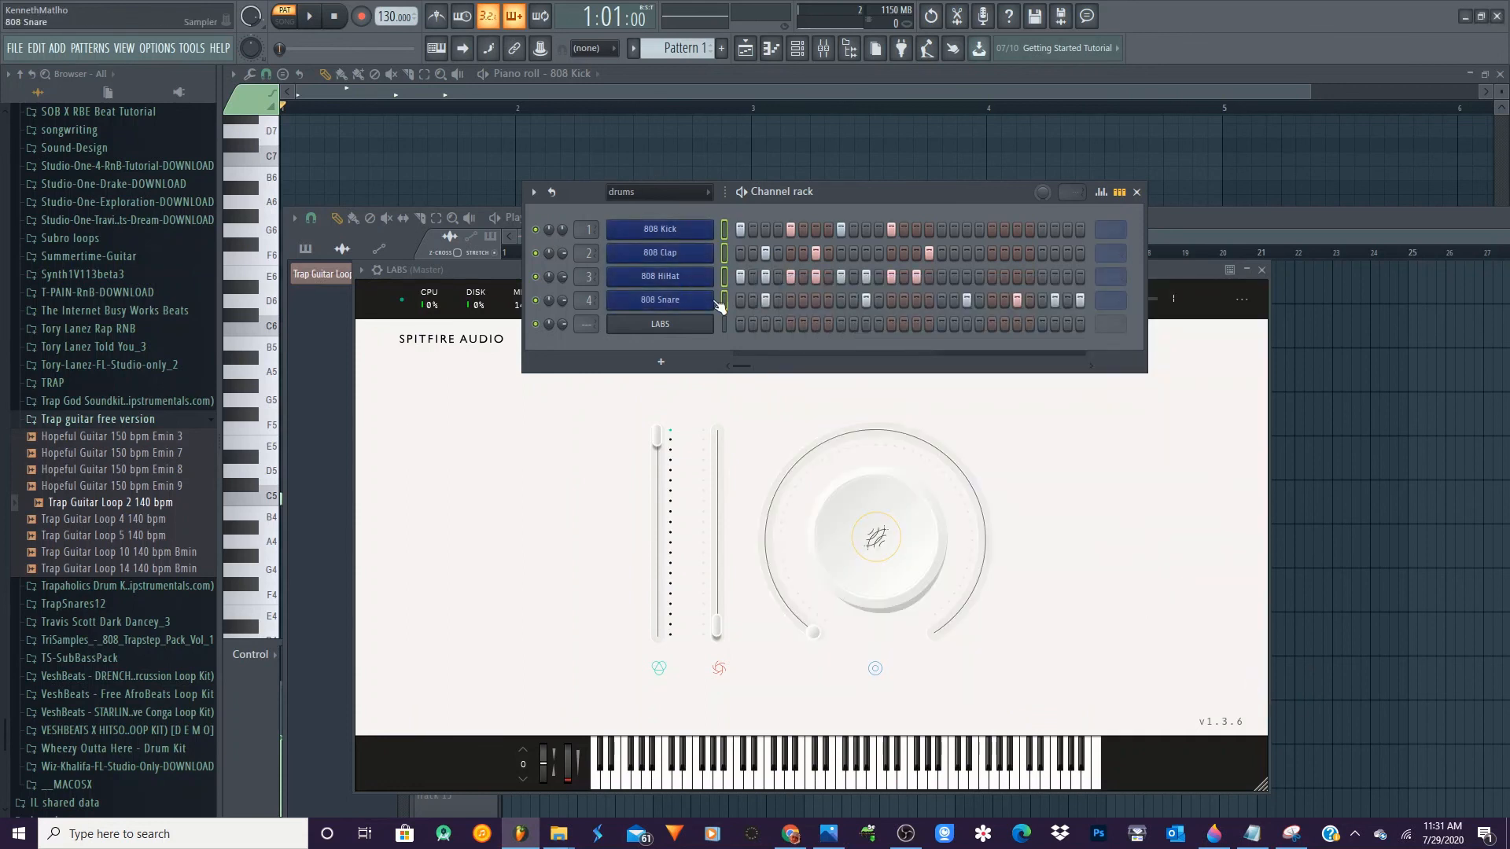
Assign random colors to the four selected 808 drum channels
click(532, 192)
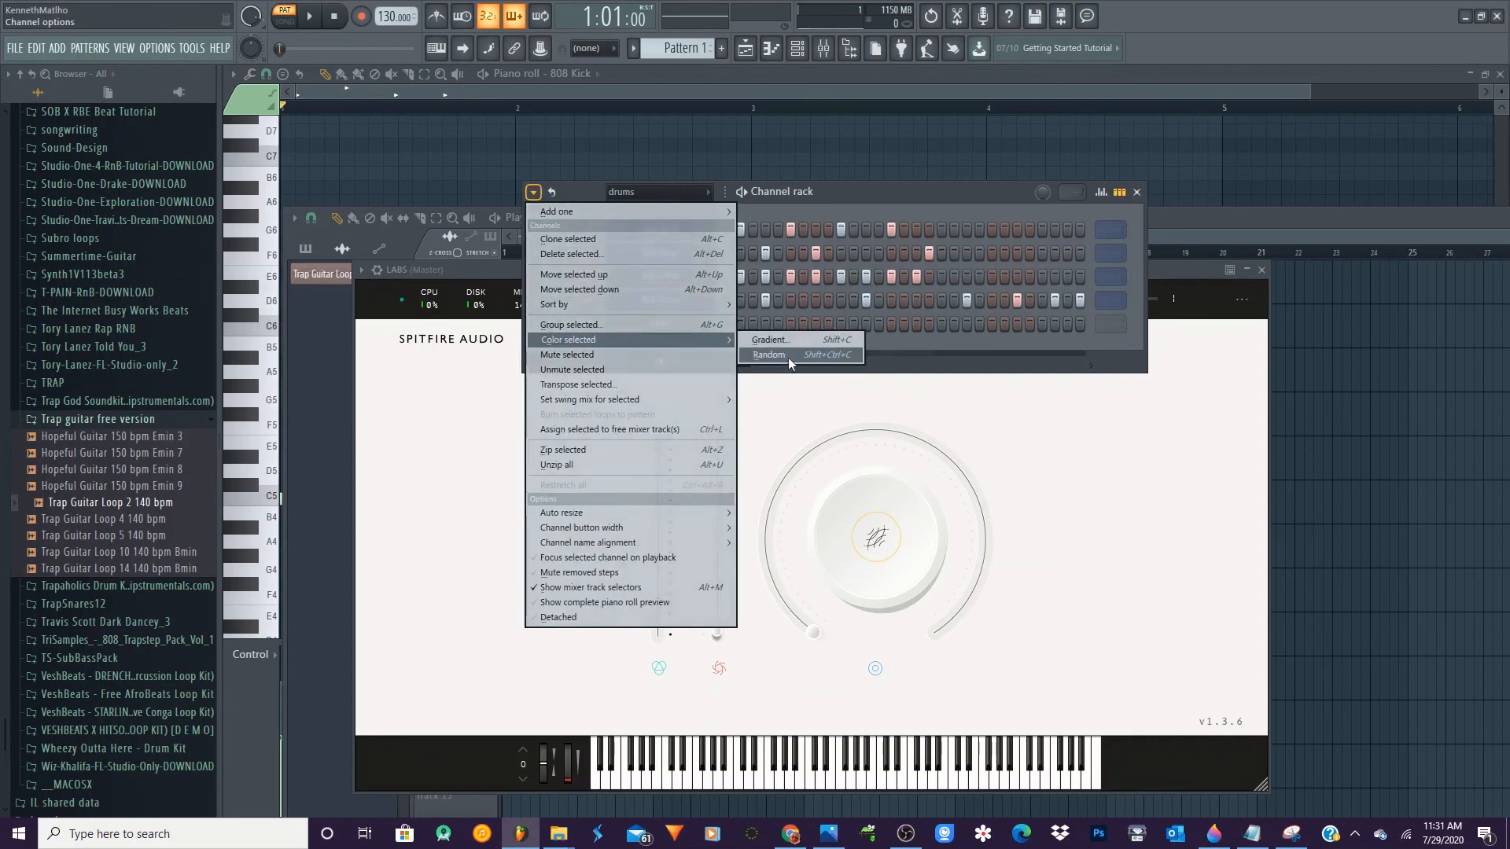
click(788, 357)
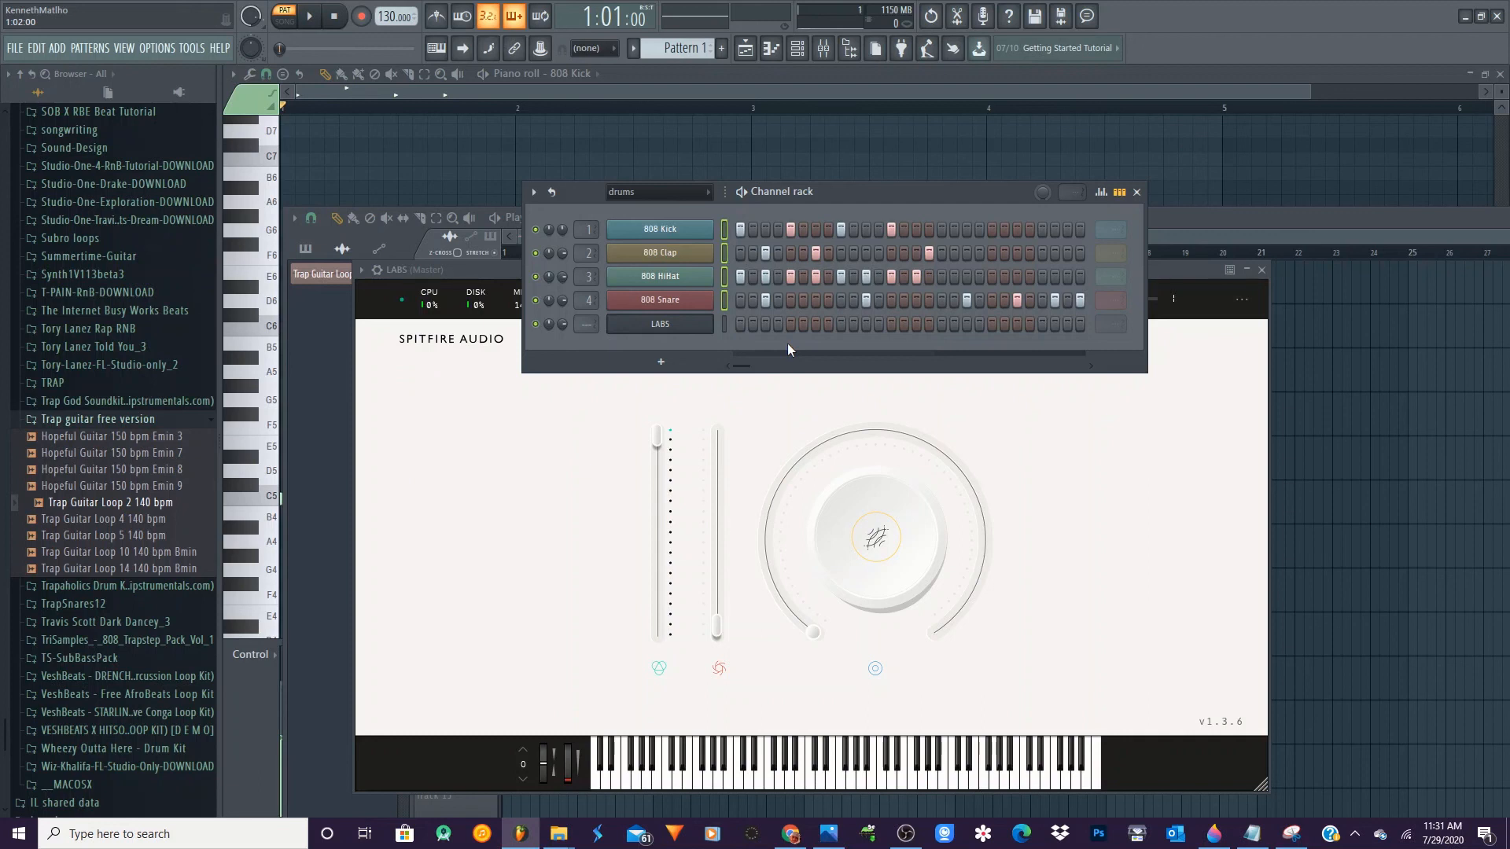
Open the channel options and display the list of plugins that can be added as a channel
click(534, 192)
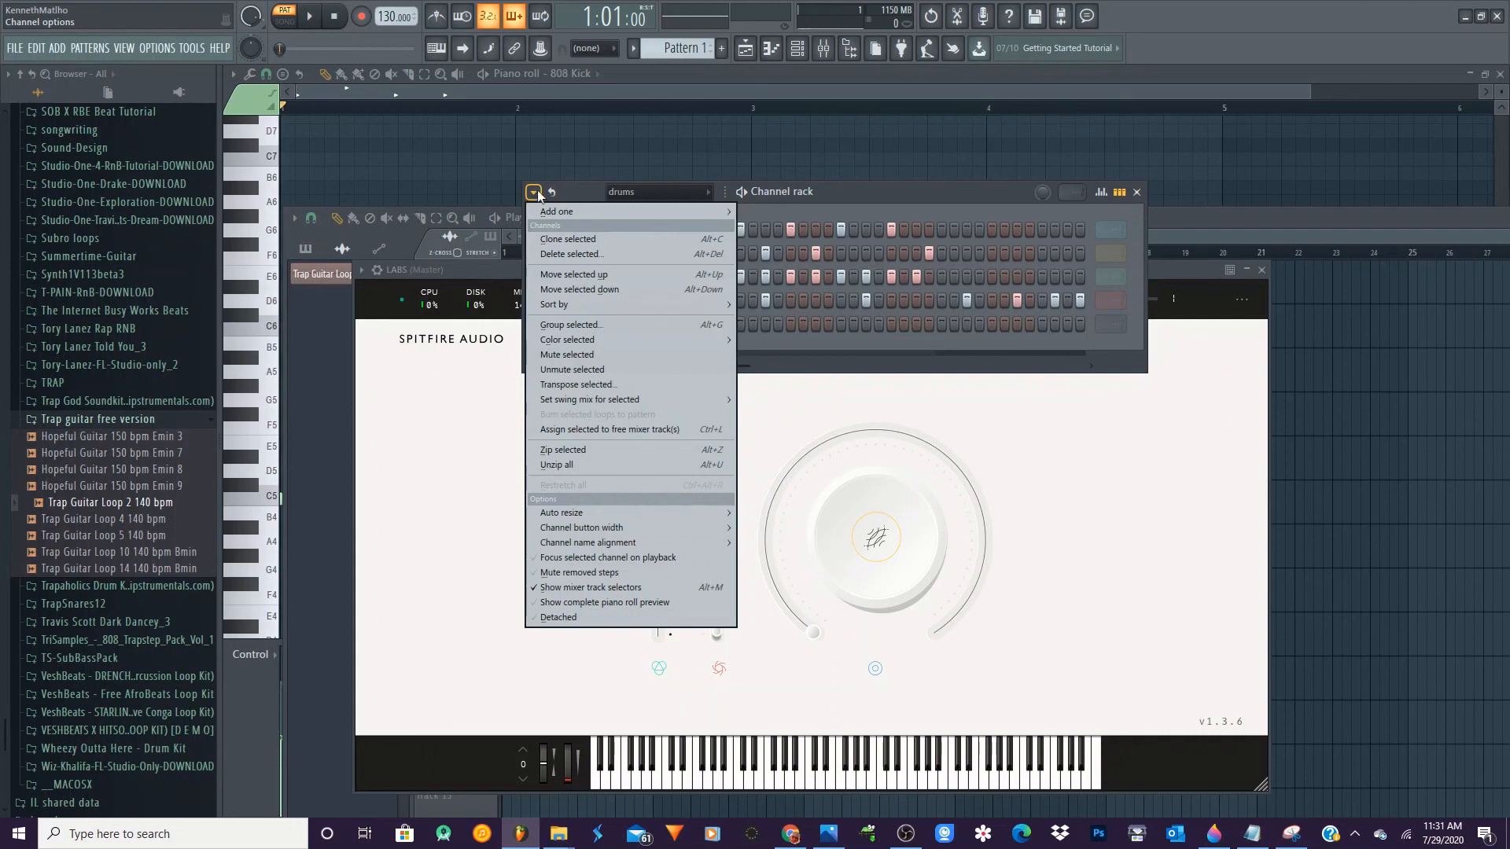
mouse_move(563, 213)
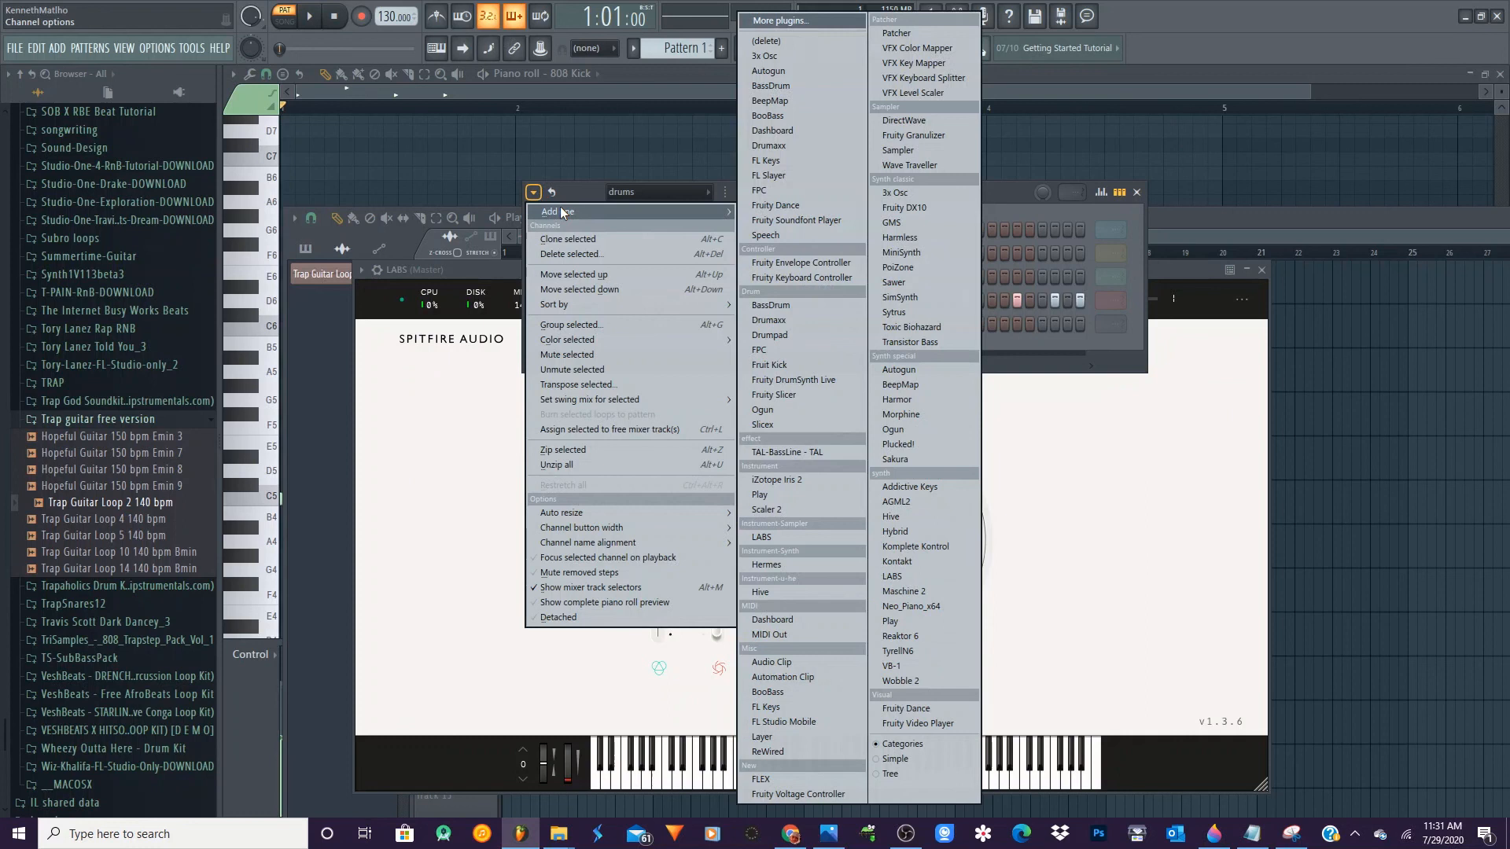